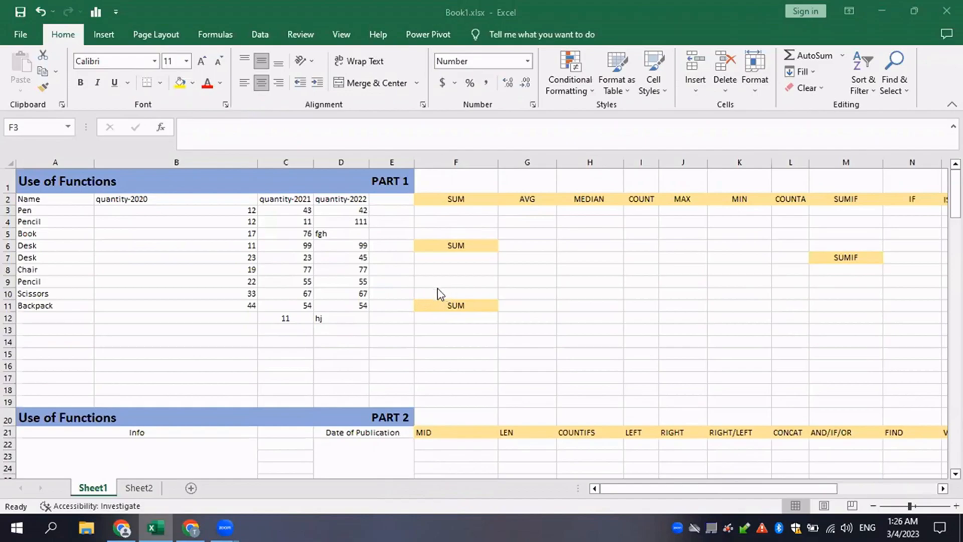
Step: Look through the three Use of Functions parts on Sheet1 and take a brief look at Sheet2
{"action": "scroll", "coordinate": [392, 303], "scroll_direction": "down", "scroll_amount": 1}
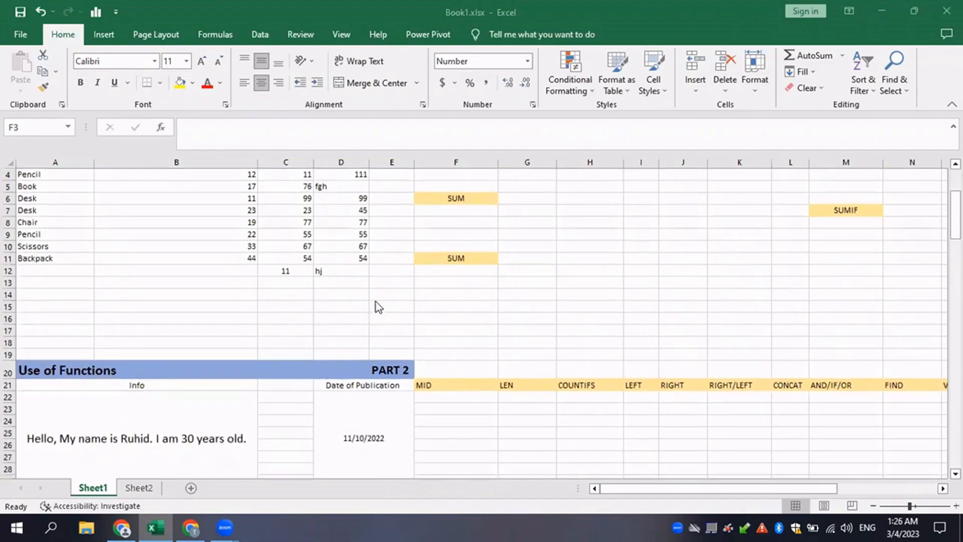
{"action": "scroll", "coordinate": [378, 301], "scroll_direction": "up", "scroll_amount": 1}
{"action": "scroll", "coordinate": [377, 301], "scroll_direction": "down", "scroll_amount": 2}
{"action": "scroll", "coordinate": [380, 306], "scroll_direction": "up", "scroll_amount": 2}
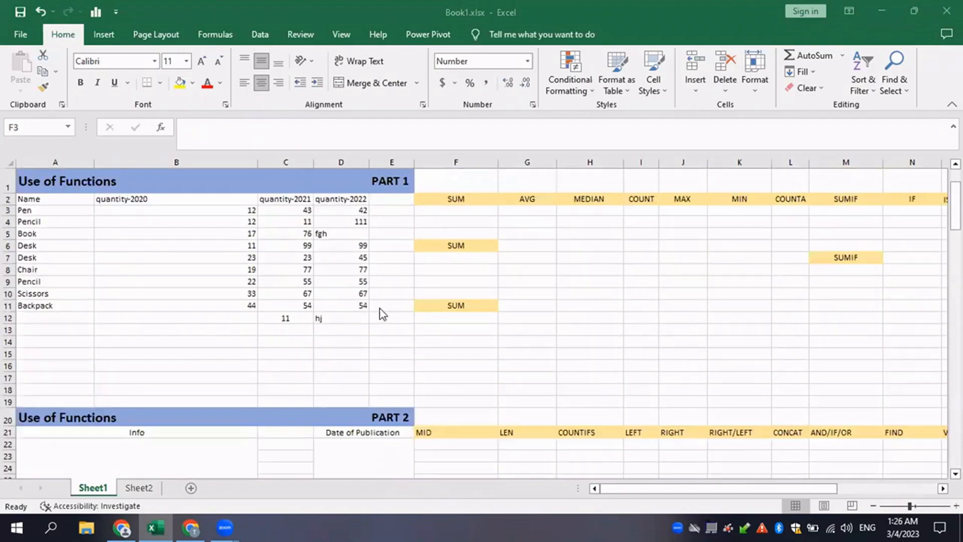
{"action": "scroll", "coordinate": [384, 307], "scroll_direction": "down", "scroll_amount": 2}
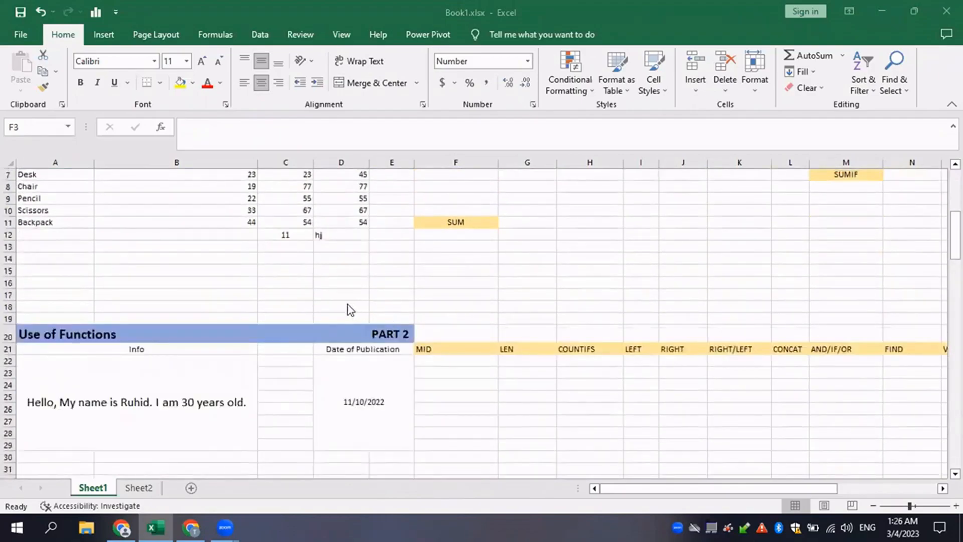
{"action": "scroll", "coordinate": [347, 304], "scroll_direction": "down", "scroll_amount": 3}
{"action": "scroll", "coordinate": [350, 307], "scroll_direction": "down", "scroll_amount": 2}
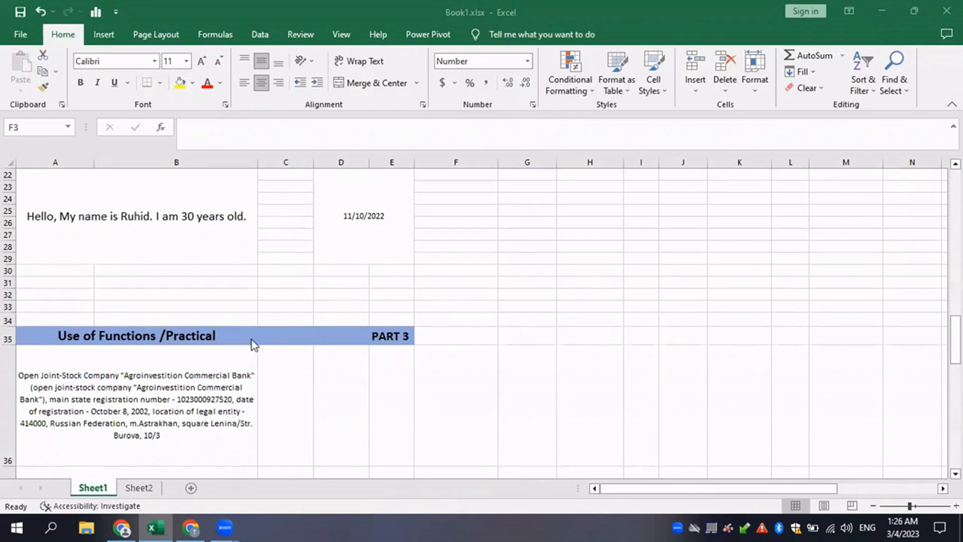
{"action": "scroll", "coordinate": [194, 344], "scroll_direction": "down", "scroll_amount": 1}
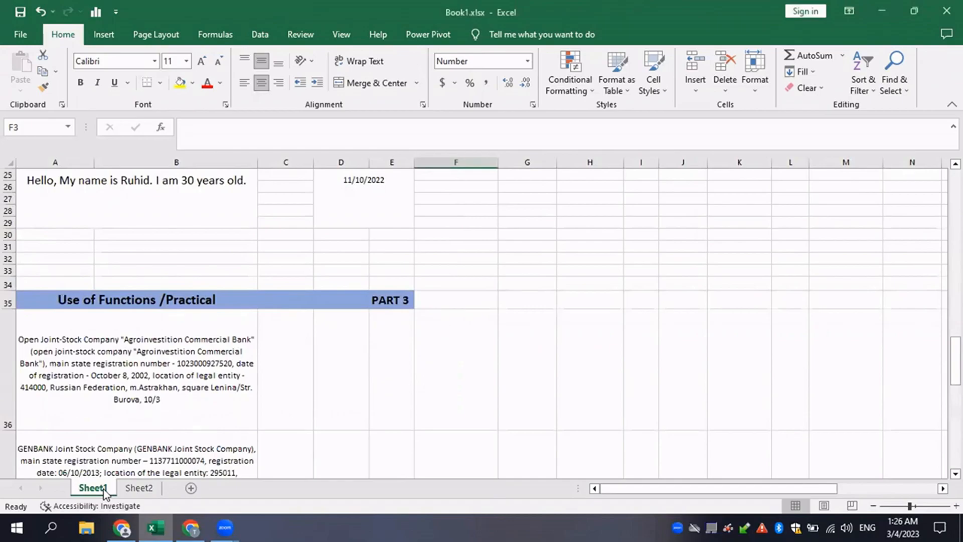
{"action": "left_click", "coordinate": [132, 488]}
{"action": "left_click", "coordinate": [103, 490]}
{"action": "scroll", "coordinate": [286, 389], "scroll_direction": "up", "scroll_amount": 6}
{"action": "scroll", "coordinate": [405, 376], "scroll_direction": "up", "scroll_amount": 2}
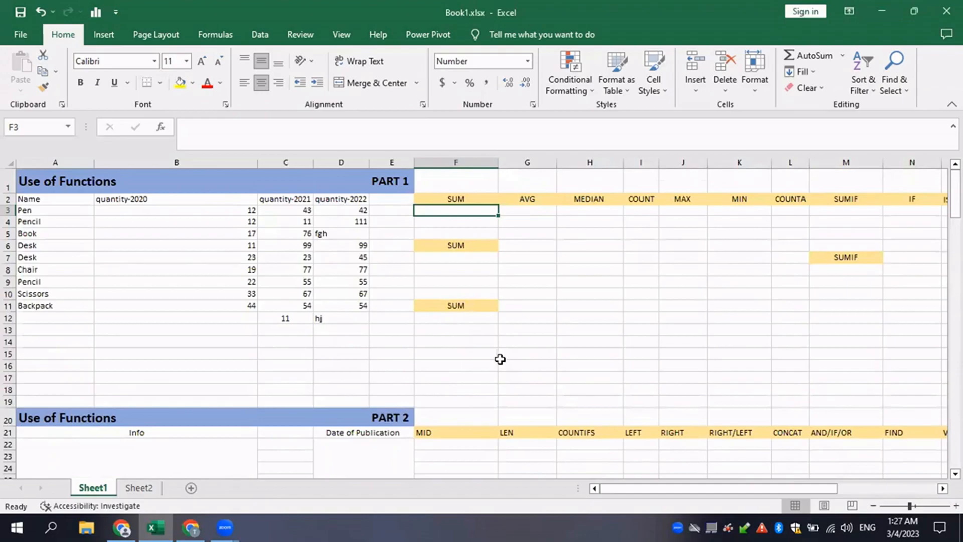
{"action": "left_click", "coordinate": [305, 320]}
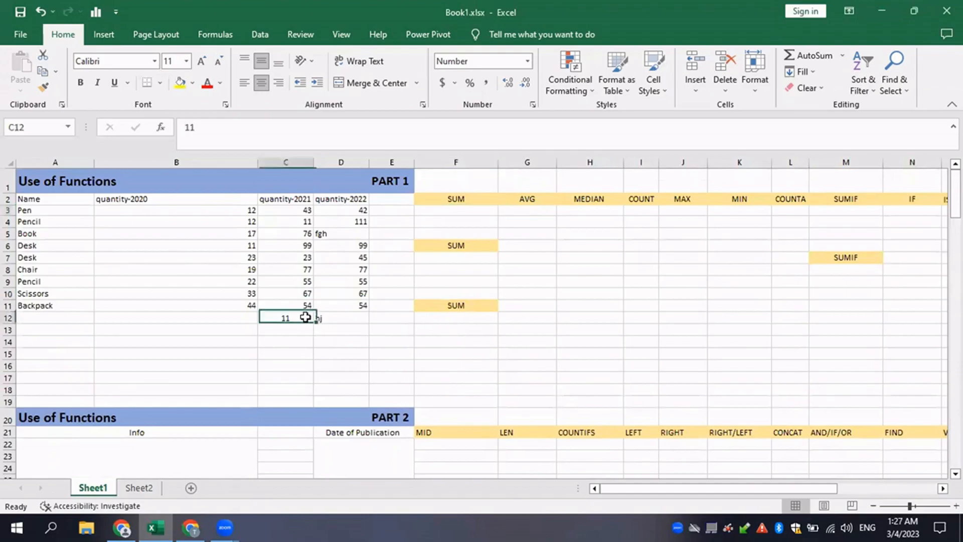
{"action": "left_click", "coordinate": [382, 301]}
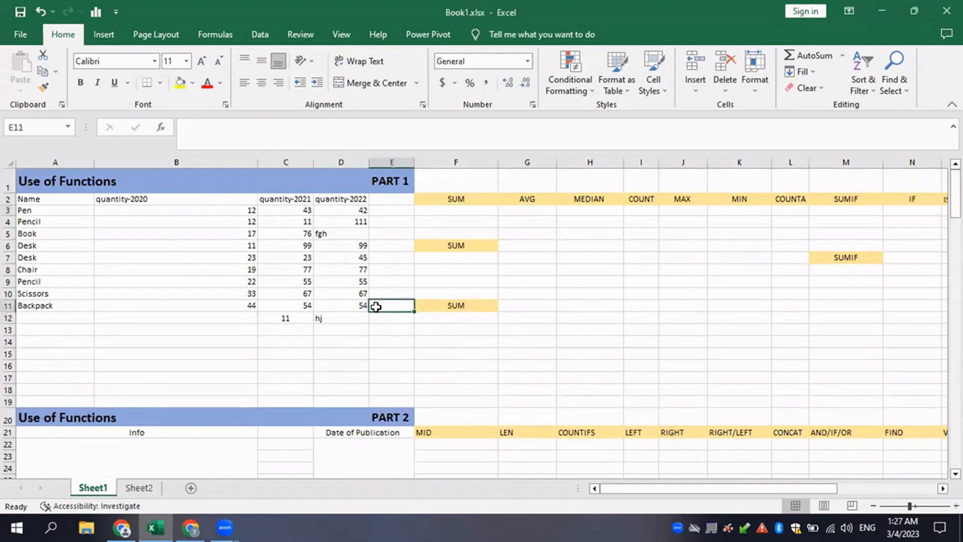
{"action": "left_click_drag", "start_coordinate": [377, 316], "coordinate": [33, 202]}
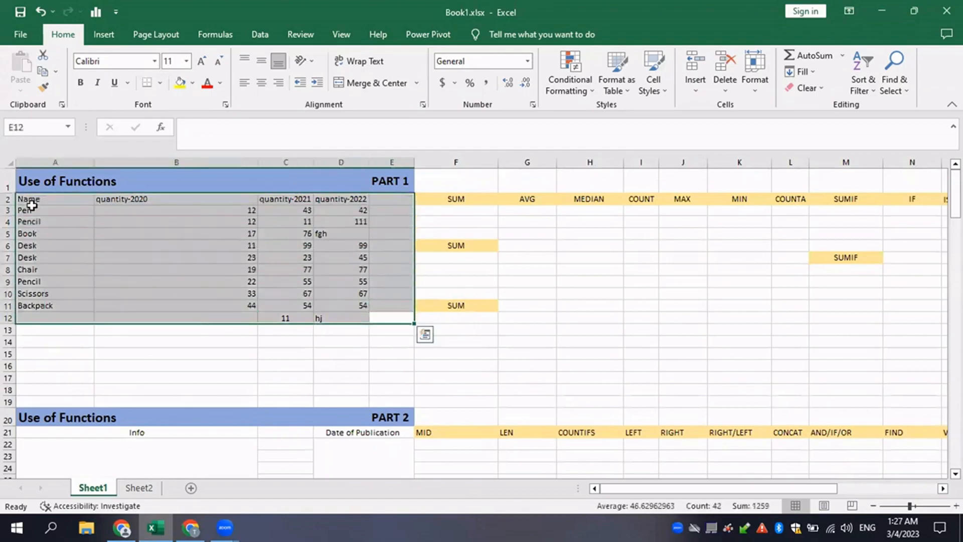
{"action": "left_click", "coordinate": [598, 253]}
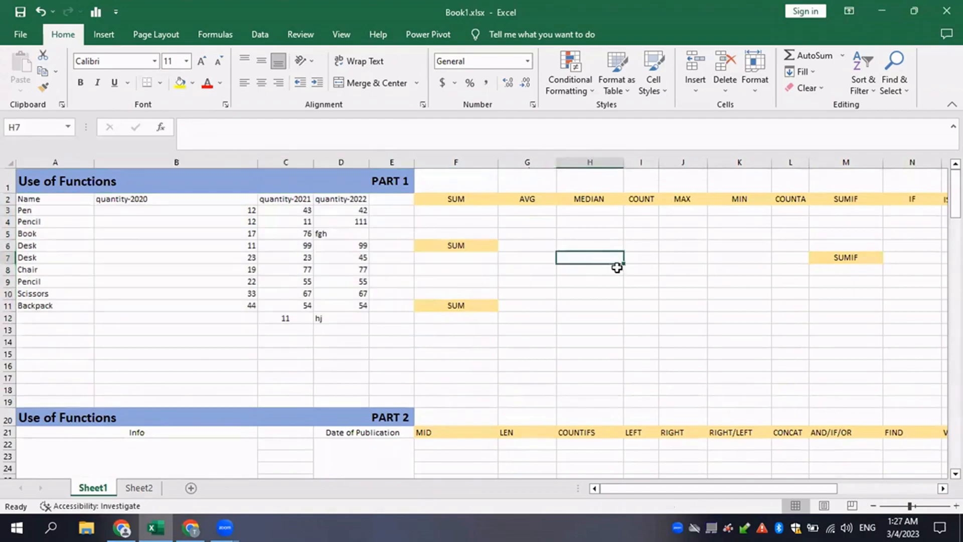
{"action": "left_click", "coordinate": [570, 267]}
Step: Enter =SUM(B3,C3) in F3 to add the Pen row's 2020 and 2021 quantities, and reselect the cell to check its formula
{"action": "left_click", "coordinate": [451, 208]}
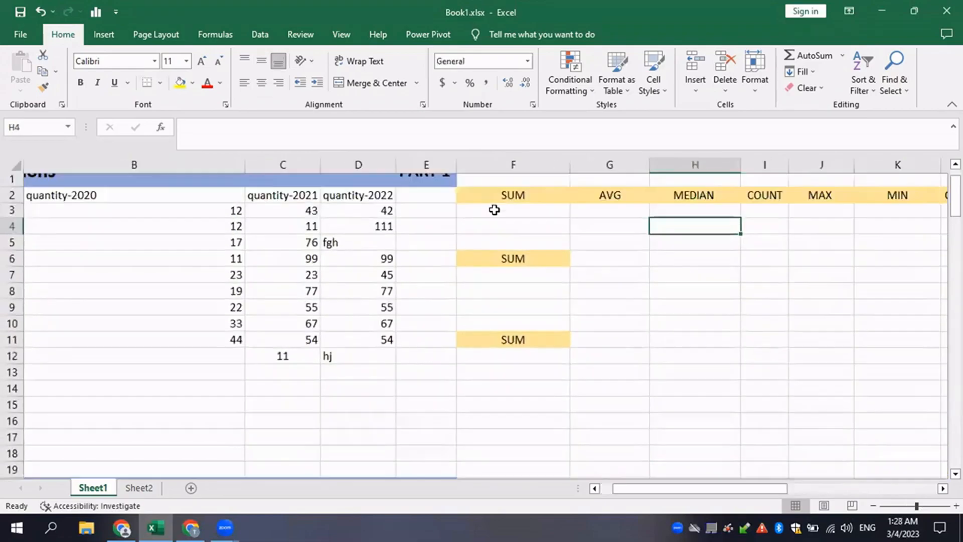
{"action": "scroll", "coordinate": [494, 208], "scroll_direction": "up", "scroll_amount": 1}
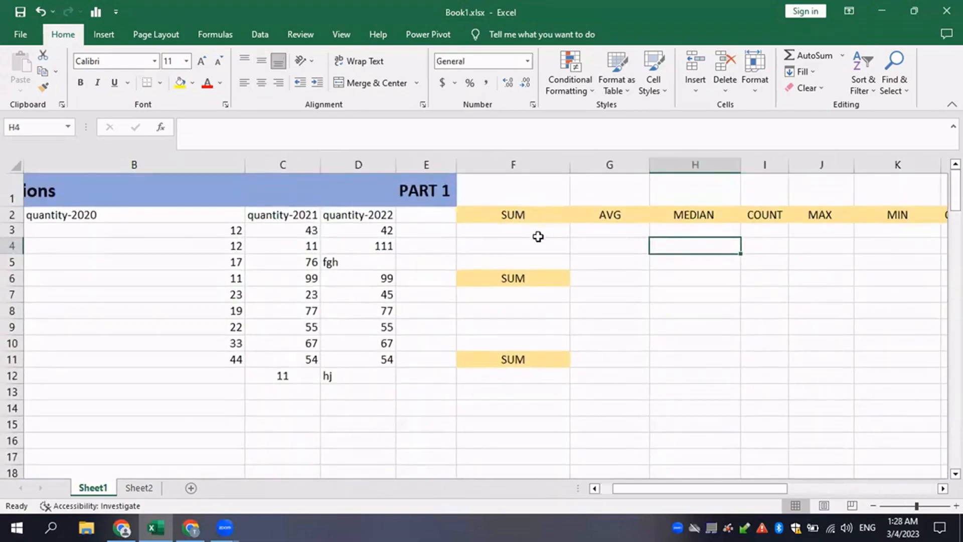
{"action": "left_click", "coordinate": [521, 230]}
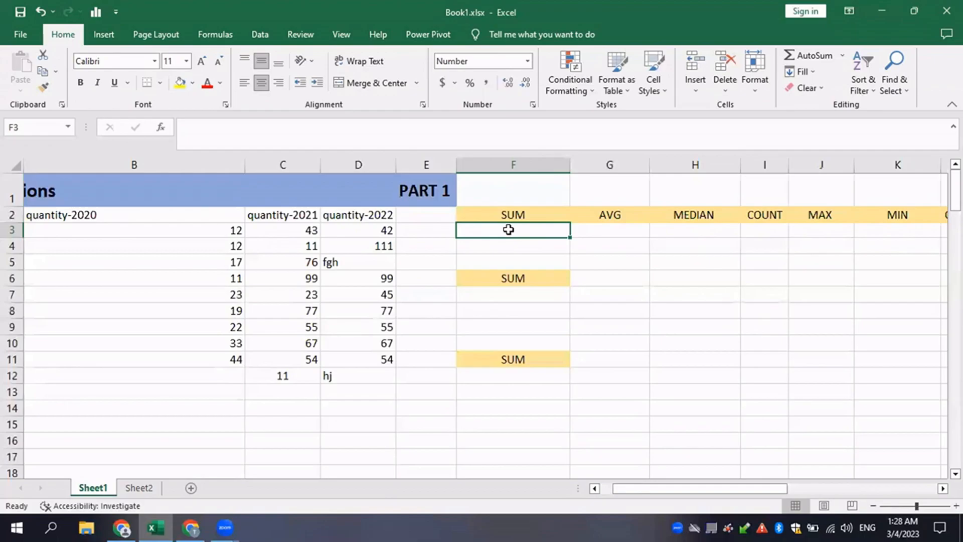
{"action": "double_click", "coordinate": [503, 232]}
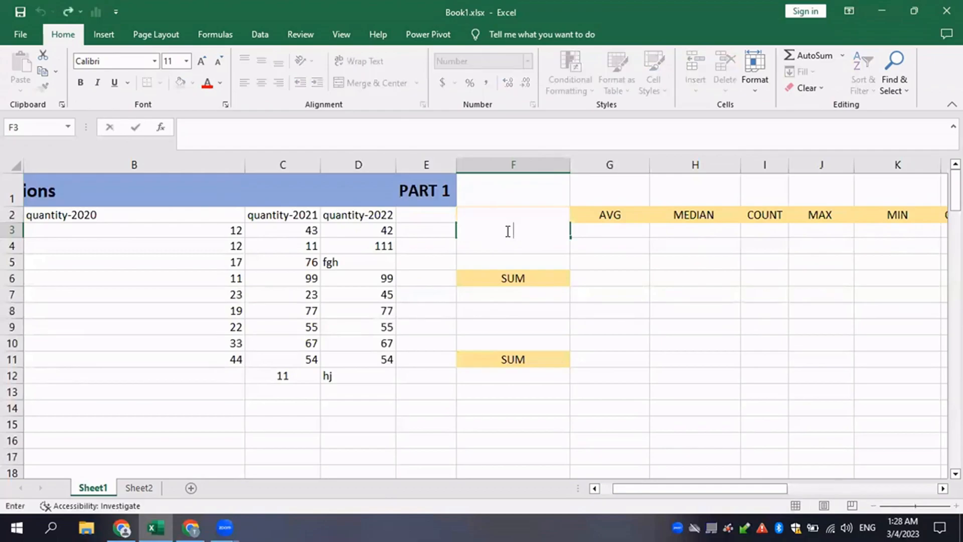
{"action": "type", "text": "=sum"}
{"action": "key", "text": "BackSpace"}
{"action": "key", "text": "BackSpace"}
{"action": "key", "text": "BackSpace"}
{"action": "type", "text": "SUM("}
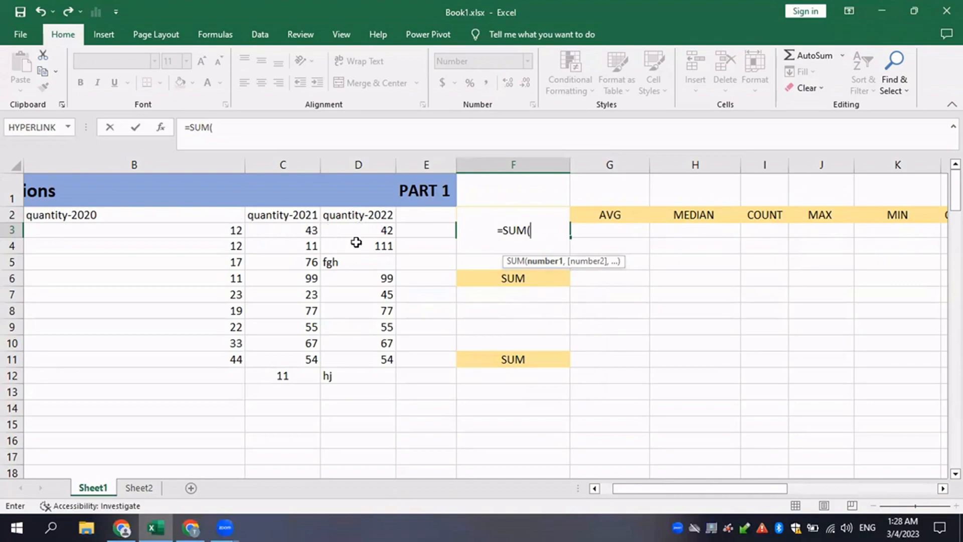
{"action": "left_click", "coordinate": [216, 229]}
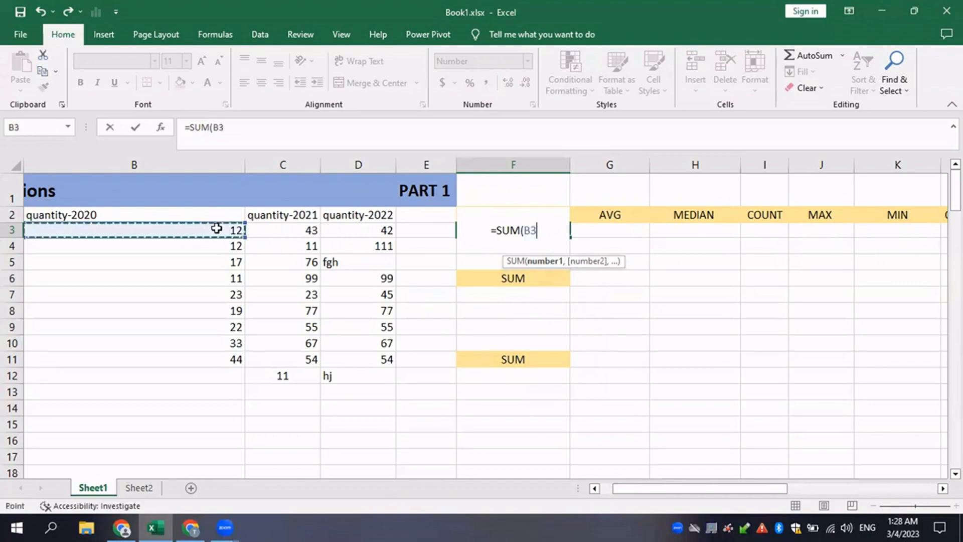
{"action": "type", "text": ","}
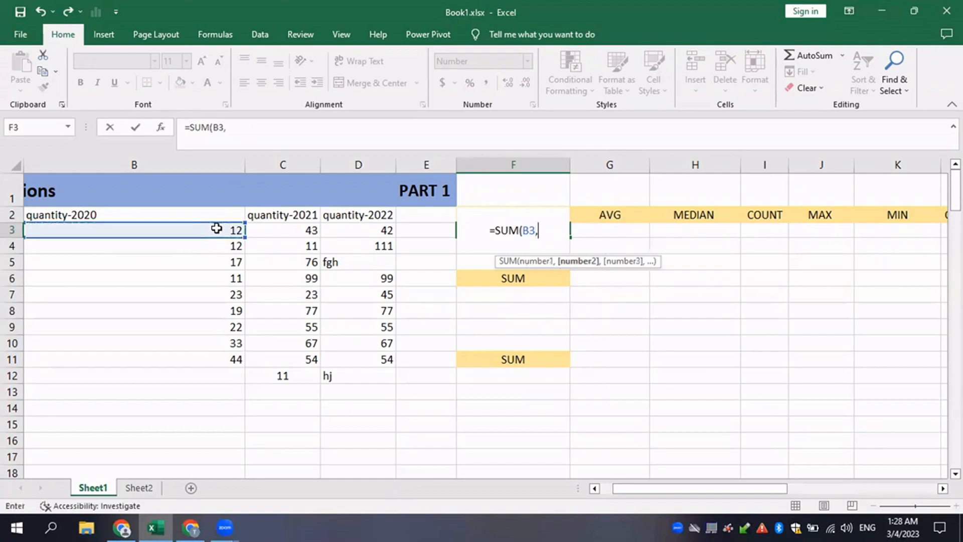
{"action": "left_click", "coordinate": [284, 227]}
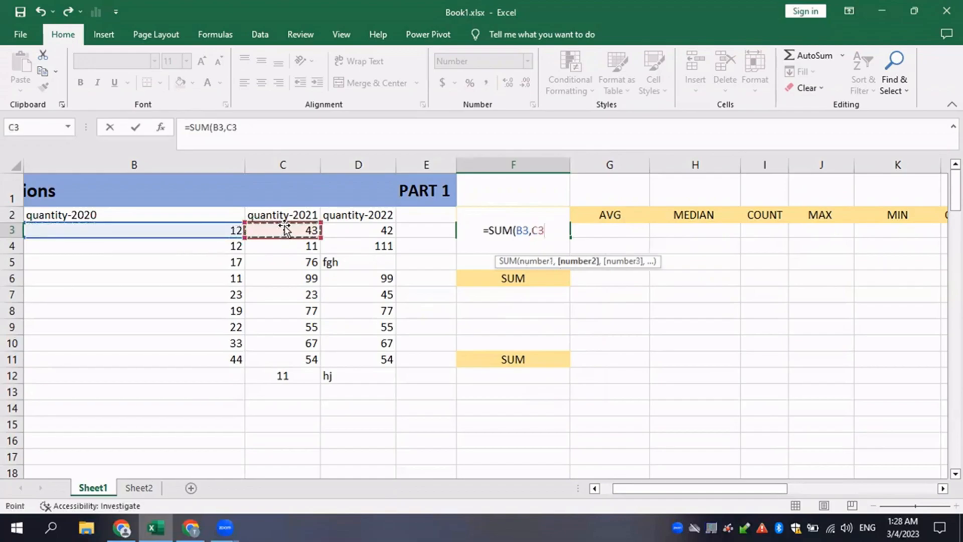
{"action": "type", "text": ")"}
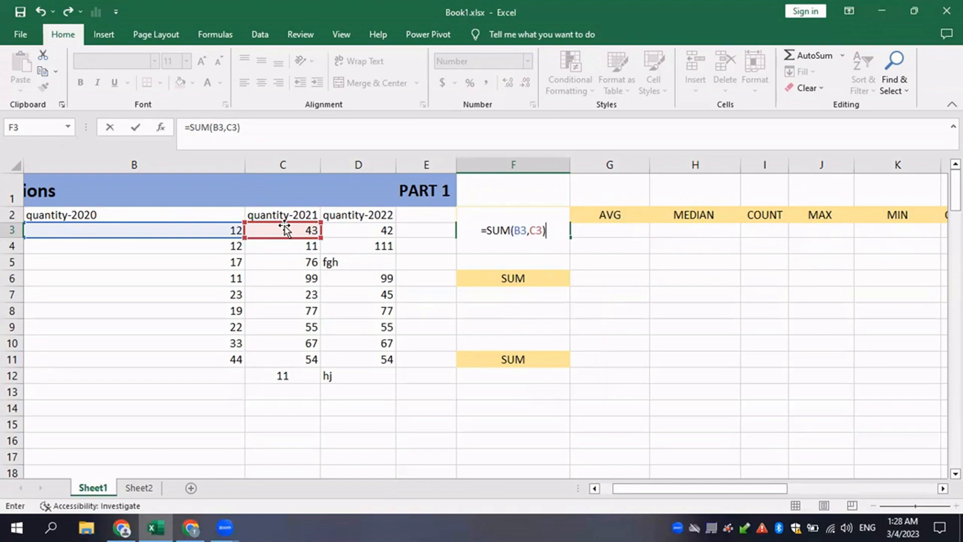
{"action": "key", "text": "Return"}
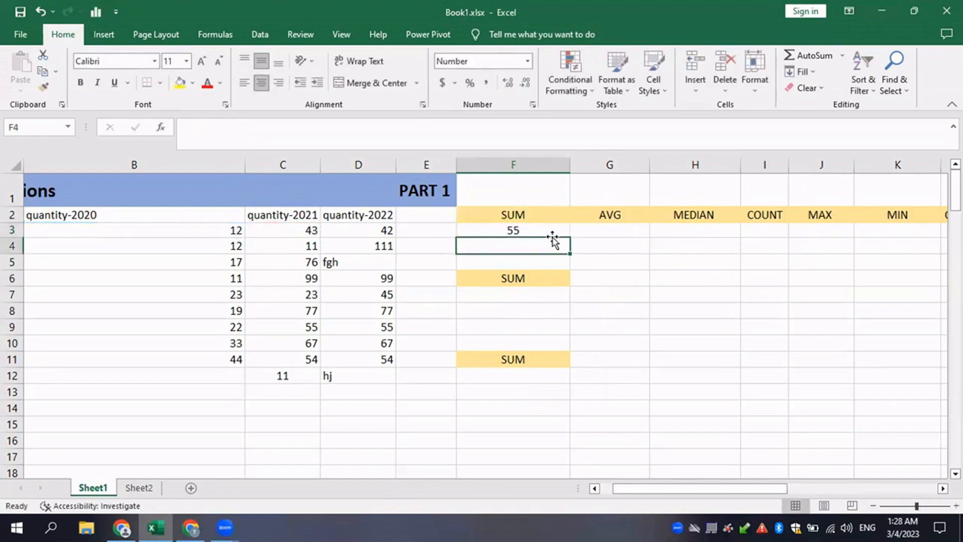
{"action": "left_click", "coordinate": [536, 230]}
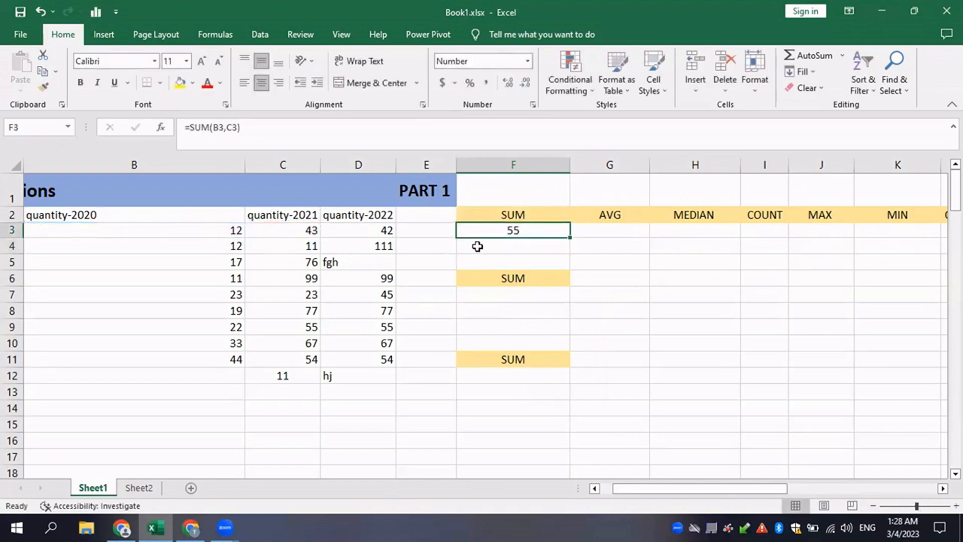
Step: Enter =SUM(B3:D3) in F7 to add the Pen row's quantities for all three years, and reselect the cell to check its formula
{"action": "left_click", "coordinate": [528, 292]}
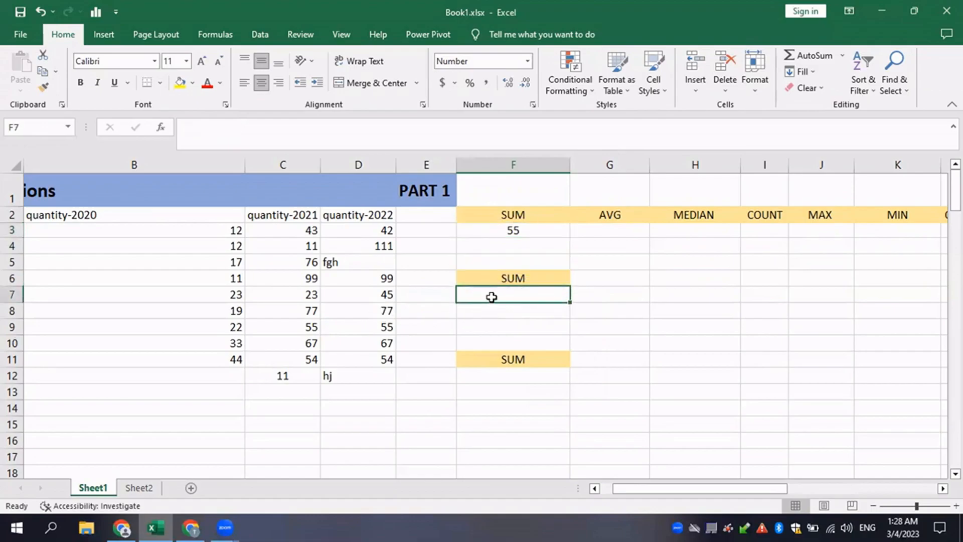
{"action": "type", "text": "="}
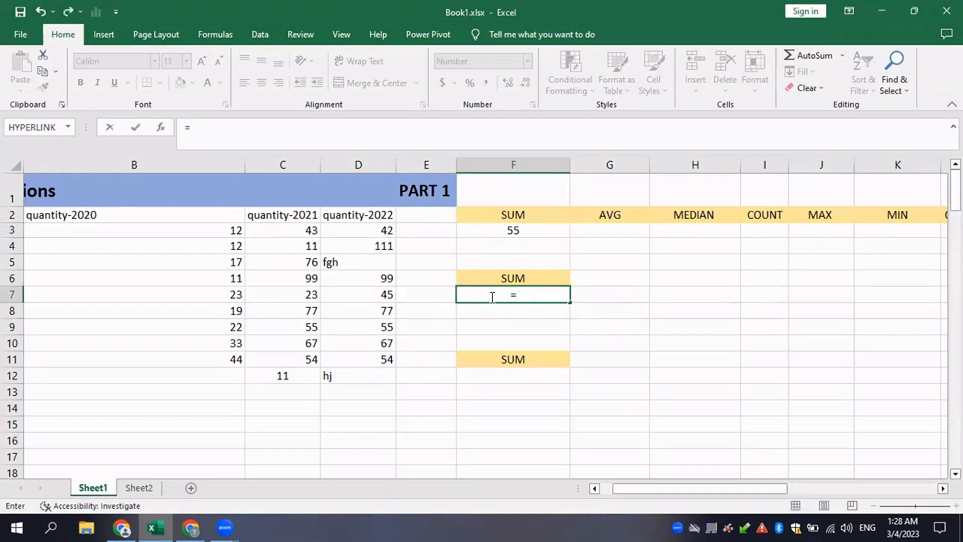
{"action": "type", "text": "SUM("}
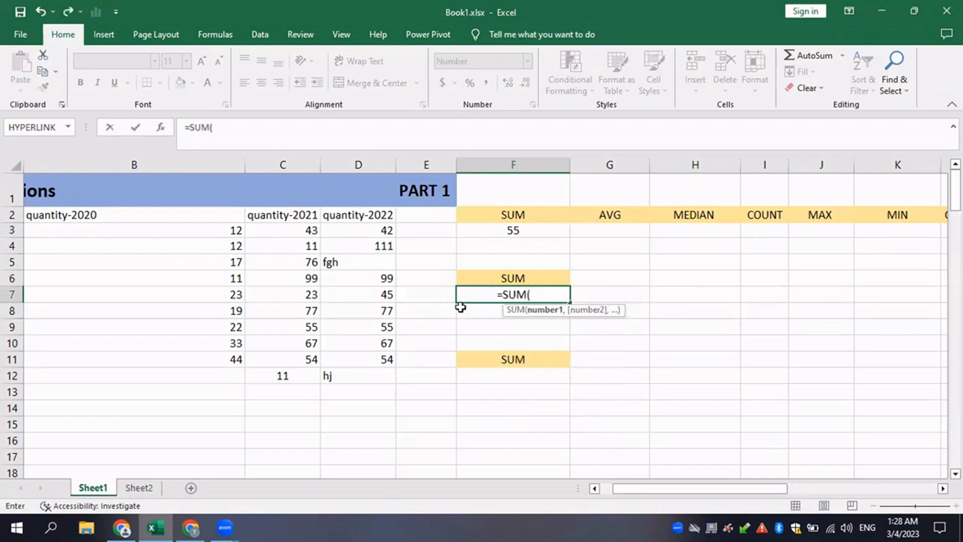
{"action": "left_click", "coordinate": [235, 230]}
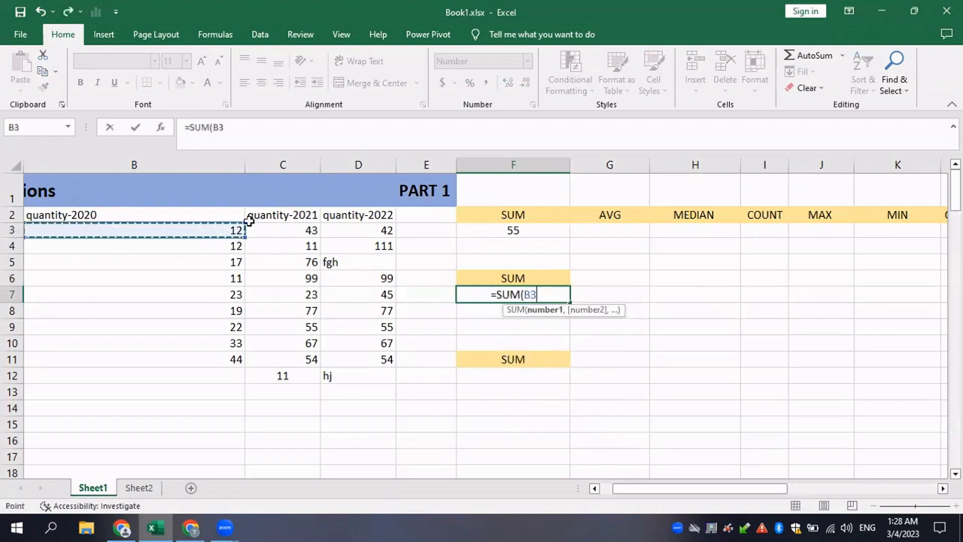
{"action": "left_click_drag", "start_coordinate": [248, 223], "coordinate": [376, 230]}
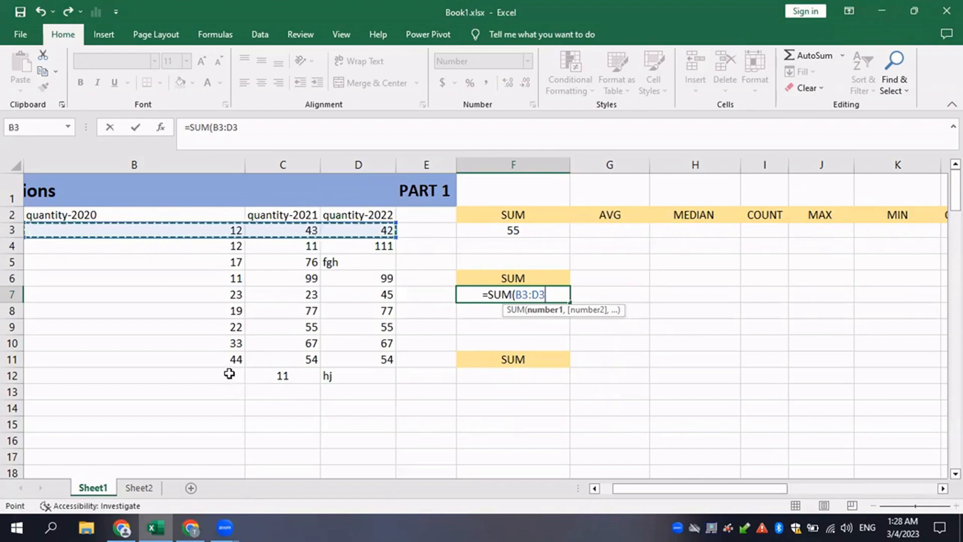
{"action": "left_click_drag", "start_coordinate": [230, 361], "coordinate": [209, 261]}
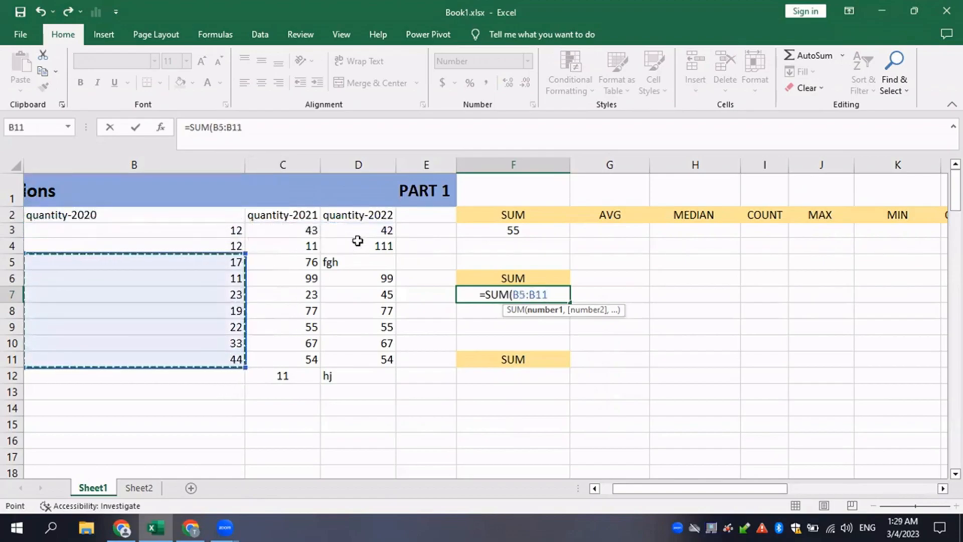
{"action": "left_click", "coordinate": [386, 230]}
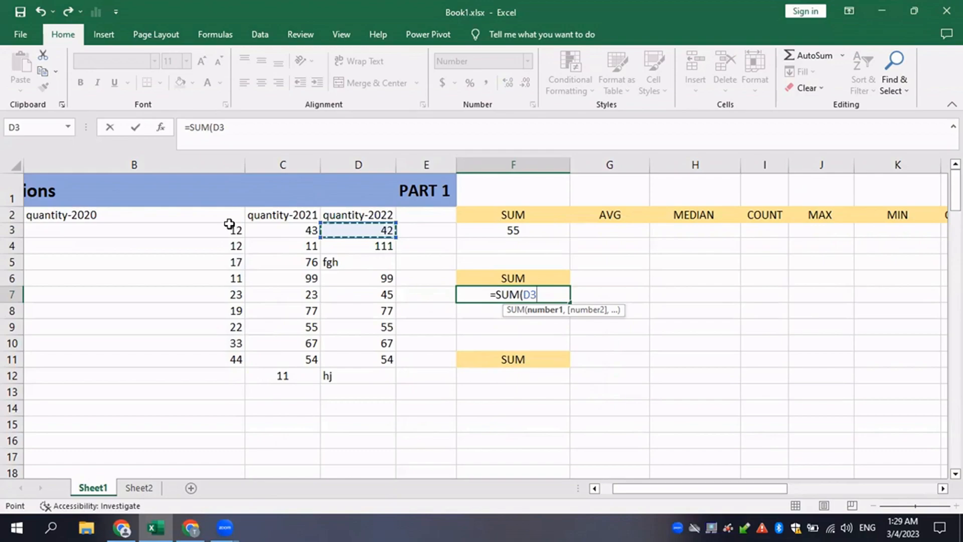
{"action": "left_click_drag", "start_coordinate": [227, 229], "coordinate": [366, 232]}
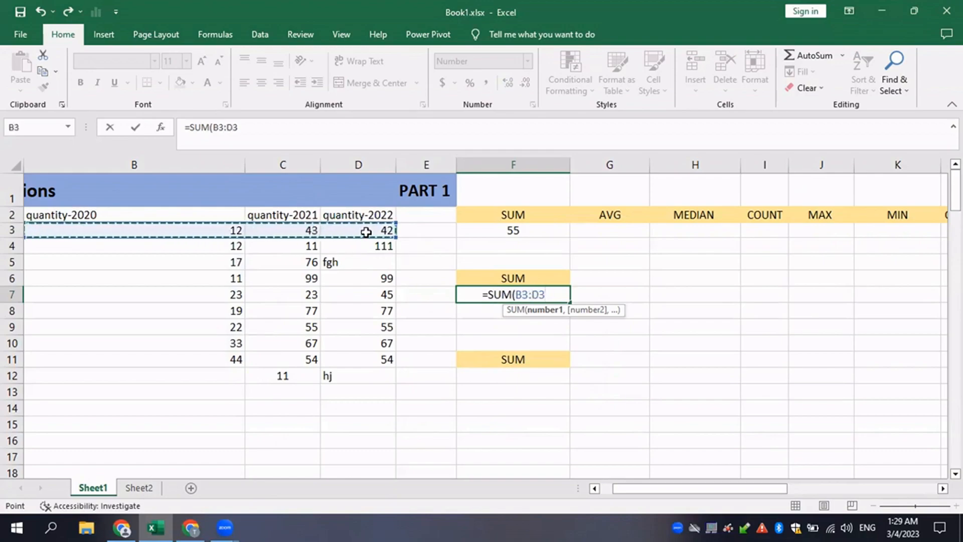
{"action": "type", "text": ")"}
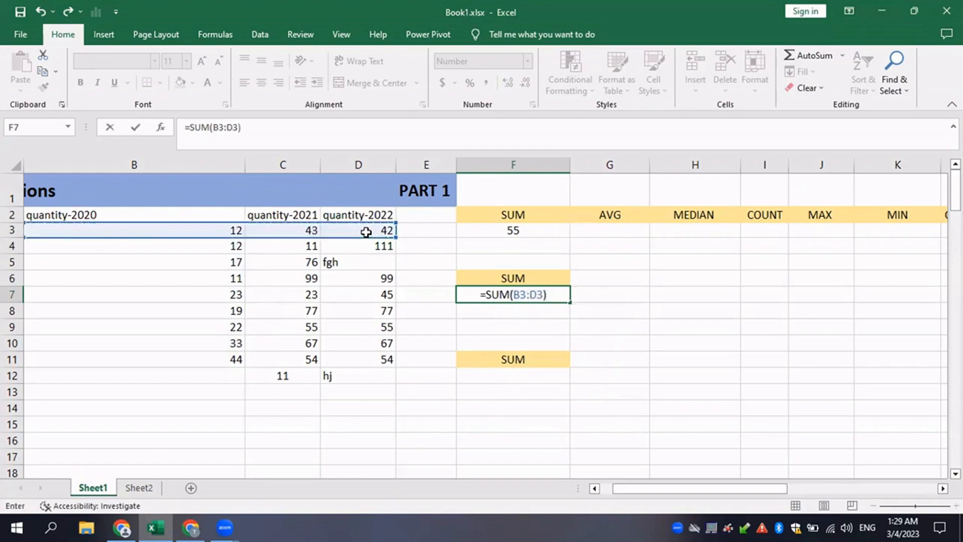
{"action": "key", "text": "Return"}
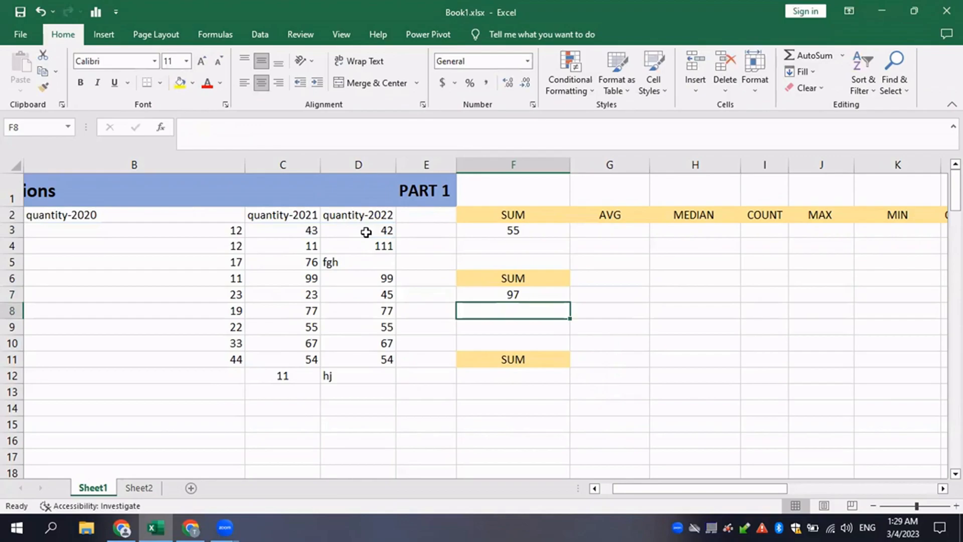
{"action": "left_click", "coordinate": [521, 295]}
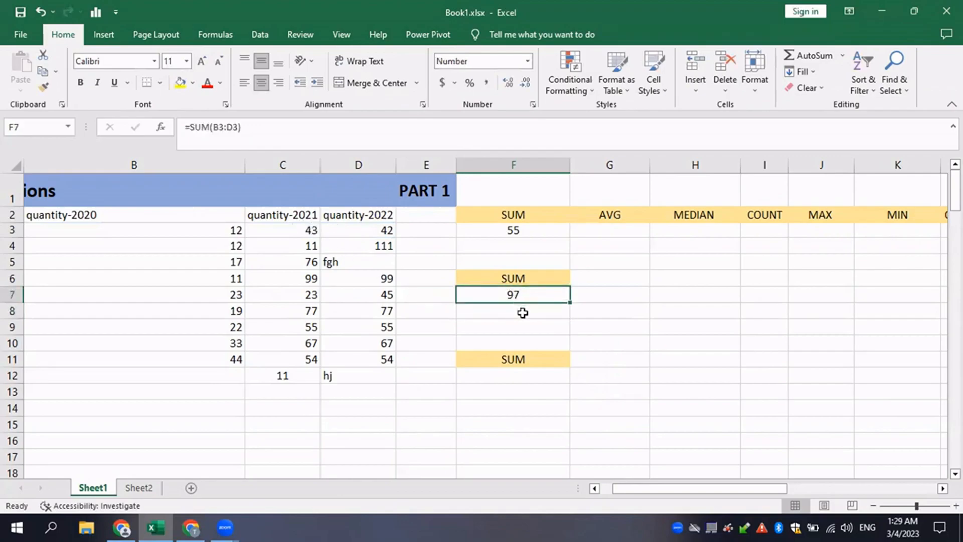
Step: Enter =B3+C3+D3 in F12 to add the Pen row's quantities for all three years with plus signs
{"action": "scroll", "coordinate": [522, 313], "scroll_direction": "down", "scroll_amount": 1}
{"action": "left_click", "coordinate": [504, 322]}
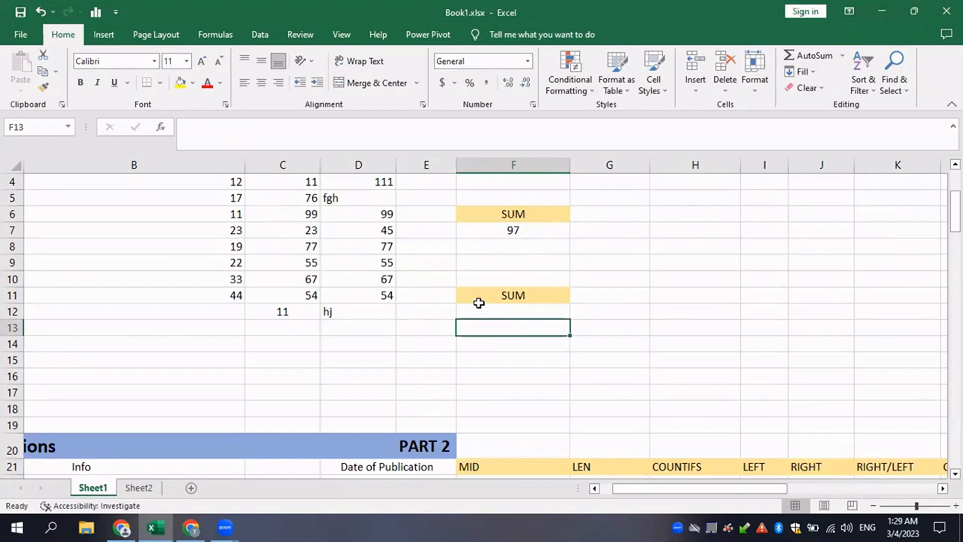
{"action": "left_click", "coordinate": [506, 310]}
{"action": "type", "text": "="}
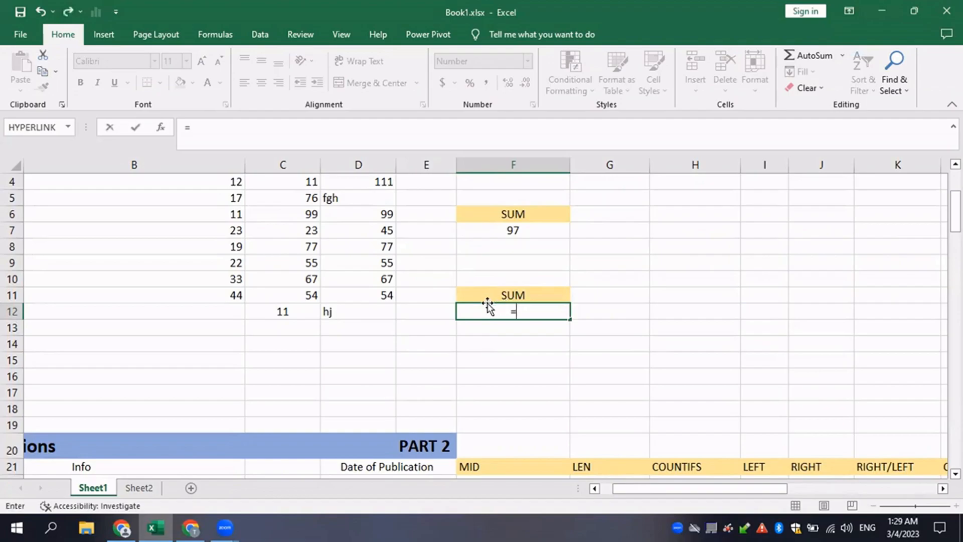
{"action": "scroll", "coordinate": [352, 301], "scroll_direction": "up", "scroll_amount": 1}
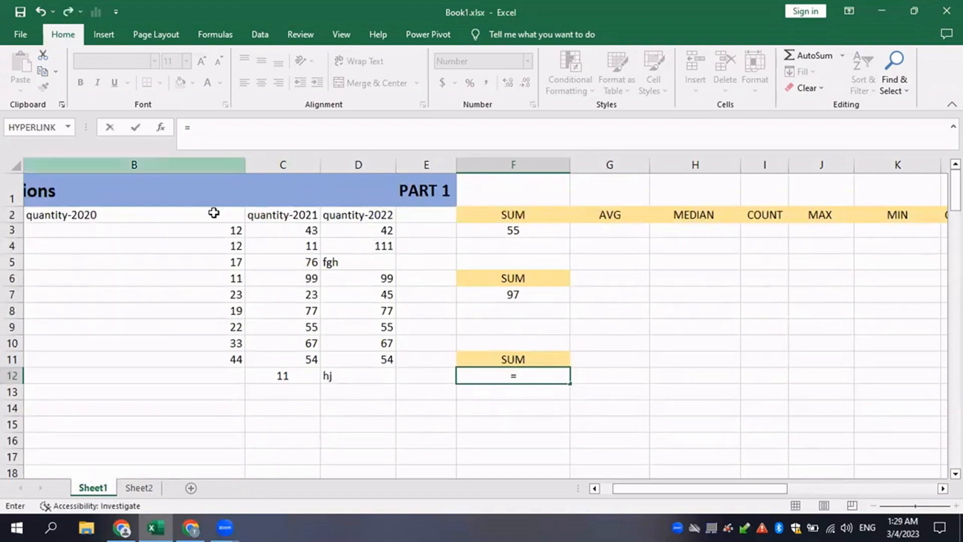
{"action": "left_click", "coordinate": [231, 231]}
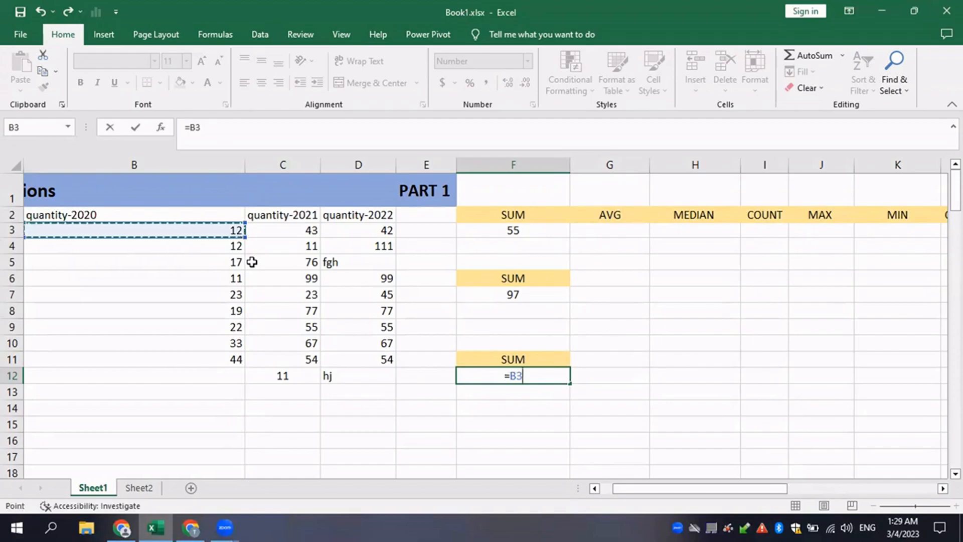
{"action": "type", "text": "+"}
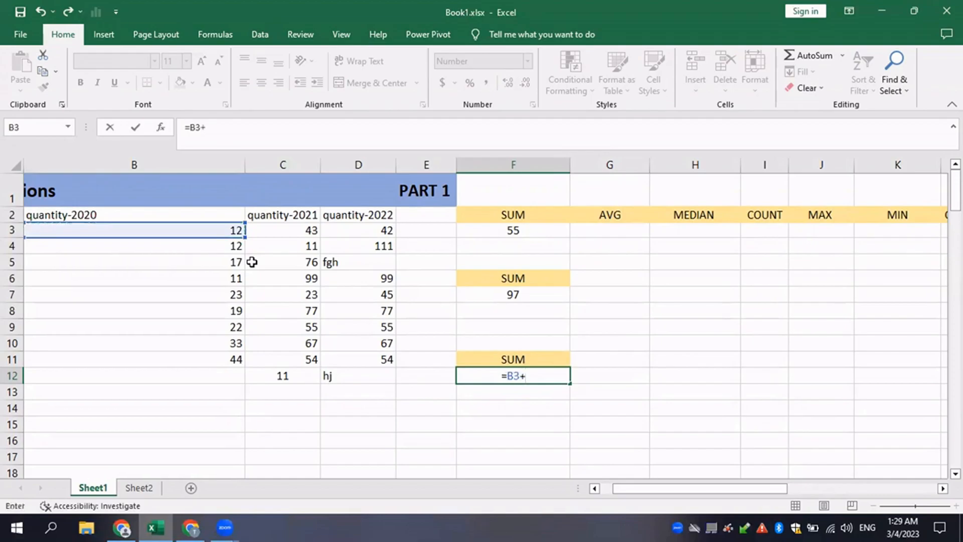
{"action": "left_click", "coordinate": [290, 230]}
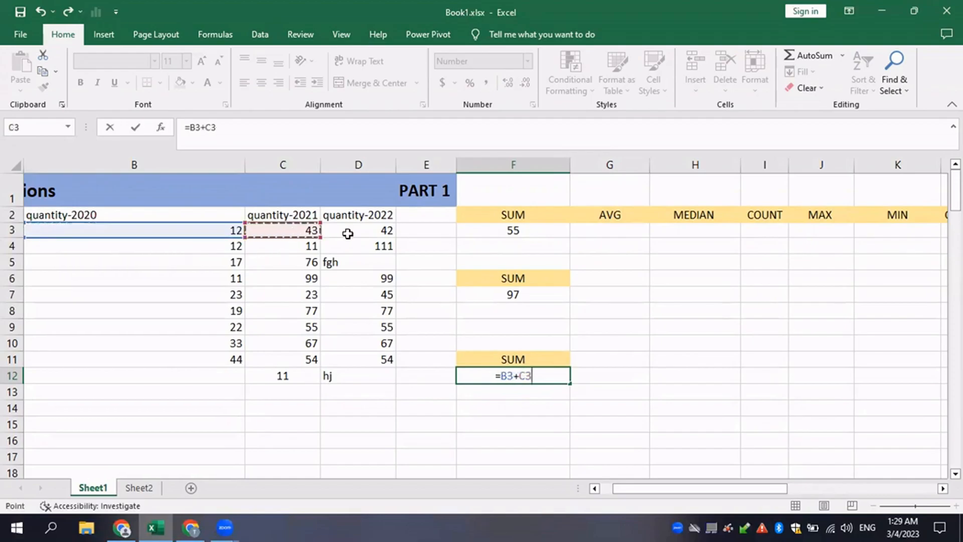
{"action": "type", "text": "+"}
{"action": "type", "text": "D3"}
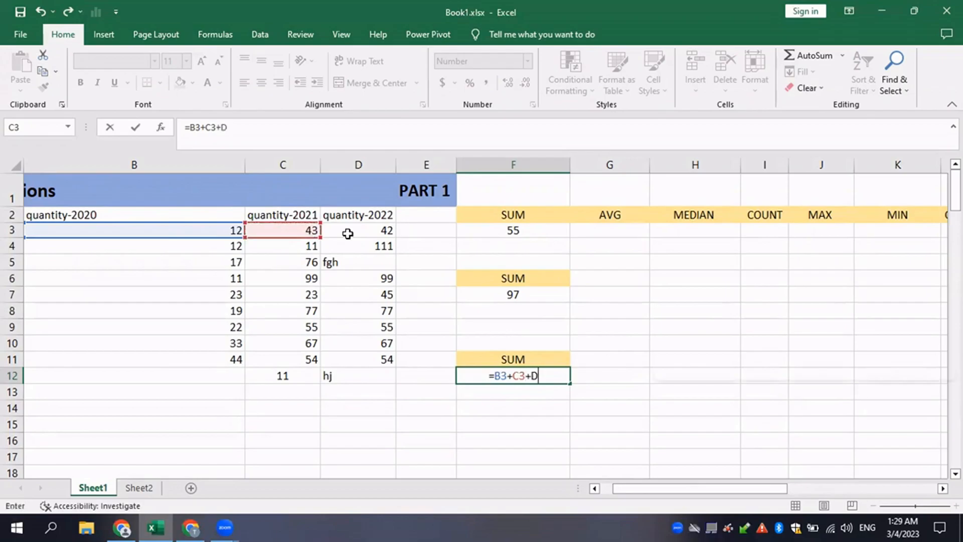
{"action": "key", "text": "Return"}
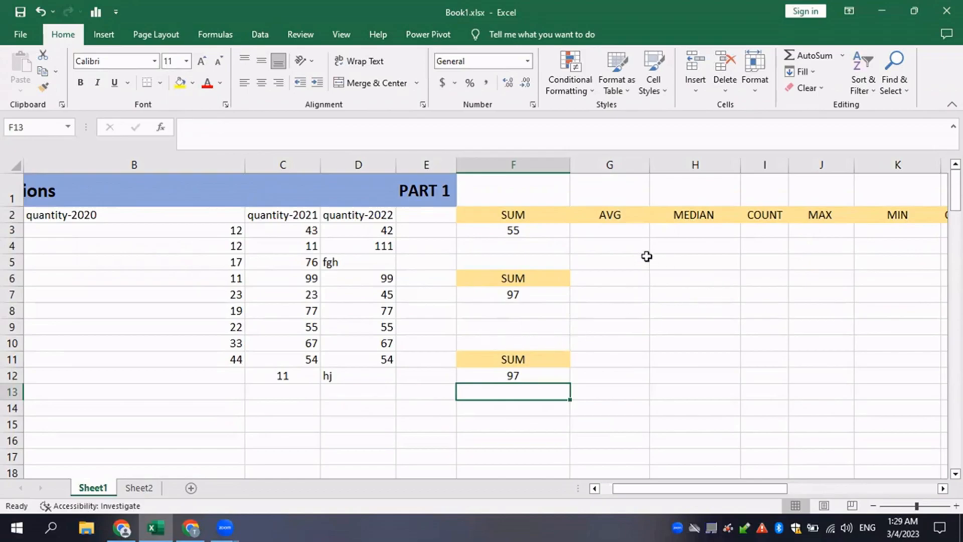
Step: Widen the AVG column G slightly and highlight the Pen row's quantities for the three years
{"action": "left_click", "coordinate": [630, 242]}
{"action": "left_click", "coordinate": [630, 228]}
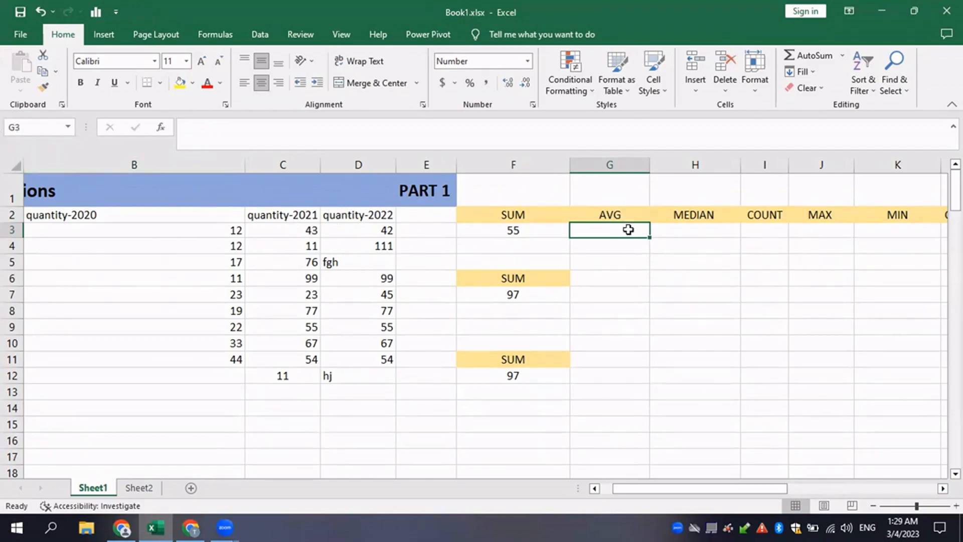
{"action": "left_click_drag", "start_coordinate": [661, 163], "coordinate": [674, 165]}
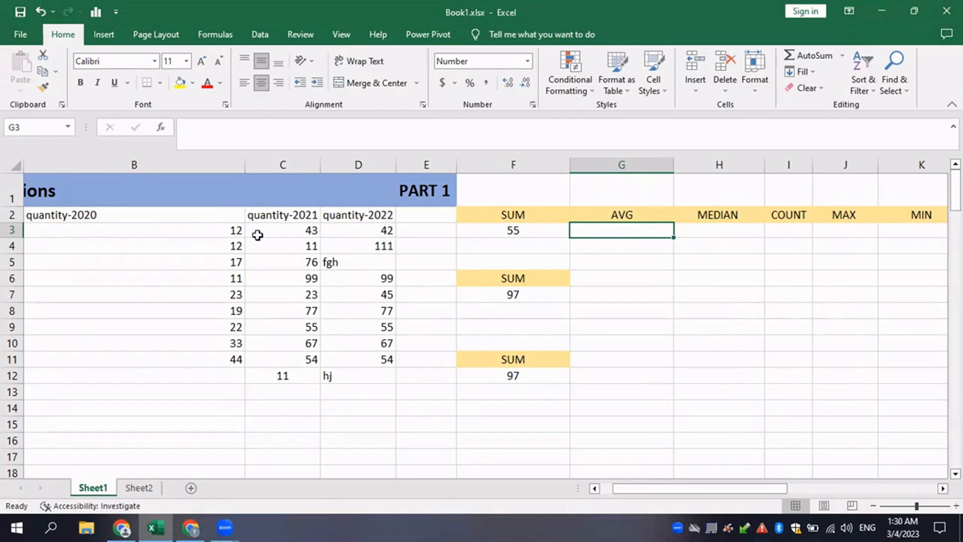
{"action": "left_click_drag", "start_coordinate": [264, 224], "coordinate": [357, 223]}
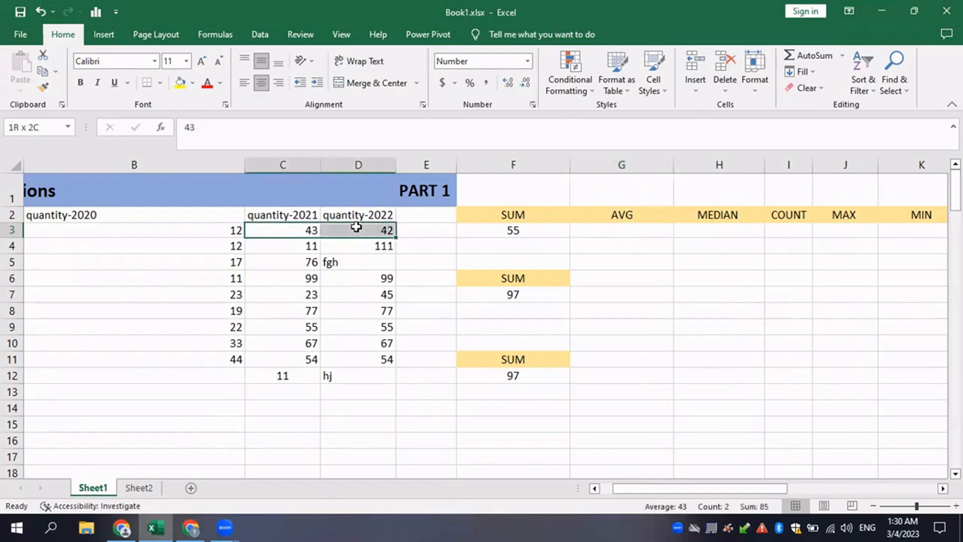
{"action": "left_click_drag", "start_coordinate": [229, 224], "coordinate": [361, 230]}
Step: Enter =AVERAGE(B3:D3) in G3 to average the Pen row's quantities, and reselect the cell to check its formula
{"action": "left_click", "coordinate": [624, 233]}
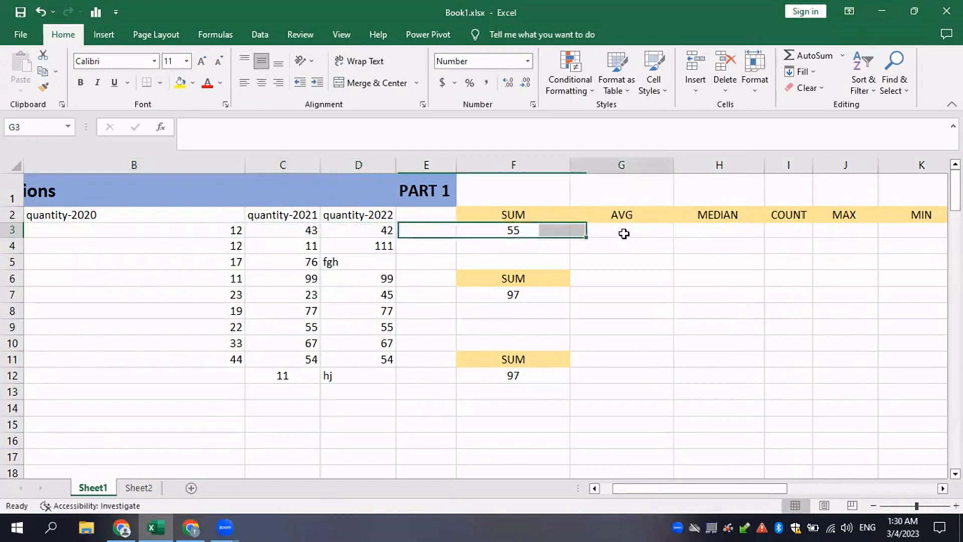
{"action": "key", "text": "ctrl+z"}
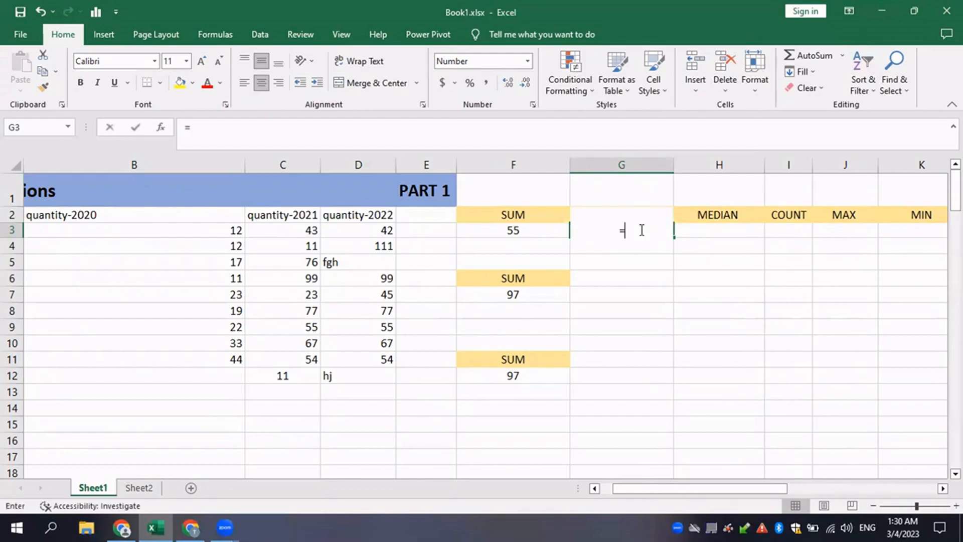
{"action": "type", "text": "=A"}
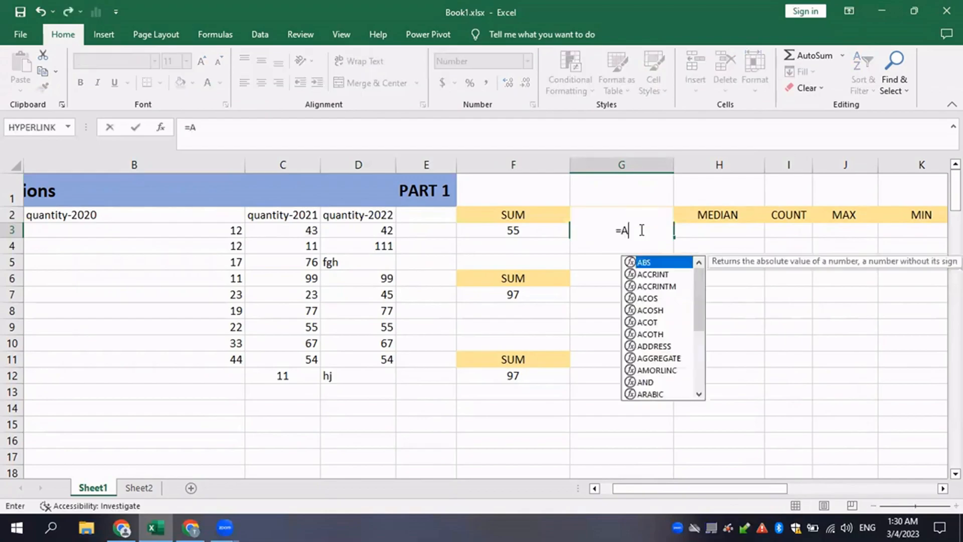
{"action": "type", "text": "VERAGE"}
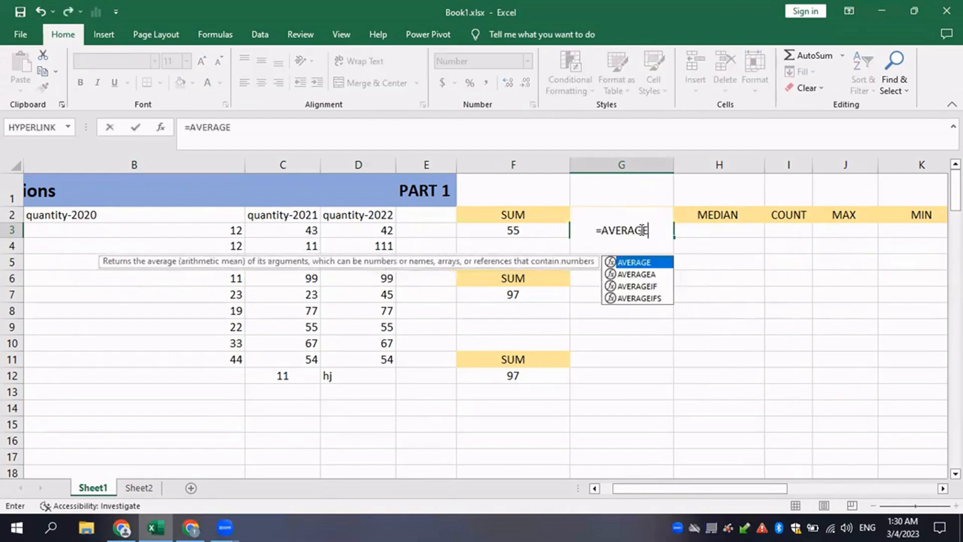
{"action": "key", "text": "BackSpace"}
{"action": "type", "text": "e("}
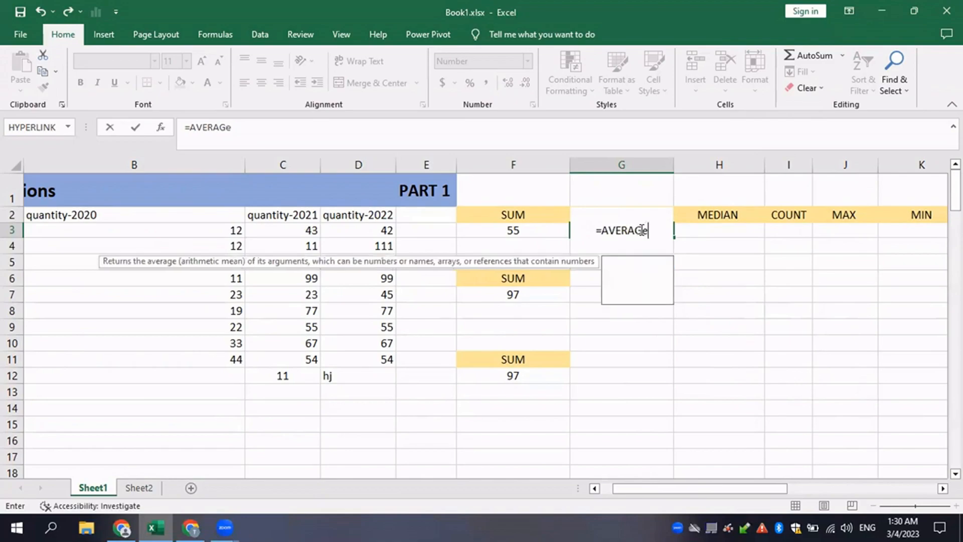
{"action": "key", "text": "BackSpace"}
{"action": "key", "text": "BackSpace"}
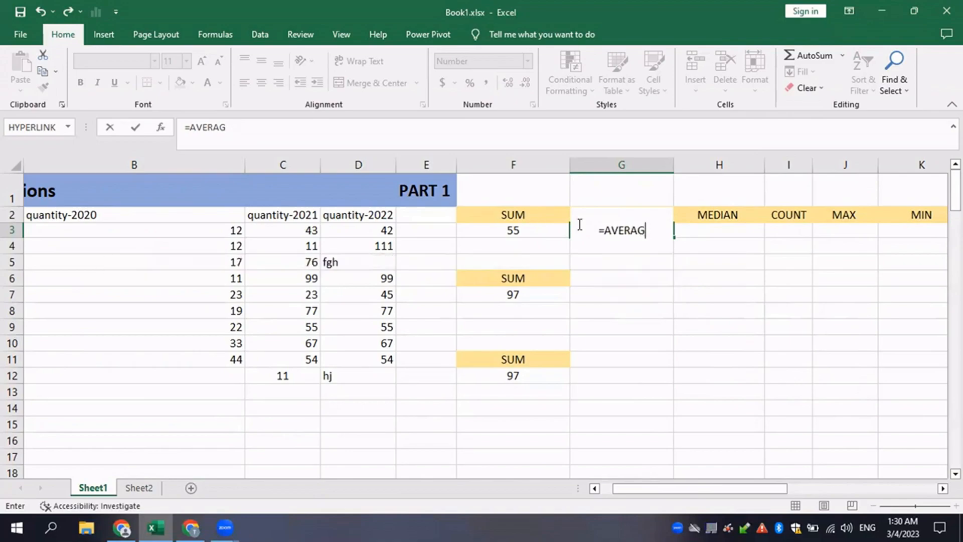
{"action": "type", "text": "E("}
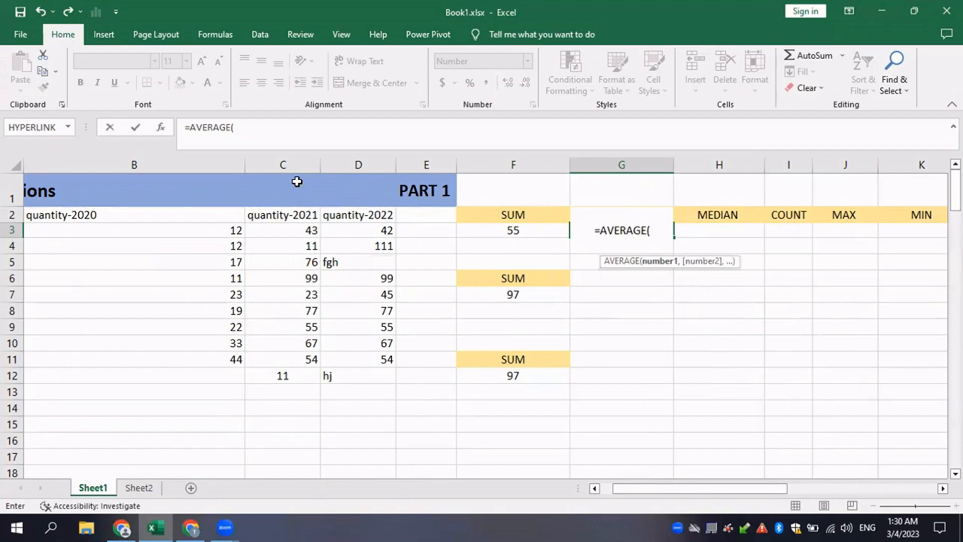
{"action": "left_click", "coordinate": [224, 230]}
{"action": "left_click_drag", "start_coordinate": [224, 230], "coordinate": [359, 229]}
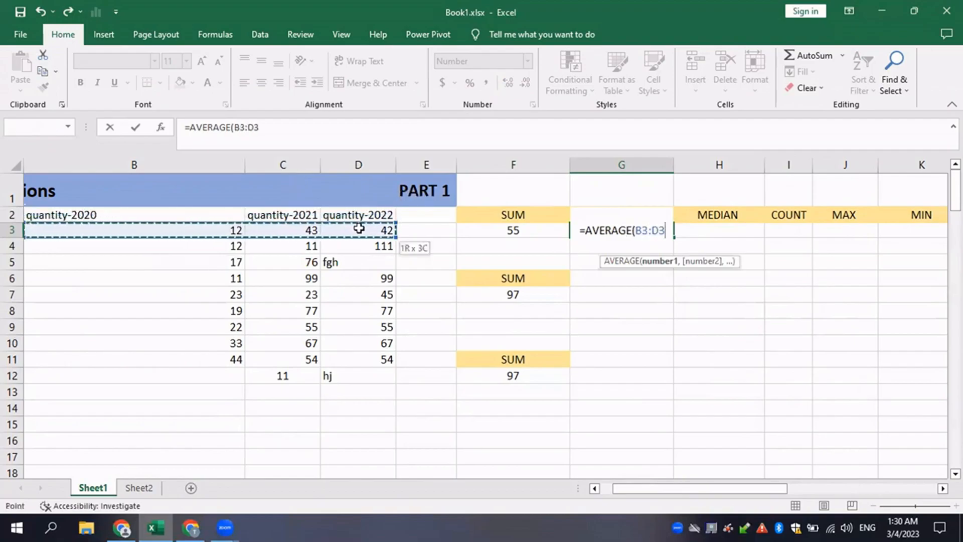
{"action": "type", "text": ")"}
{"action": "key", "text": "Return"}
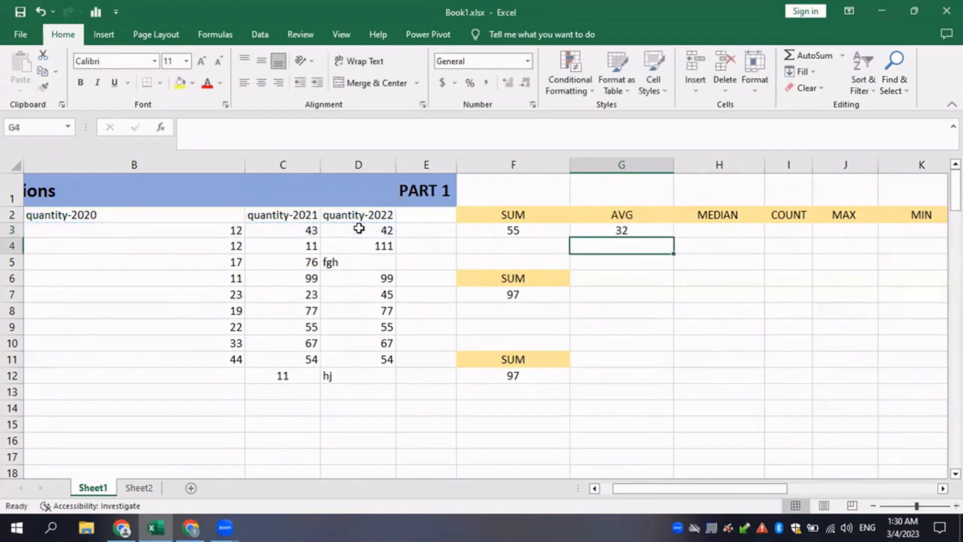
{"action": "left_click", "coordinate": [632, 230]}
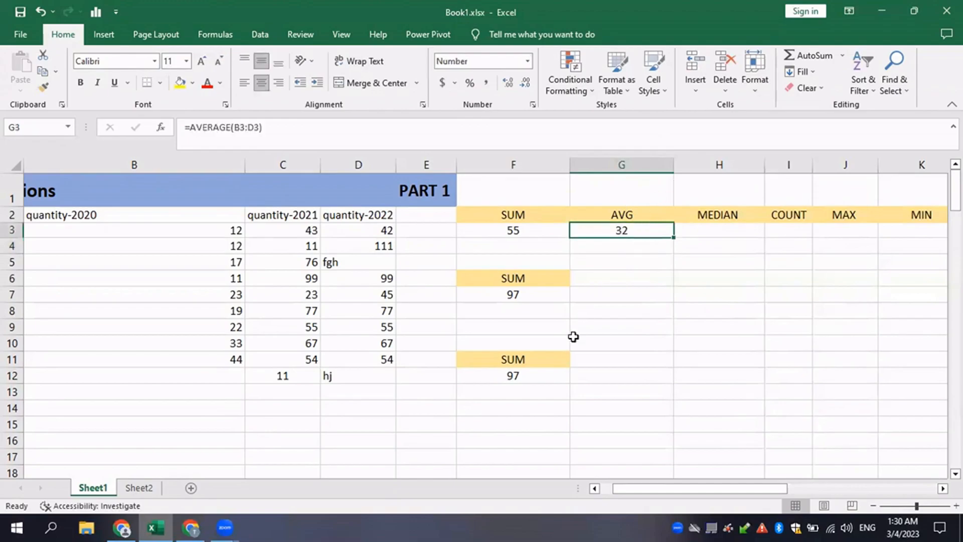
Step: Switch to Calculator through the calc command and add 12, 43 and 42 to cross-check the Pen row's sum
{"action": "mouse_move", "coordinate": [663, 486]}
{"action": "left_mouse_down"}
{"action": "mouse_move", "coordinate": [675, 486]}
{"action": "mouse_move", "coordinate": [667, 489]}
{"action": "left_mouse_up"}
{"action": "key", "text": "super+r"}
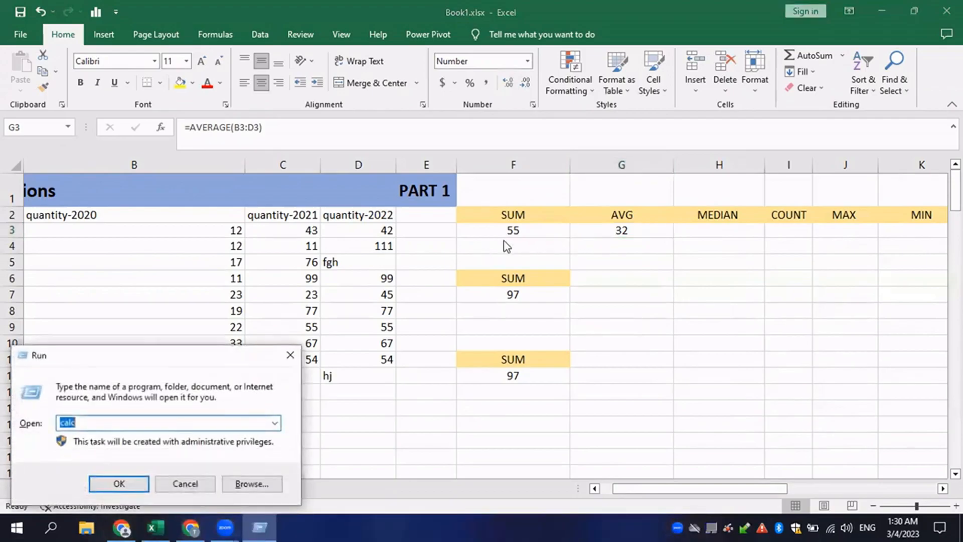
{"action": "key", "text": "Return"}
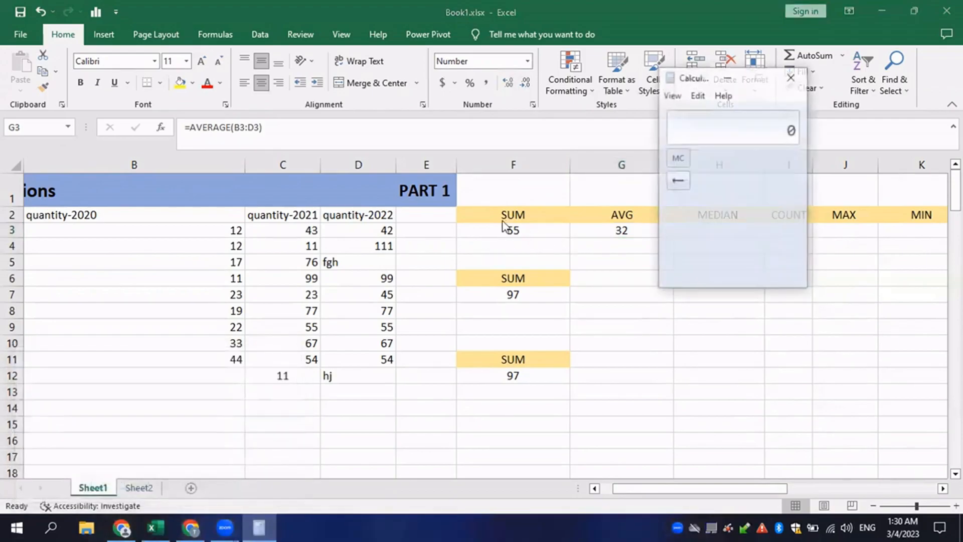
{"action": "left_click", "coordinate": [677, 248]}
{"action": "left_click", "coordinate": [712, 249]}
{"action": "left_click", "coordinate": [764, 272]}
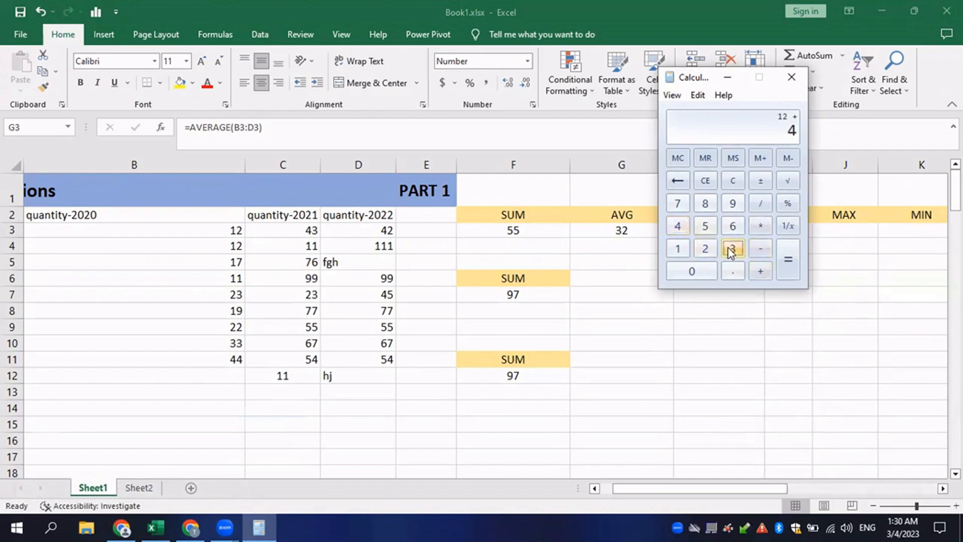
{"action": "left_click", "coordinate": [758, 270]}
{"action": "left_click", "coordinate": [703, 248]}
{"action": "left_click", "coordinate": [780, 258]}
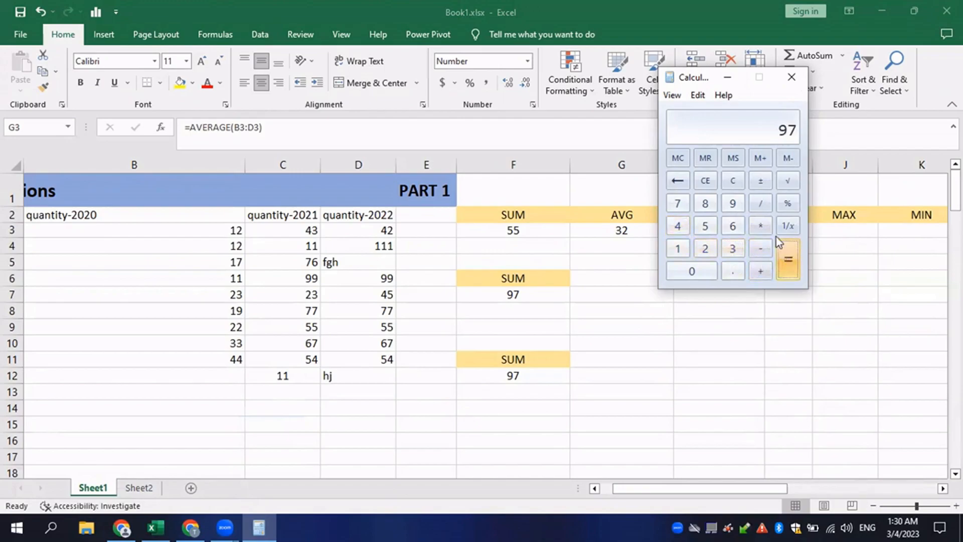
Step: Divide the calculated sum by 3 to cross-check the average, and close Calculator
{"action": "left_click", "coordinate": [766, 202]}
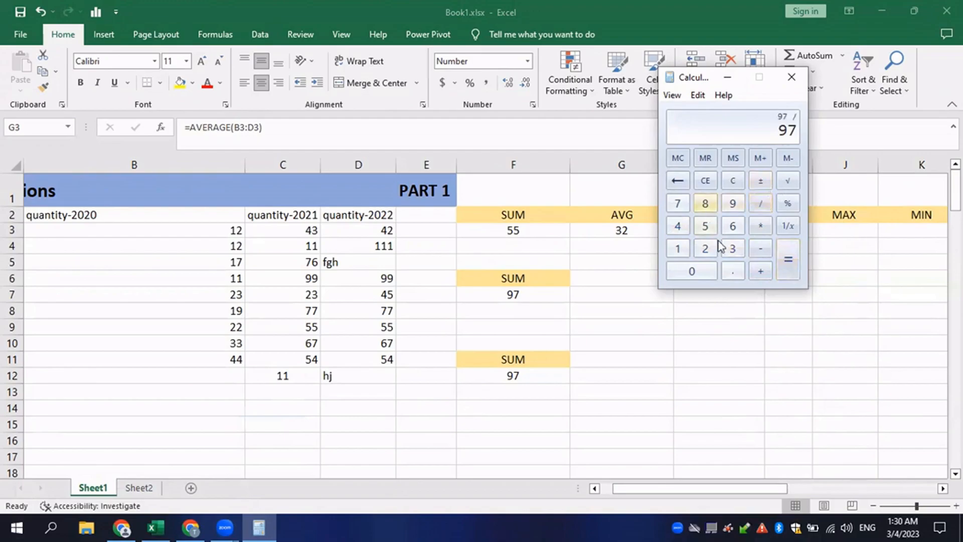
{"action": "left_click", "coordinate": [733, 251]}
{"action": "left_click", "coordinate": [788, 260]}
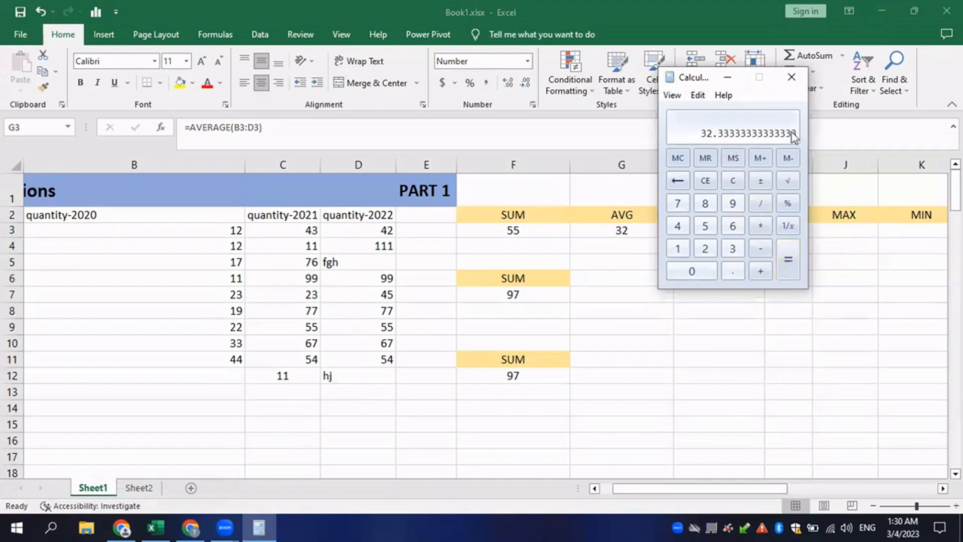
{"action": "left_click", "coordinate": [791, 77]}
Step: Change the number format of the average in G3 to Text
{"action": "left_click", "coordinate": [638, 246]}
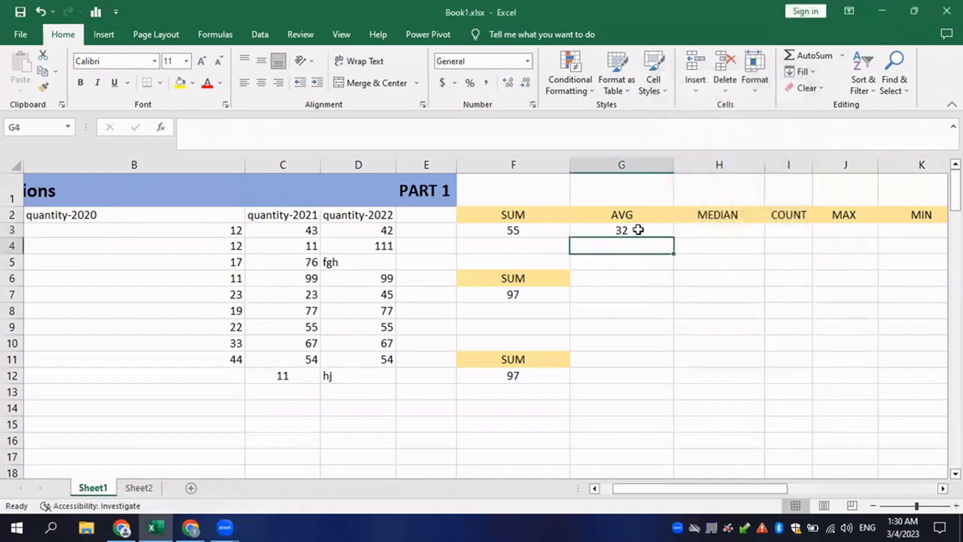
{"action": "left_click", "coordinate": [638, 230]}
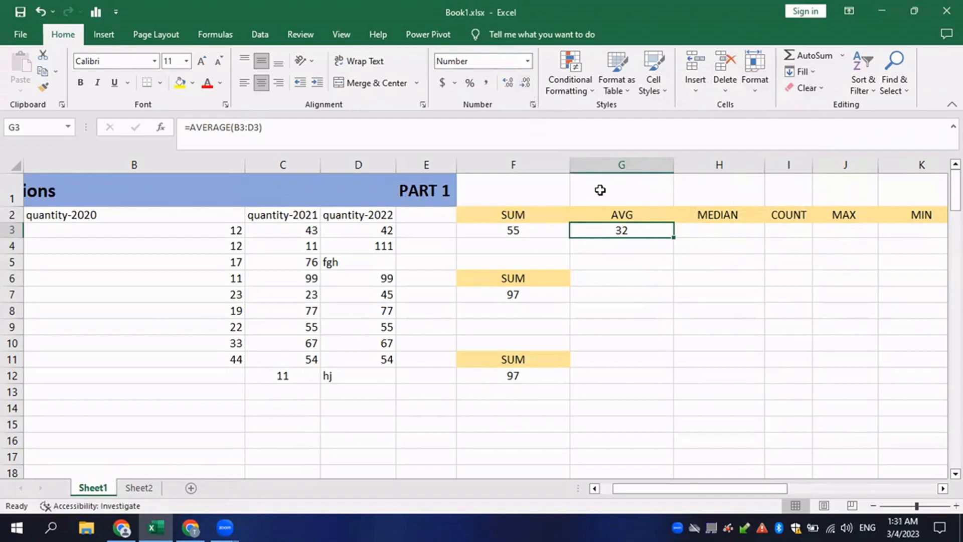
{"action": "left_click", "coordinate": [529, 61]}
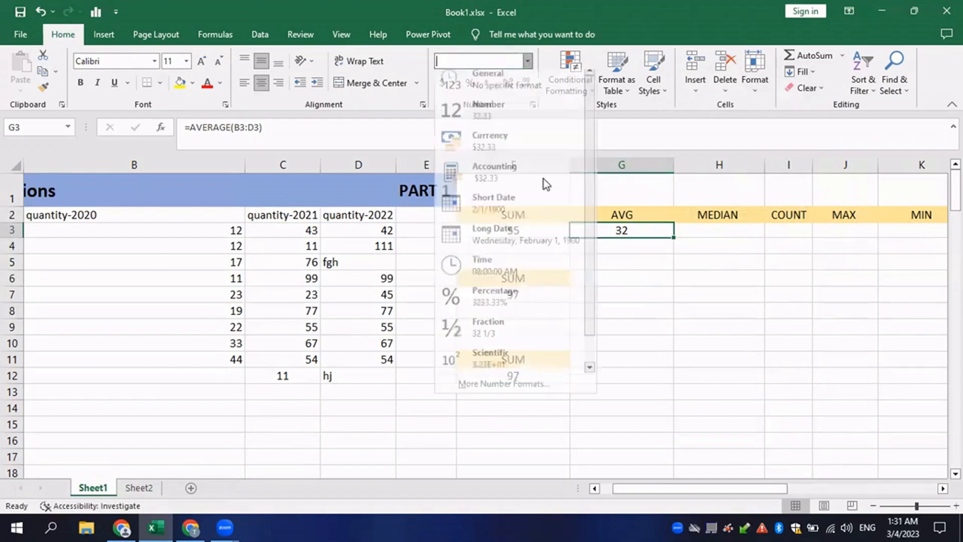
{"action": "scroll", "coordinate": [544, 180], "scroll_direction": "down", "scroll_amount": 1}
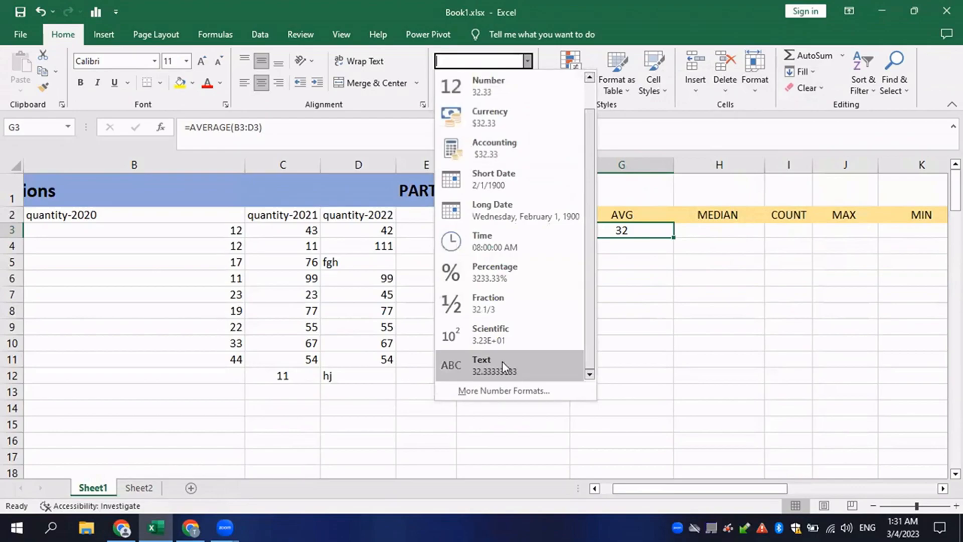
{"action": "left_click", "coordinate": [502, 362]}
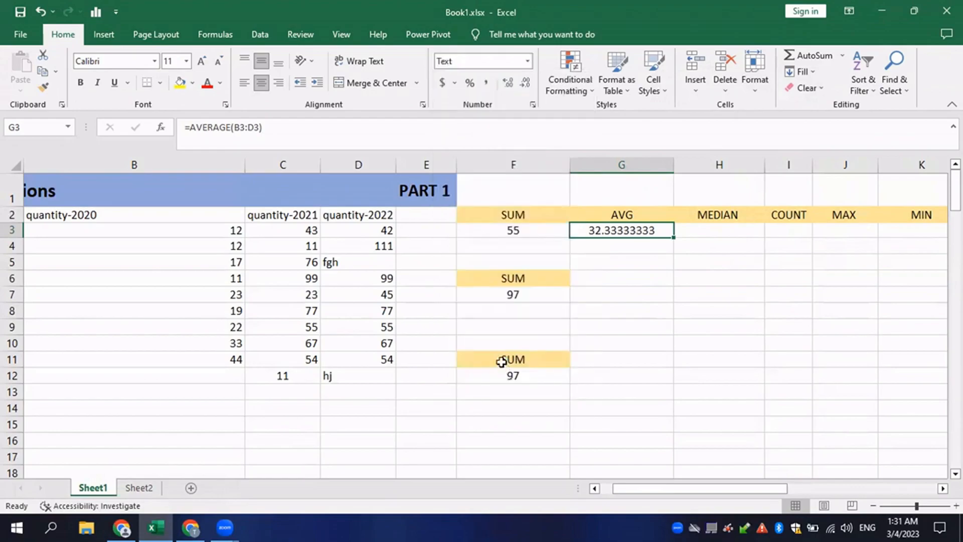
Step: Apply the custom number format 0.00 to the average in G3 and reselect the cell to check it
{"action": "left_click", "coordinate": [529, 61]}
{"action": "left_click", "coordinate": [503, 394]}
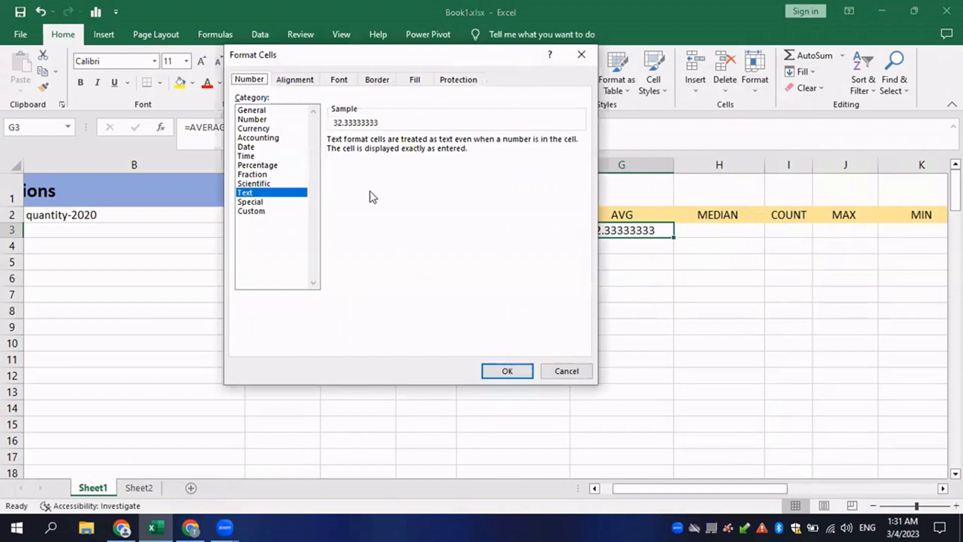
{"action": "left_click", "coordinate": [249, 211]}
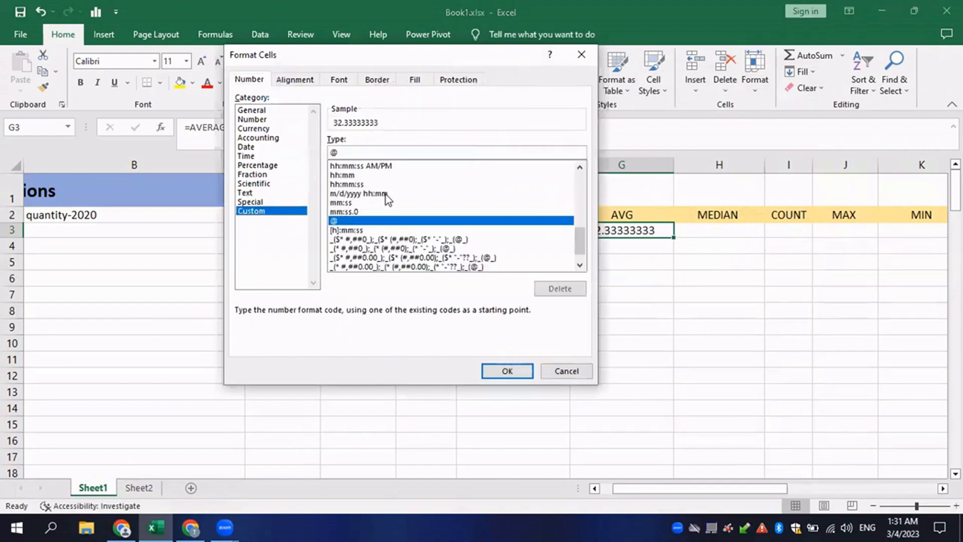
{"action": "left_click_drag", "start_coordinate": [583, 231], "coordinate": [579, 173]}
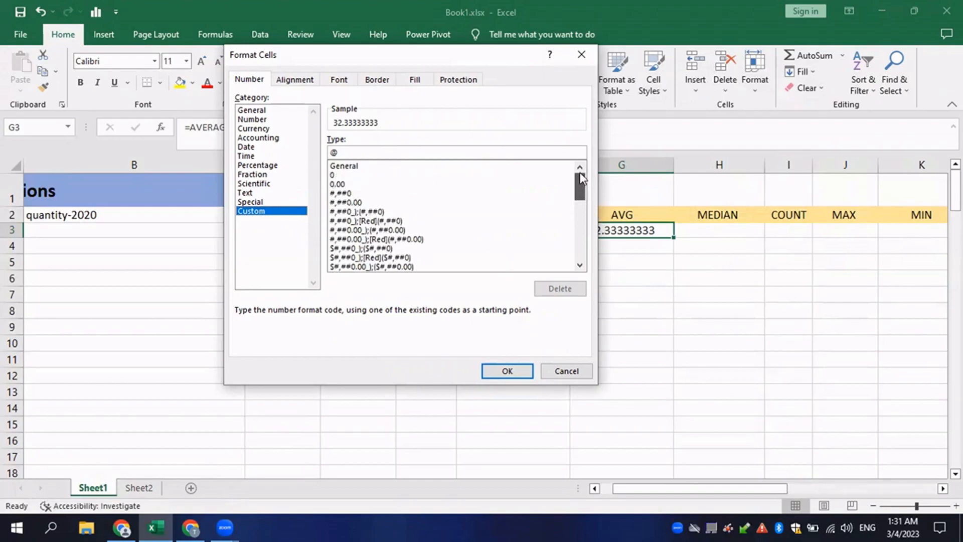
{"action": "left_click", "coordinate": [364, 184]}
{"action": "left_click", "coordinate": [514, 370]}
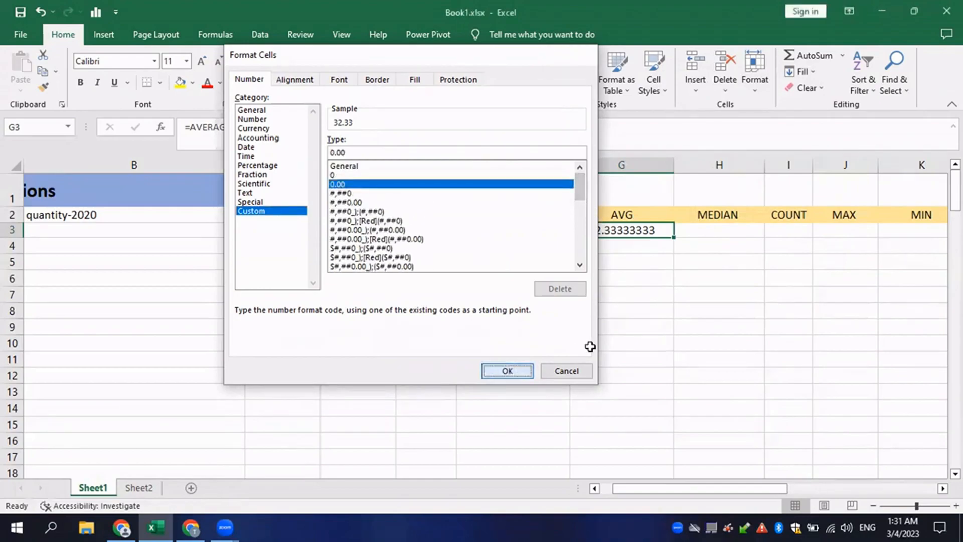
{"action": "left_click", "coordinate": [639, 264]}
{"action": "left_click", "coordinate": [631, 228]}
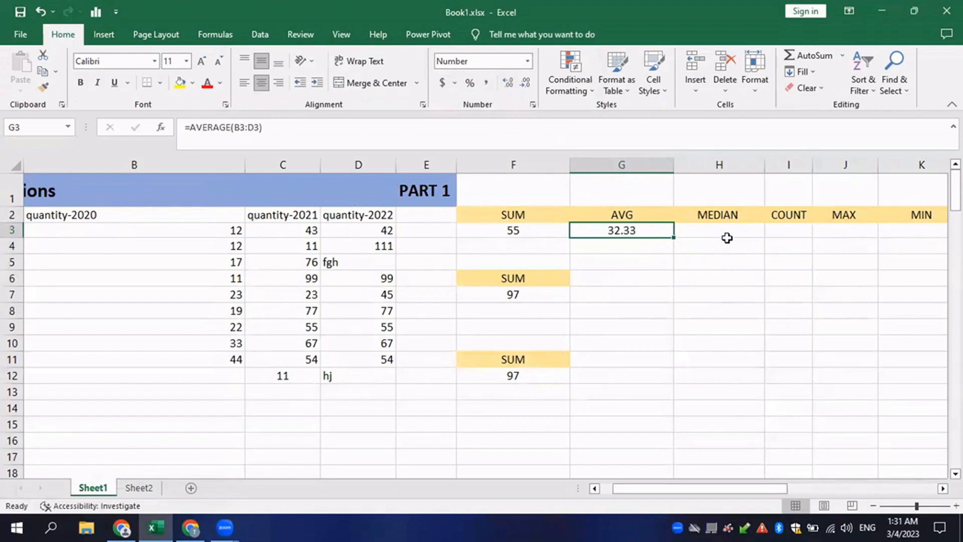
{"action": "mouse_move", "coordinate": [647, 488]}
{"action": "left_mouse_down"}
{"action": "mouse_move", "coordinate": [664, 490]}
{"action": "mouse_move", "coordinate": [641, 490]}
{"action": "mouse_move", "coordinate": [646, 481]}
{"action": "left_mouse_up"}
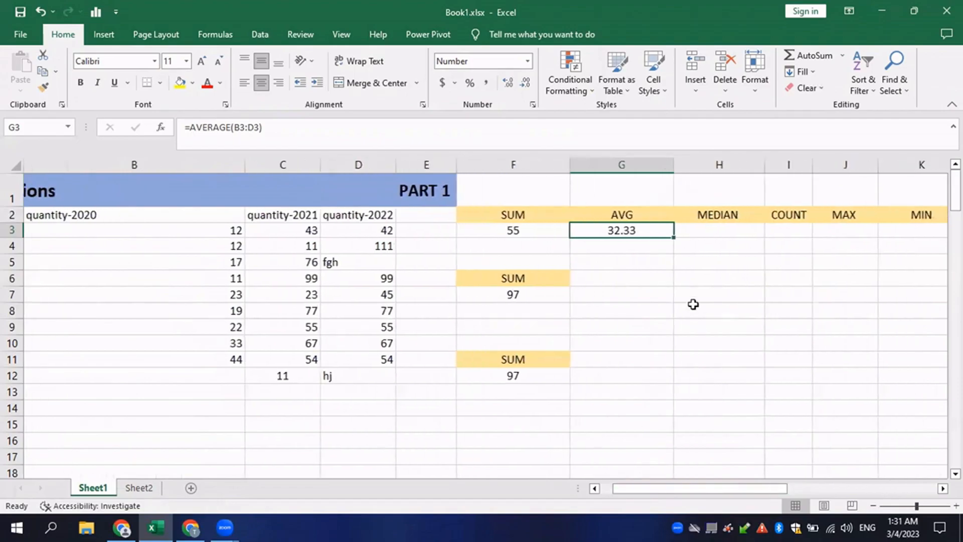
Step: Enter =MEDIAN(B3:B11) in H3 to find the median of the quantity-2020 values
{"action": "left_click", "coordinate": [701, 229]}
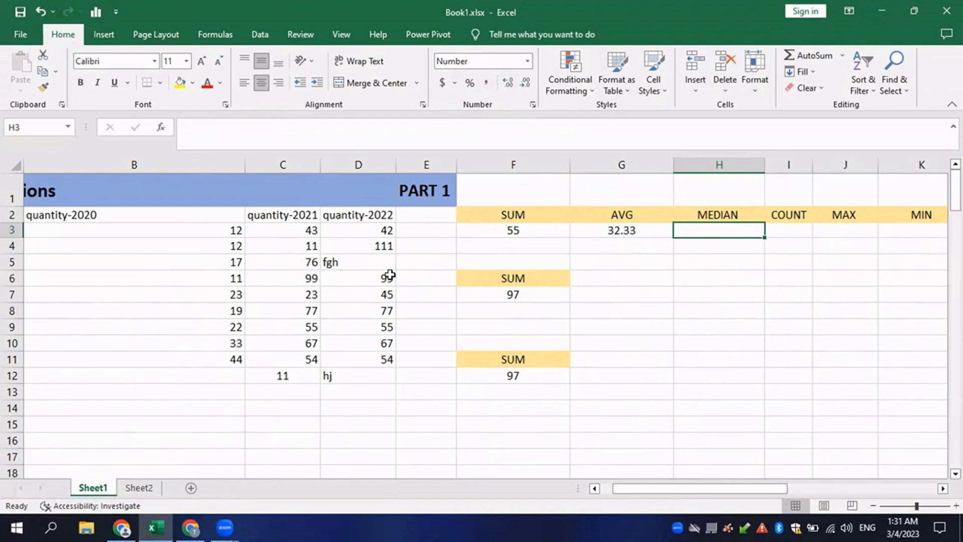
{"action": "left_click_drag", "start_coordinate": [251, 232], "coordinate": [362, 233]}
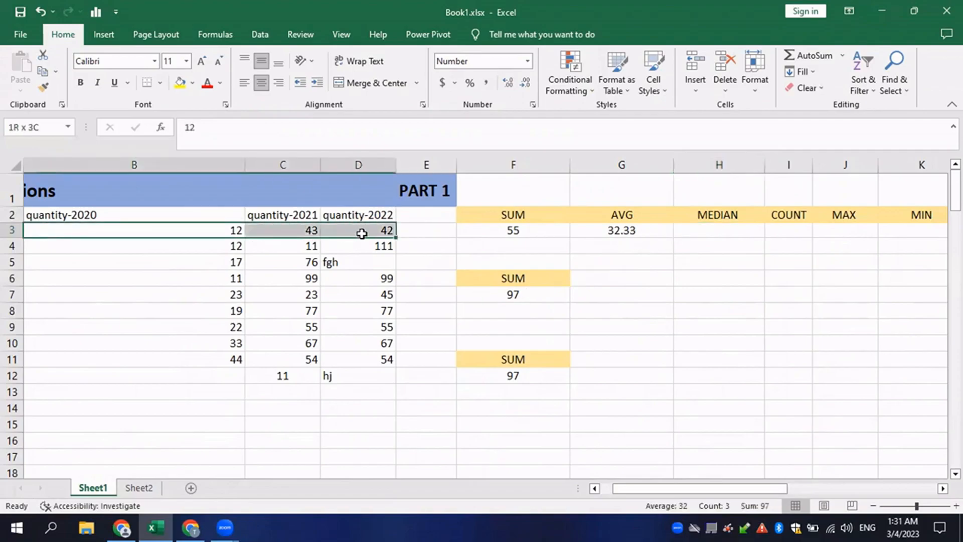
{"action": "left_click", "coordinate": [717, 239]}
{"action": "left_click_drag", "start_coordinate": [226, 230], "coordinate": [362, 234]}
{"action": "left_click", "coordinate": [695, 230]}
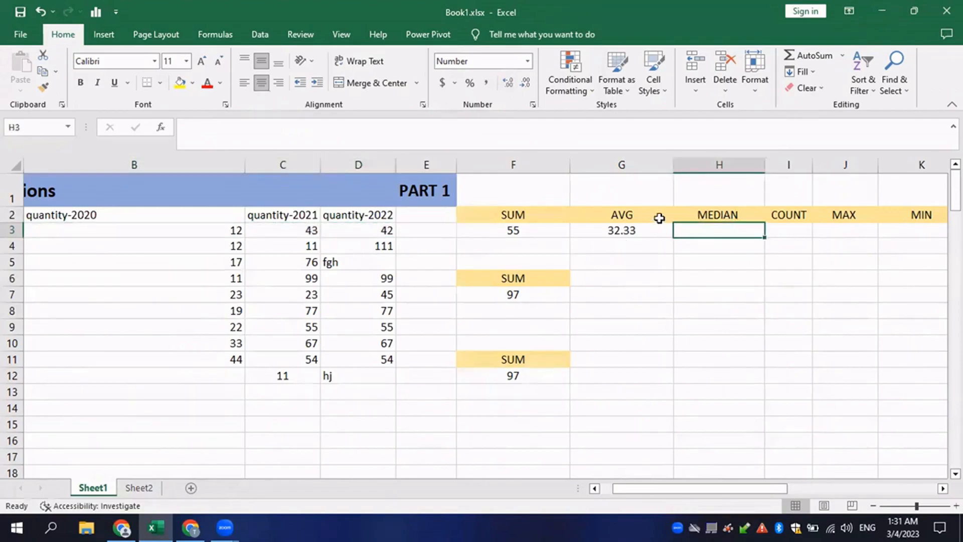
{"action": "type", "text": "=MEDI"}
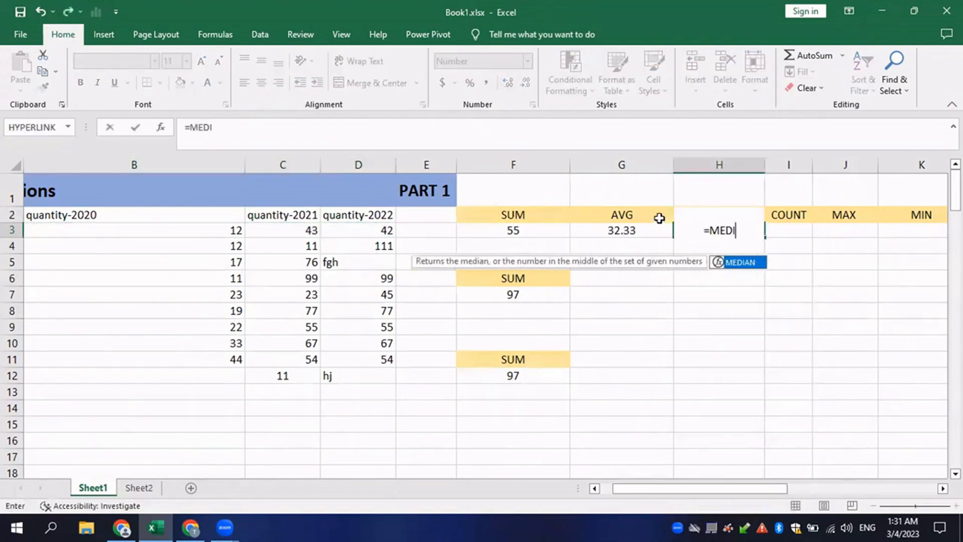
{"action": "type", "text": "AN("}
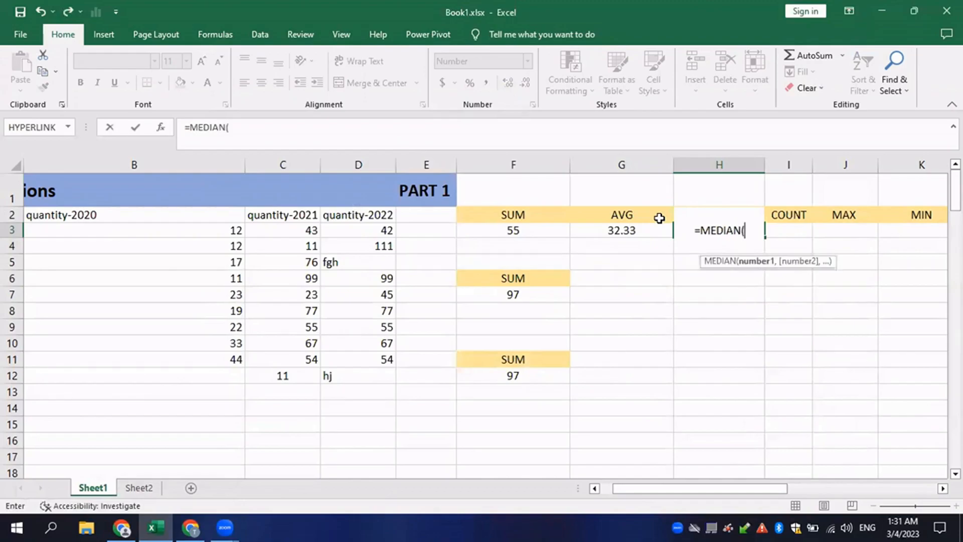
{"action": "left_click_drag", "start_coordinate": [228, 230], "coordinate": [226, 354]}
{"action": "type", "text": ")"}
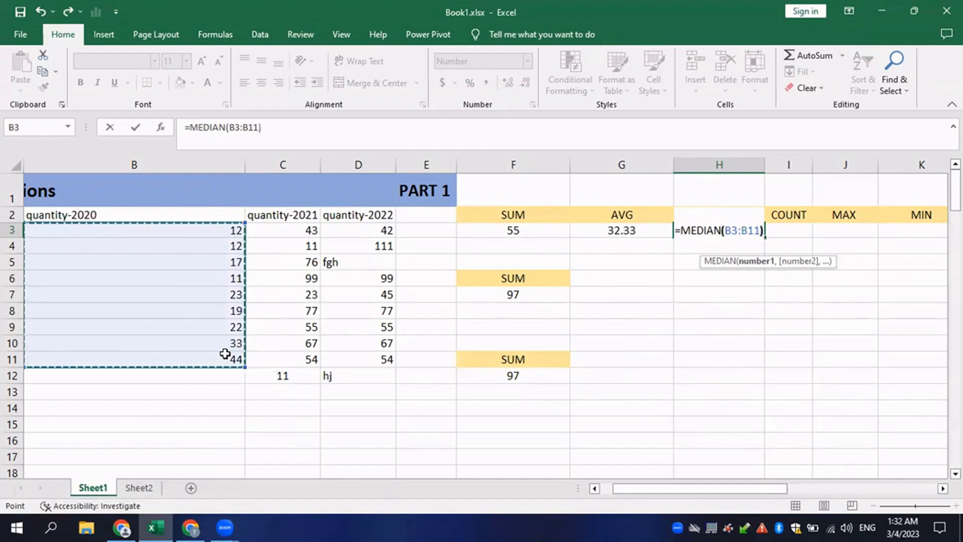
{"action": "key", "text": "Return"}
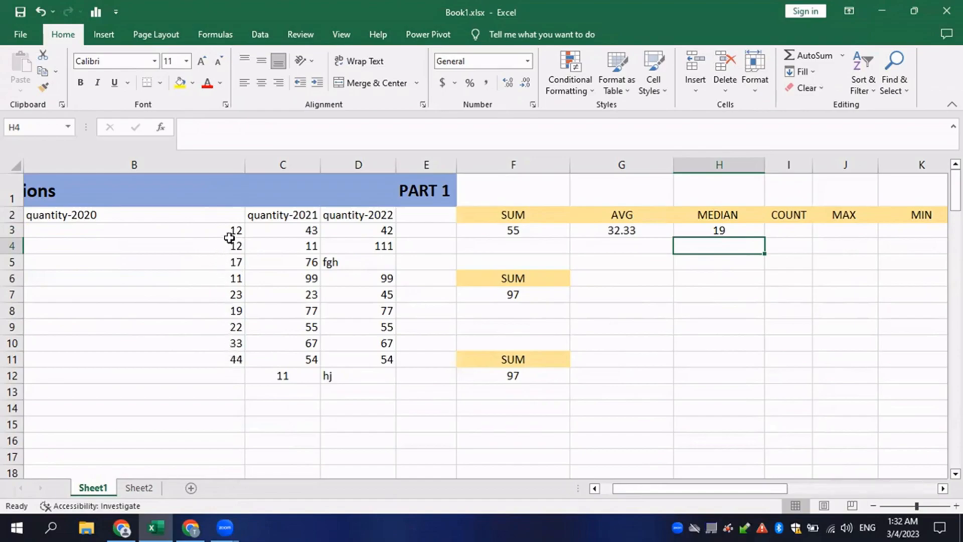
Step: Review the quantity-2020 values in B3:B11 against the median formula in H3
{"action": "left_click_drag", "start_coordinate": [213, 230], "coordinate": [223, 360]}
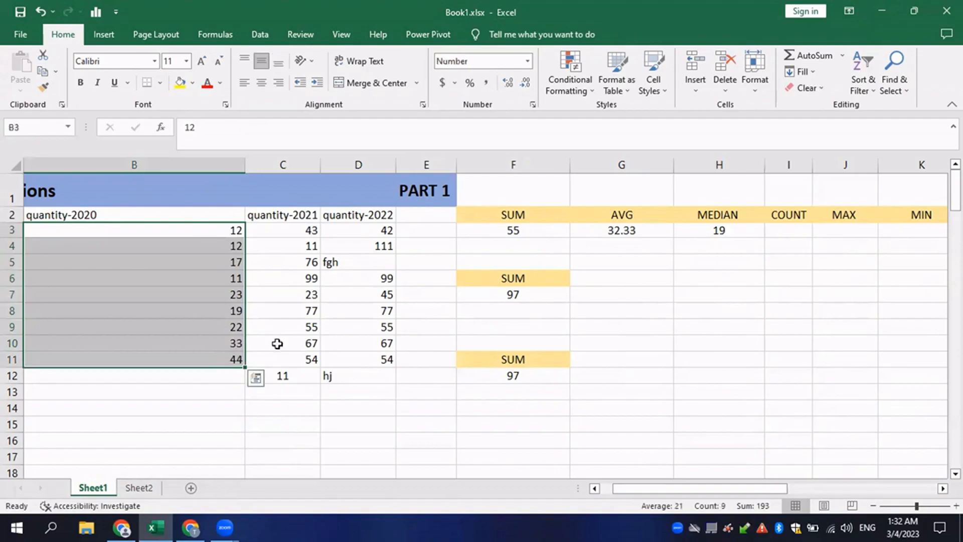
{"action": "left_click", "coordinate": [729, 232]}
{"action": "mouse_move", "coordinate": [660, 490]}
{"action": "left_mouse_down"}
{"action": "mouse_move", "coordinate": [673, 494]}
{"action": "mouse_move", "coordinate": [660, 489]}
{"action": "left_mouse_up"}
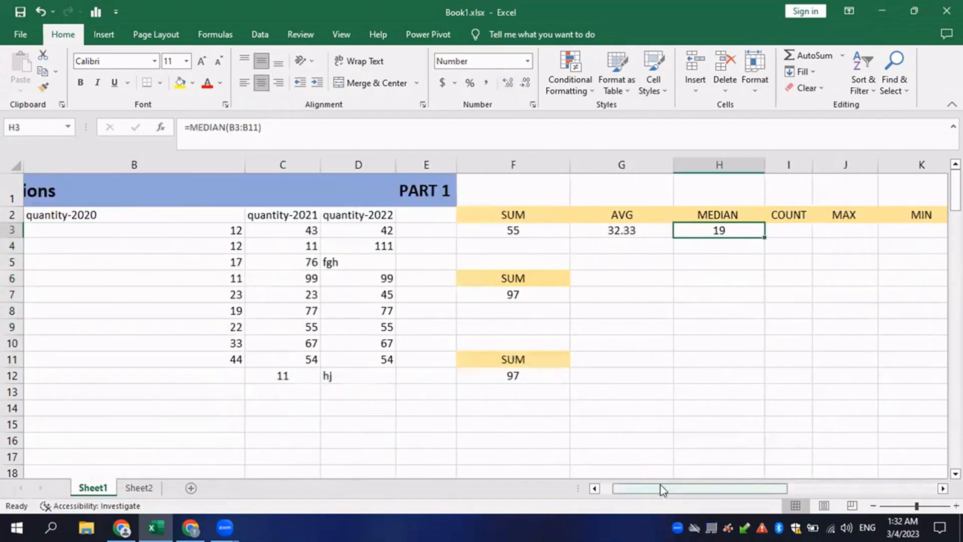
Step: Enter =COUNT(D3:D12) in I3 to count the numeric entries in the quantity-2022 column
{"action": "left_click", "coordinate": [809, 227]}
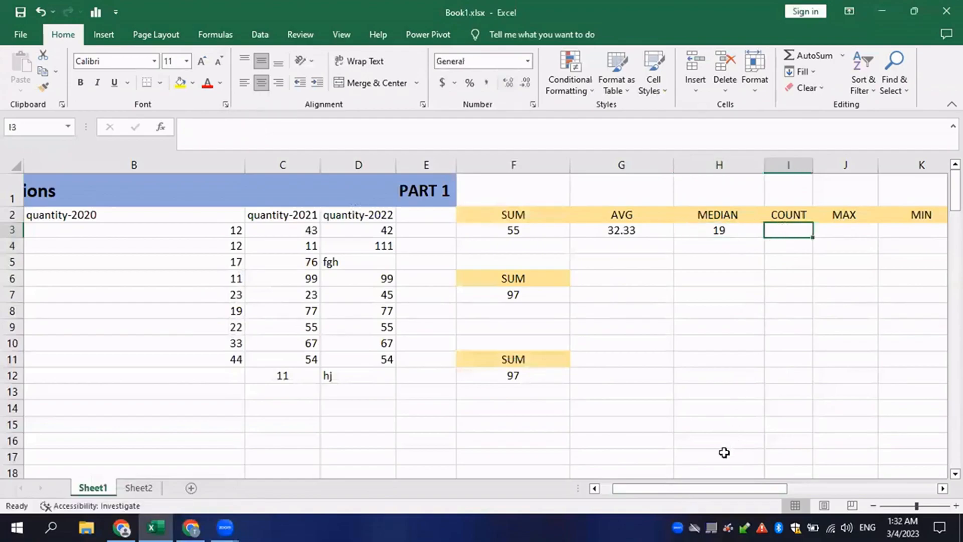
{"action": "left_click_drag", "start_coordinate": [698, 497], "coordinate": [708, 497]}
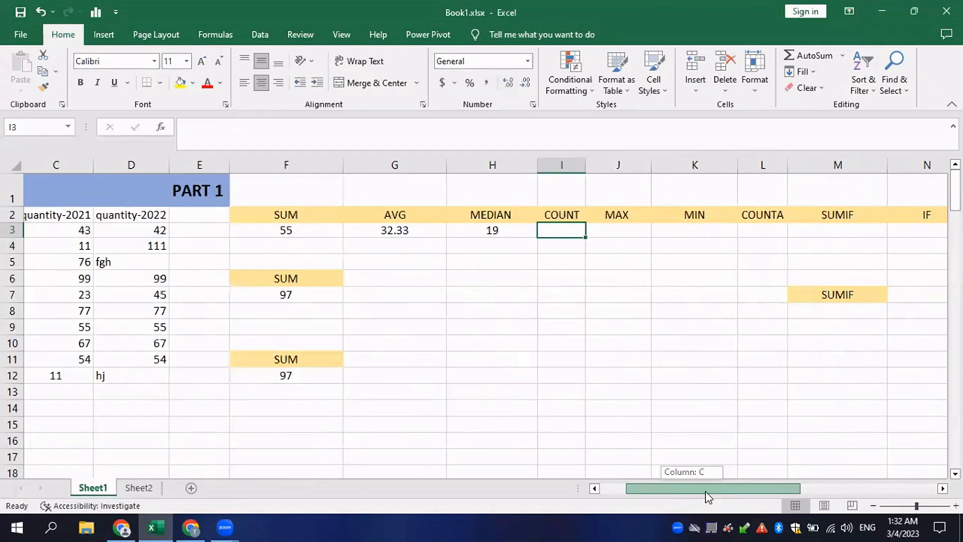
{"action": "left_click_drag", "start_coordinate": [708, 497], "coordinate": [705, 498]}
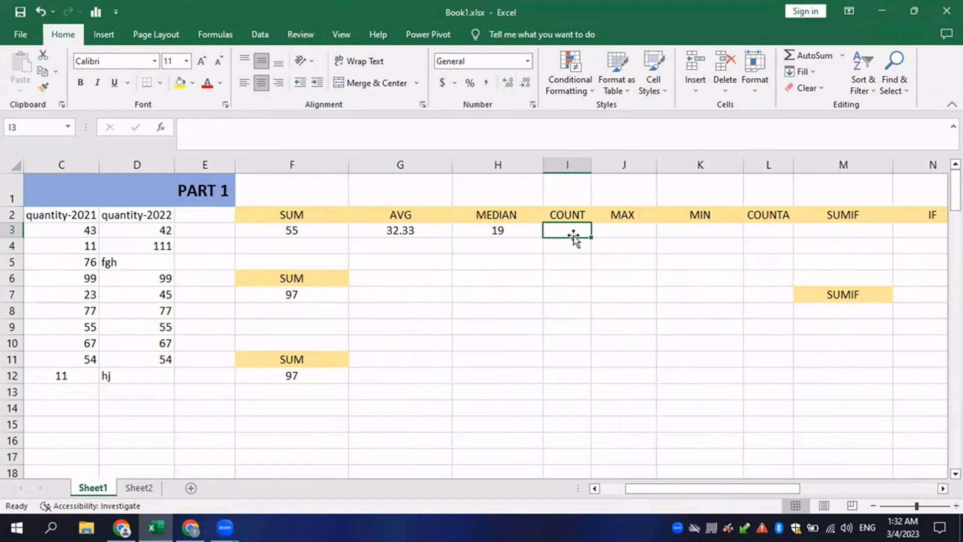
{"action": "type", "text": "="}
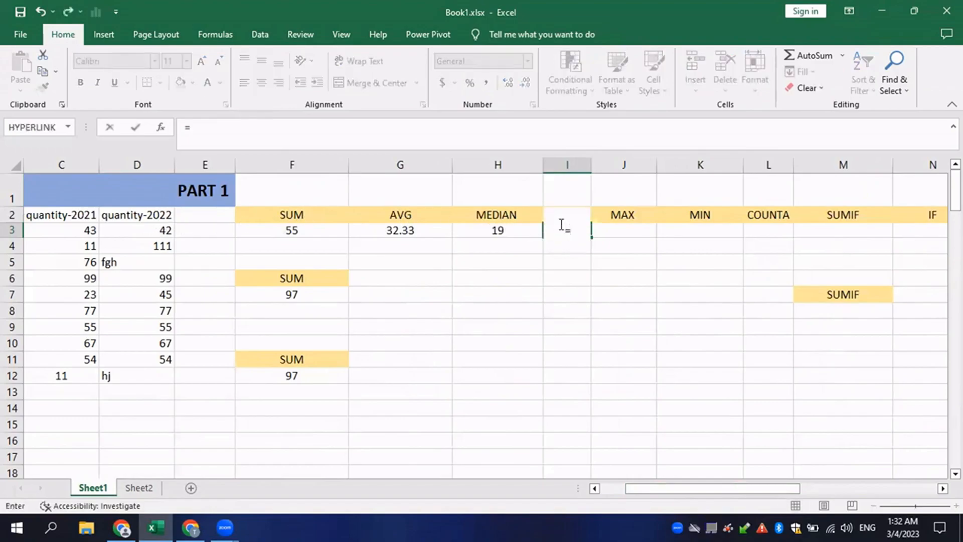
{"action": "type", "text": "COUNT("}
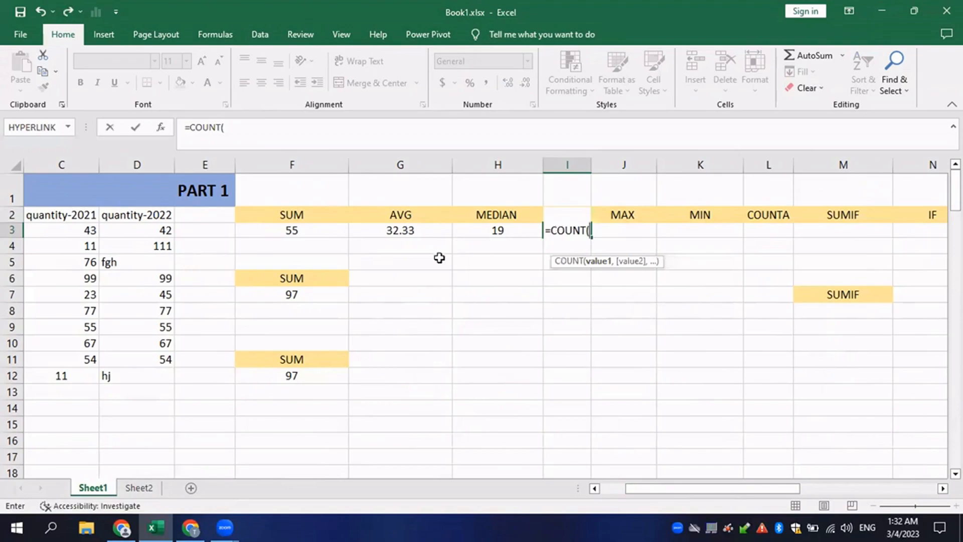
{"action": "left_click_drag", "start_coordinate": [139, 229], "coordinate": [149, 372]}
{"action": "type", "text": ")"}
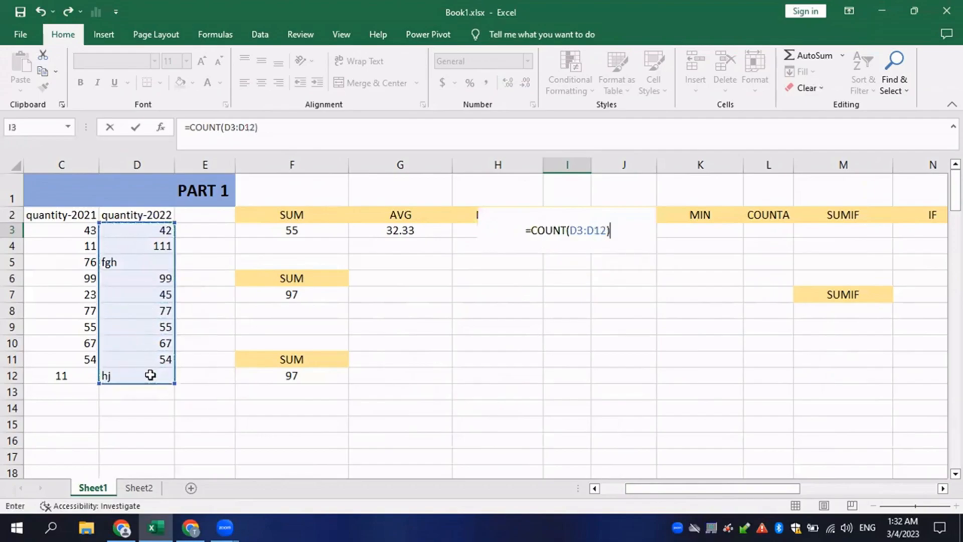
{"action": "key", "text": "Return"}
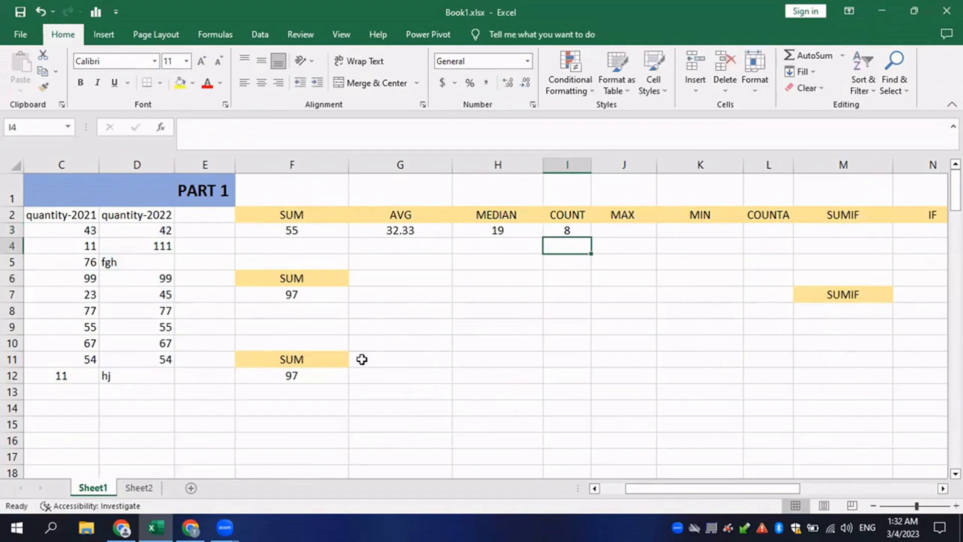
Step: Examine the quantity-2022 entries in D3:D12 against the COUNT formula in I3, including the text cells D5 and D12
{"action": "scroll", "coordinate": [521, 404], "scroll_direction": "down", "scroll_amount": 1}
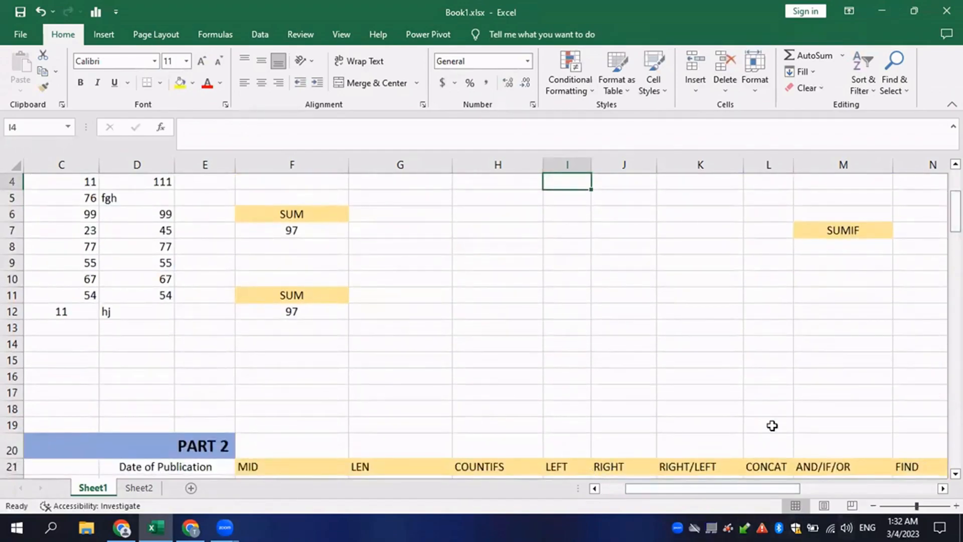
{"action": "scroll", "coordinate": [190, 331], "scroll_direction": "up", "scroll_amount": 1}
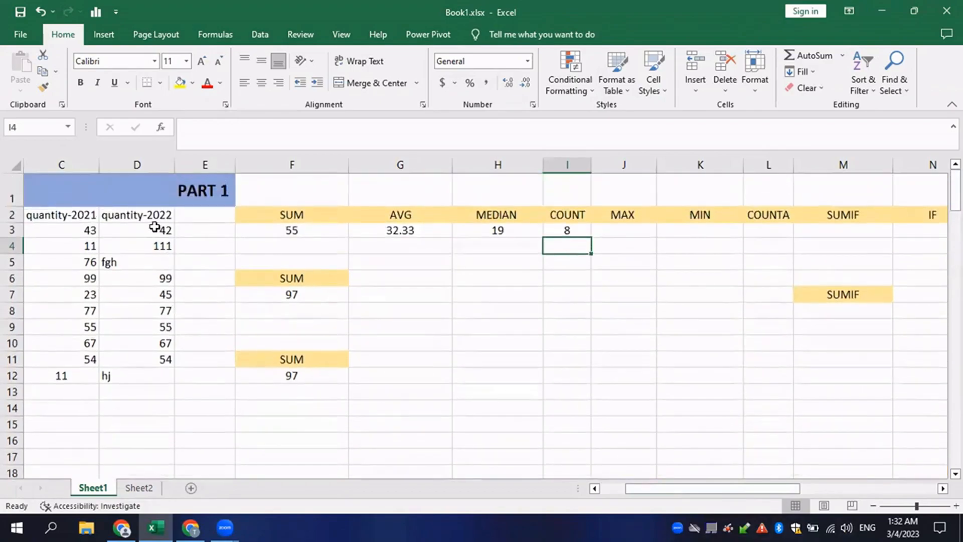
{"action": "left_click_drag", "start_coordinate": [142, 228], "coordinate": [157, 374]}
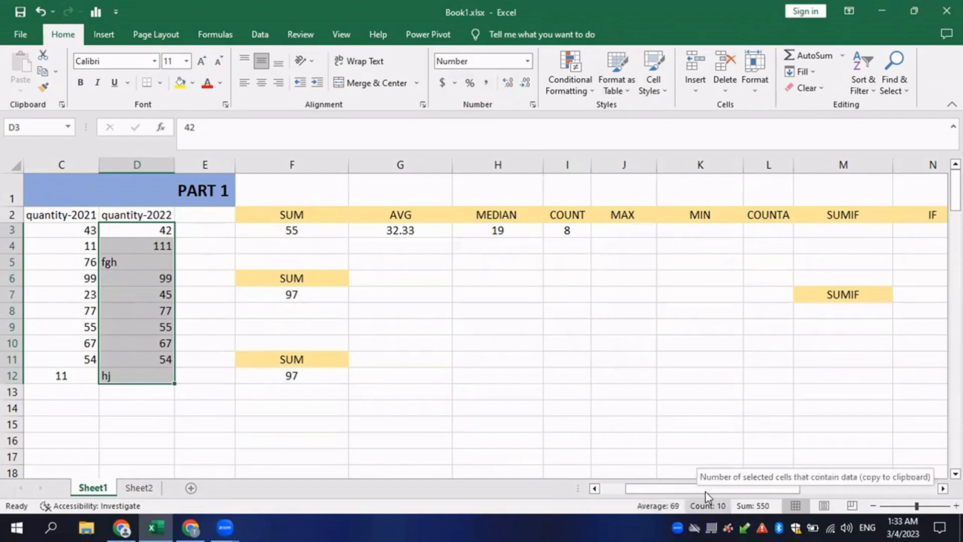
{"action": "left_click", "coordinate": [569, 232]}
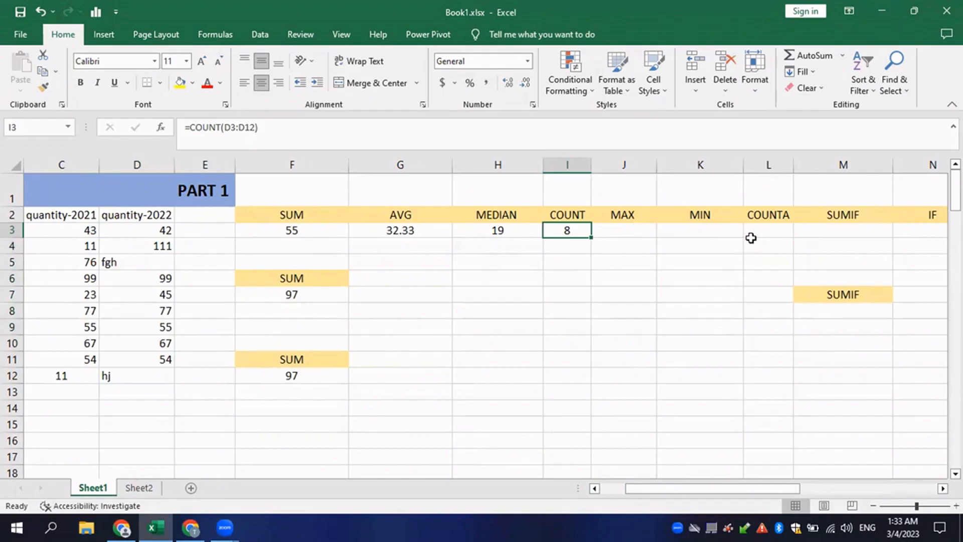
{"action": "left_click", "coordinate": [572, 262]}
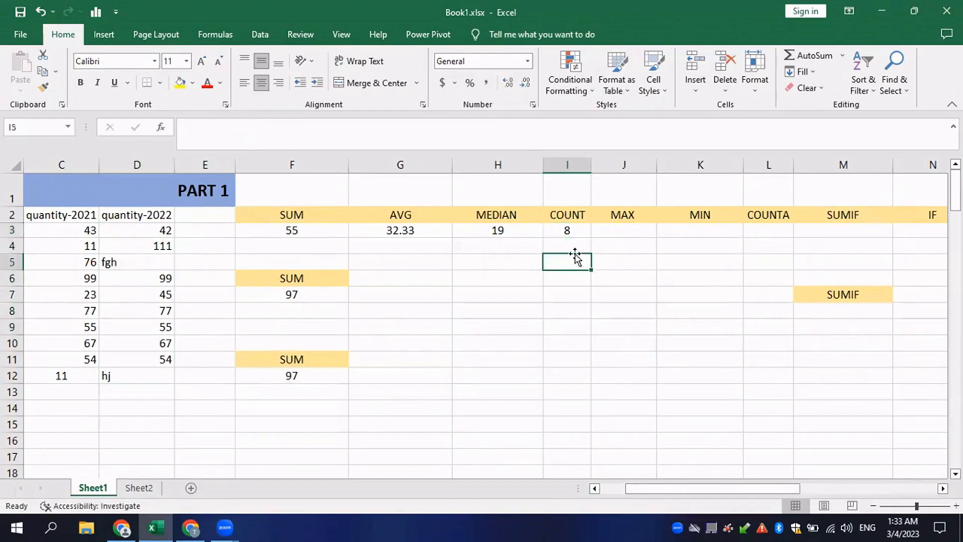
{"action": "left_click", "coordinate": [572, 230]}
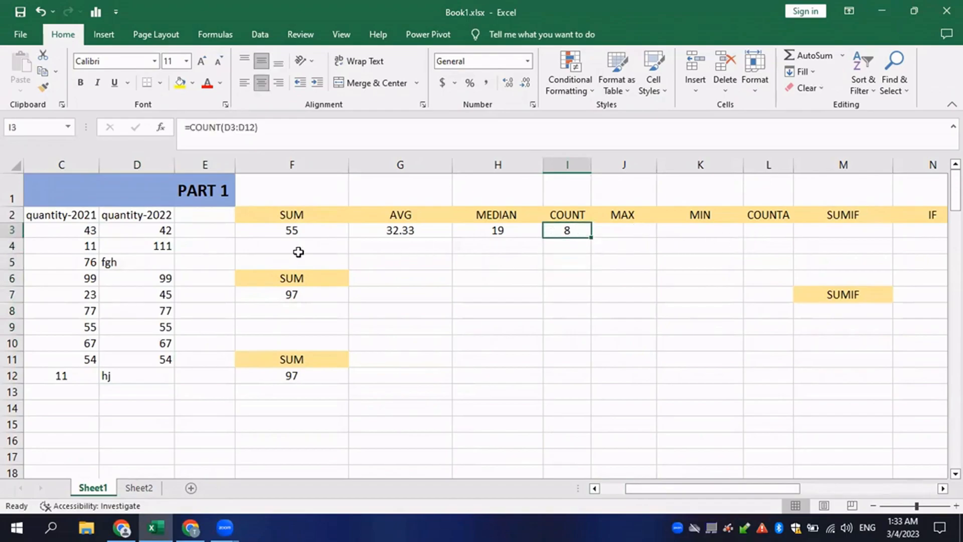
{"action": "left_click", "coordinate": [164, 233]}
{"action": "left_click_drag", "start_coordinate": [161, 250], "coordinate": [161, 230]}
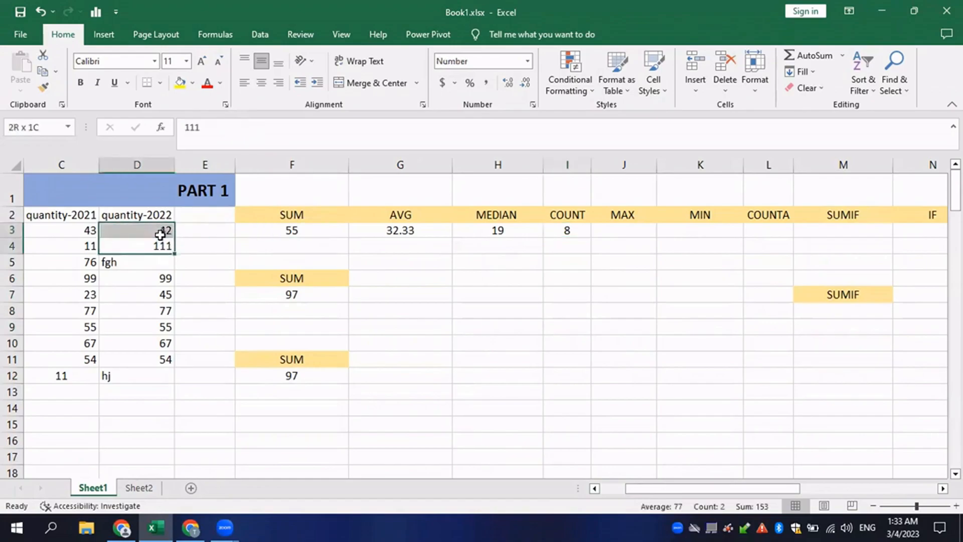
{"action": "left_click", "coordinate": [140, 263]}
{"action": "left_click", "coordinate": [133, 377]}
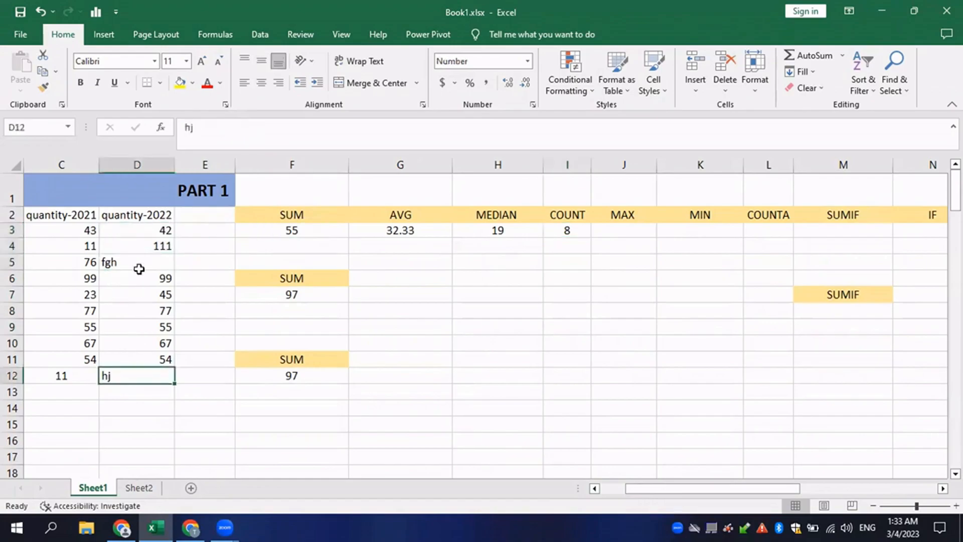
Step: Enter =COUNTA(D3:D12) in L3 to count all non-empty entries in the quantity-2022 column
{"action": "left_click", "coordinate": [760, 228]}
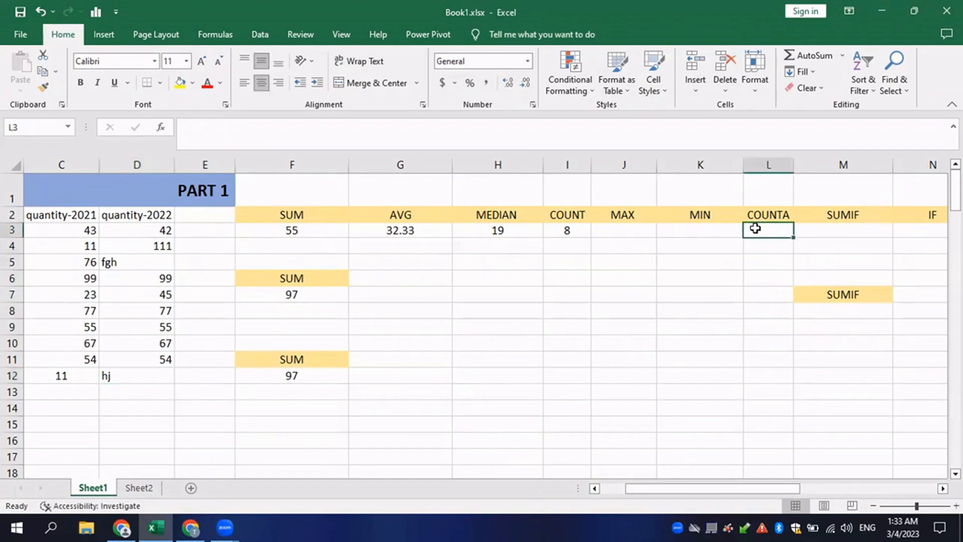
{"action": "type", "text": "="}
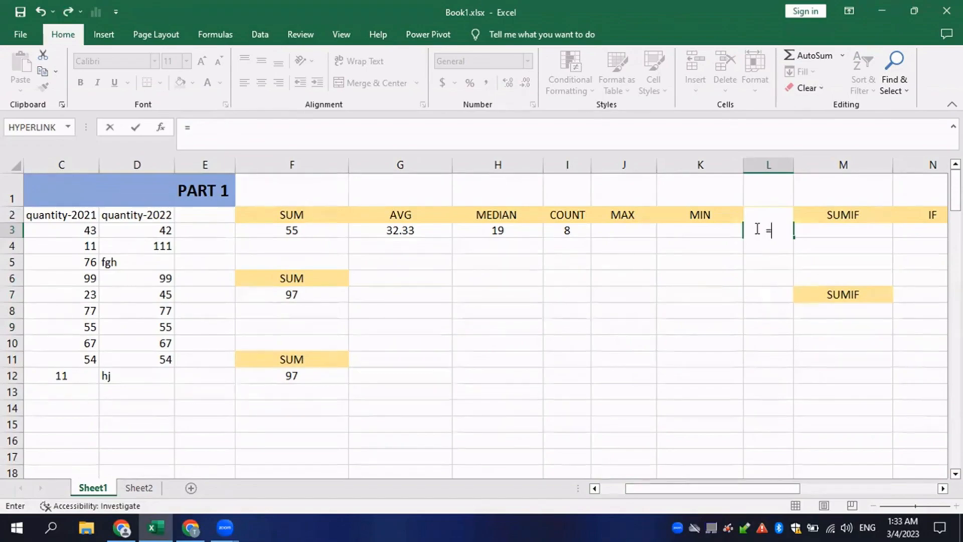
{"action": "type", "text": "COUNTA"}
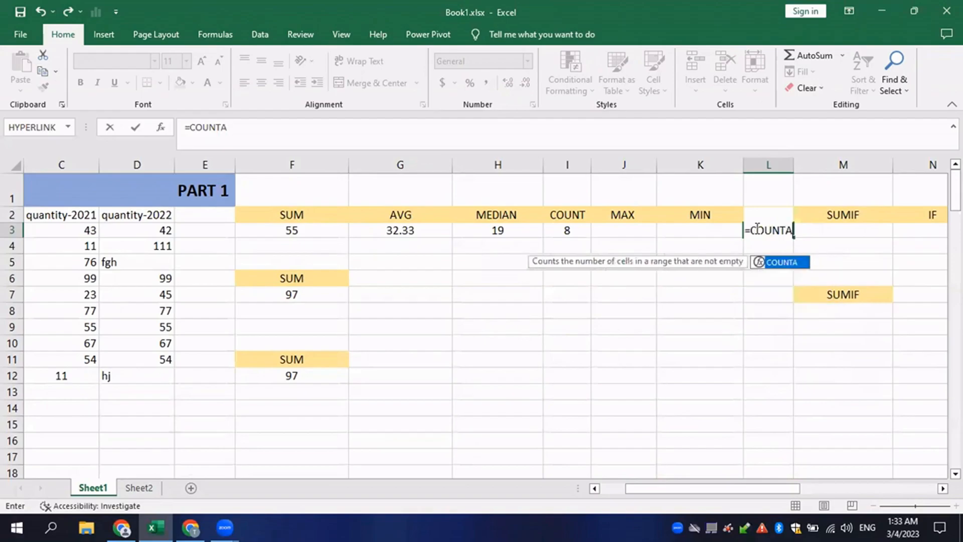
{"action": "type", "text": "("}
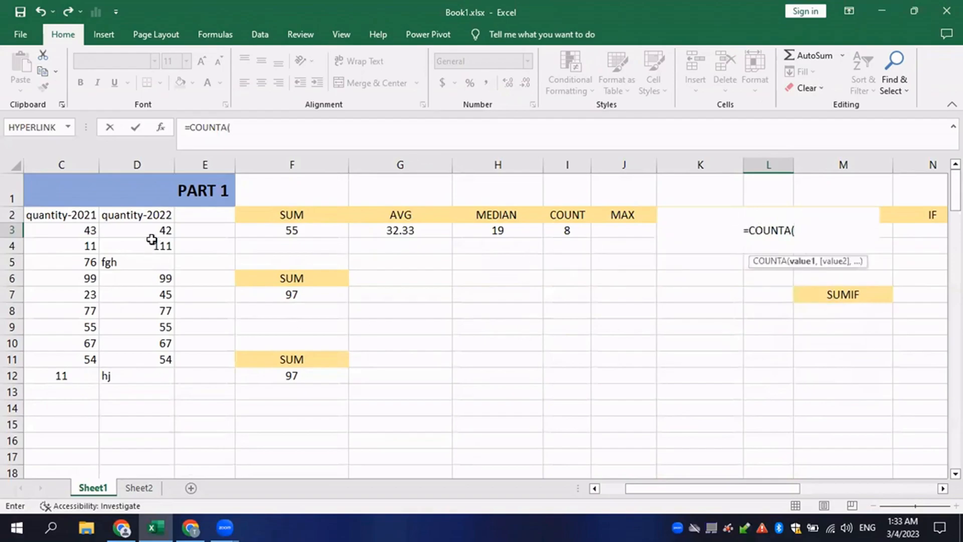
{"action": "left_click", "coordinate": [150, 221]}
{"action": "left_click_drag", "start_coordinate": [146, 230], "coordinate": [146, 378]}
{"action": "type", "text": ")"}
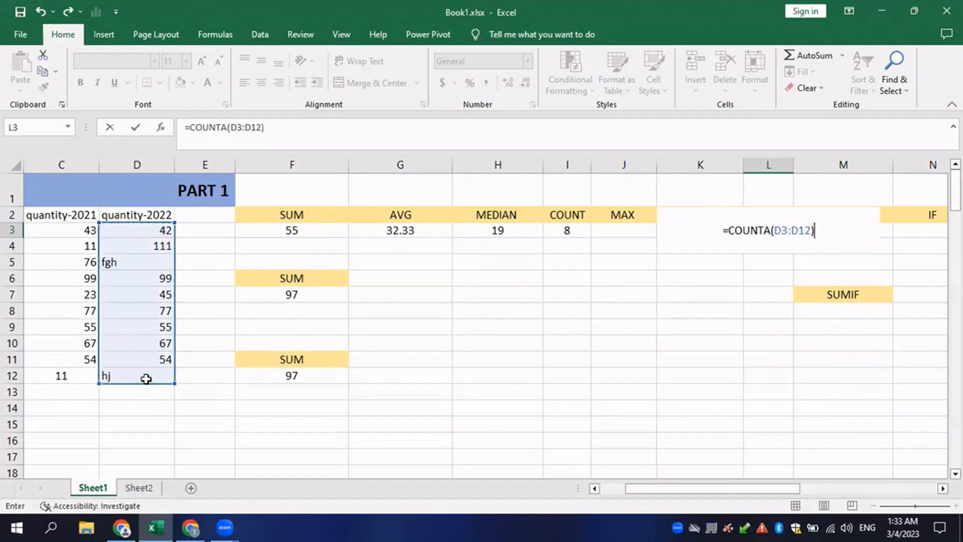
{"action": "key", "text": "Return"}
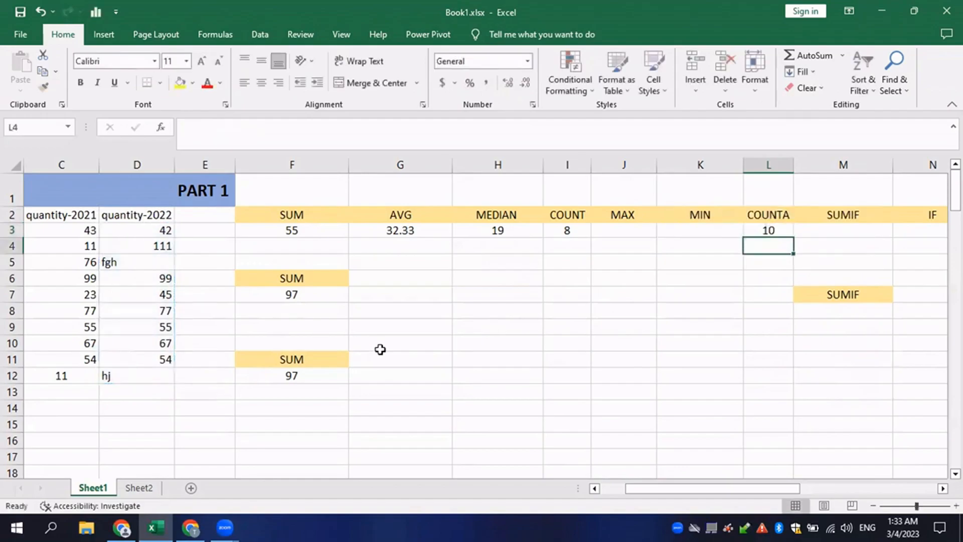
Step: Review the quantity-2022 entries in D3:D12 against the COUNTA formula in L3
{"action": "left_click", "coordinate": [768, 231]}
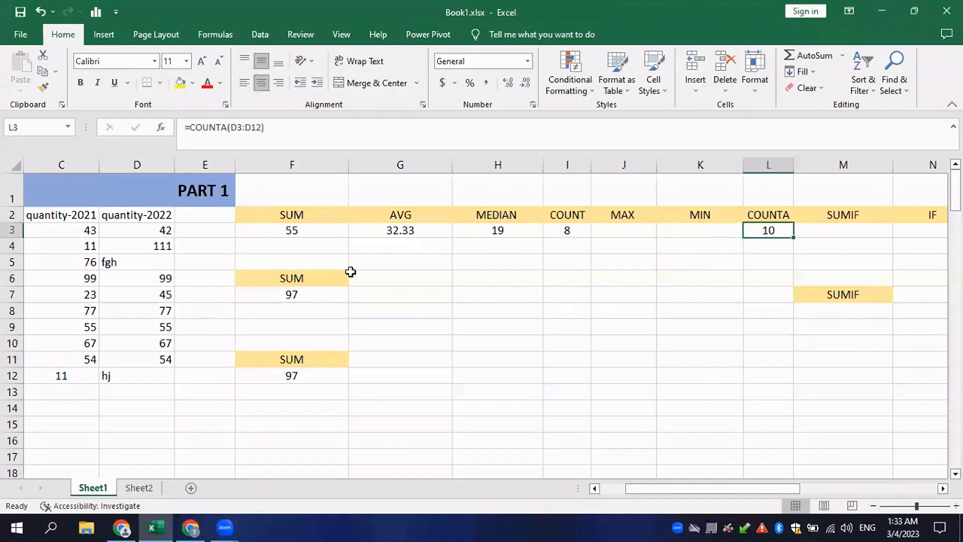
{"action": "left_click_drag", "start_coordinate": [160, 226], "coordinate": [151, 377]}
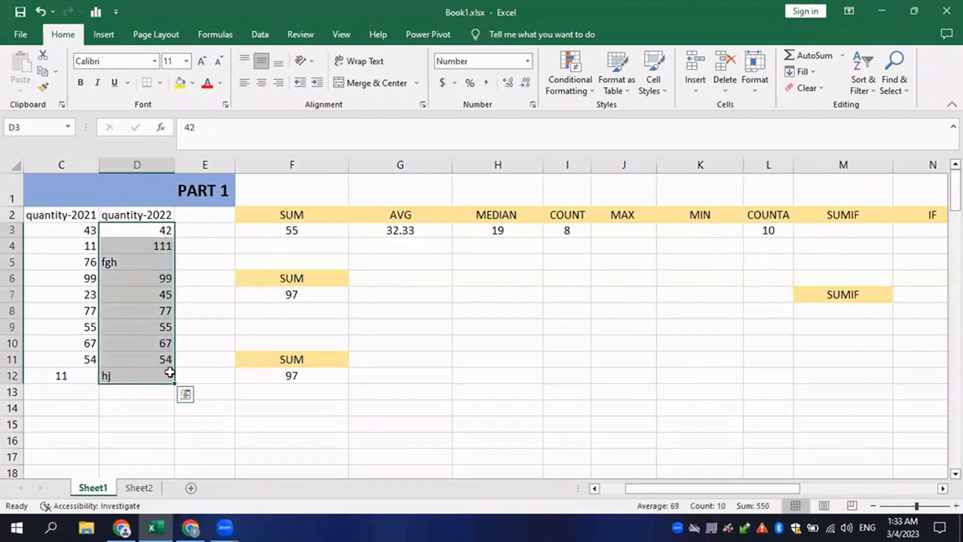
{"action": "left_click", "coordinate": [754, 261]}
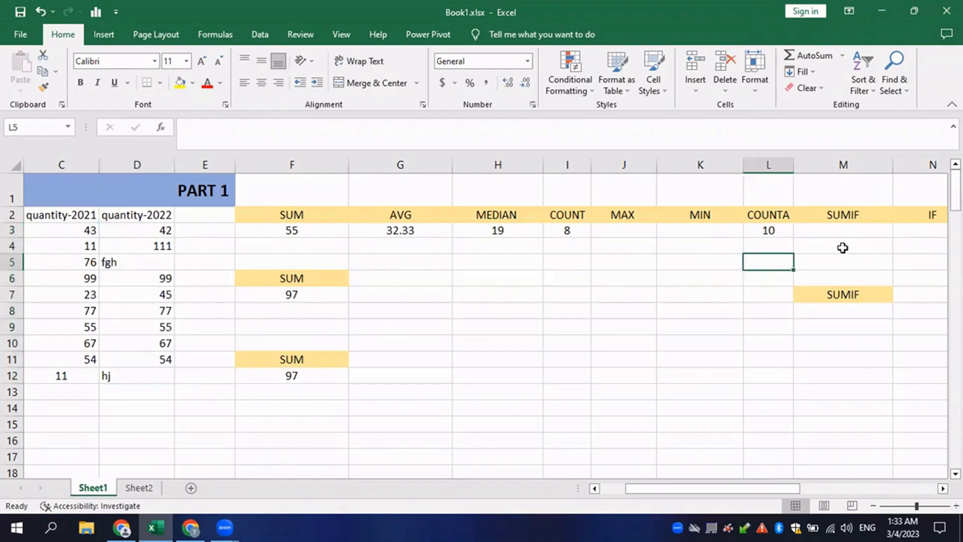
Step: Enter =MAX(D6:D11) in J3 to find the largest of those quantity-2022 values, and check it against the range
{"action": "left_click", "coordinate": [843, 247]}
{"action": "left_click_drag", "start_coordinate": [691, 489], "coordinate": [711, 489]}
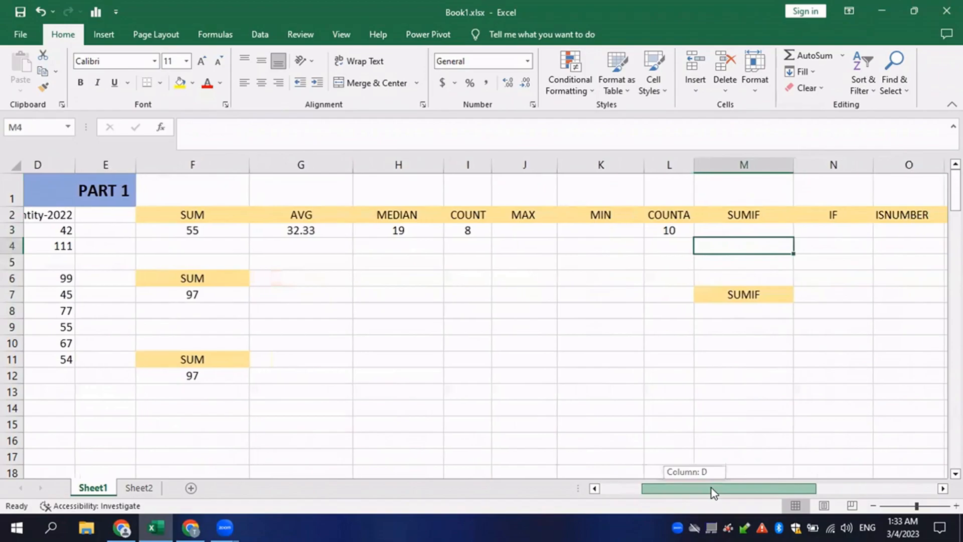
{"action": "left_click", "coordinate": [542, 216]}
{"action": "left_click", "coordinate": [544, 227]}
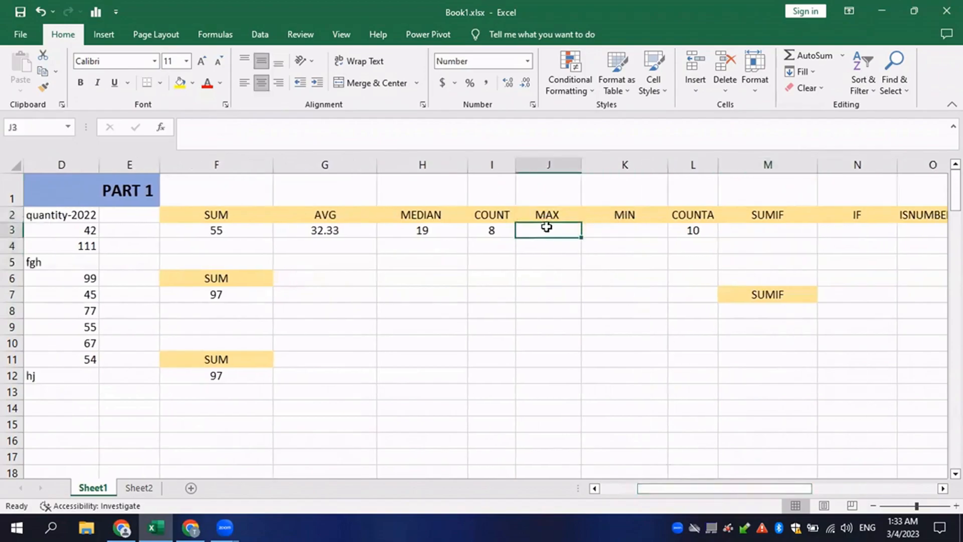
{"action": "type", "text": "=MAX("}
{"action": "left_click_drag", "start_coordinate": [91, 279], "coordinate": [88, 359]}
{"action": "type", "text": ")"}
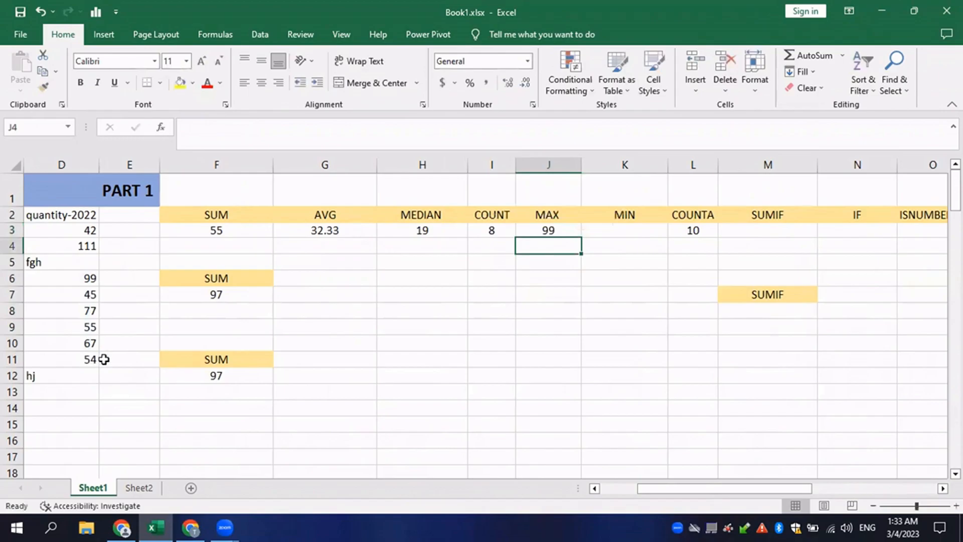
{"action": "left_click_drag", "start_coordinate": [67, 276], "coordinate": [58, 361]}
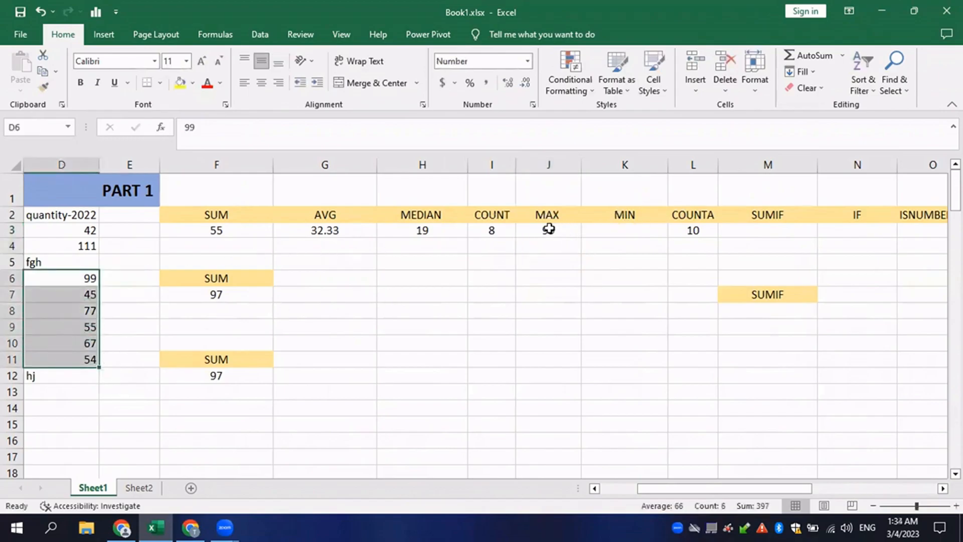
Step: Copy the MAX formula text from J3 into K3 under the MIN heading, leaving J3 as it is
{"action": "double_click", "coordinate": [551, 230]}
{"action": "left_click_drag", "start_coordinate": [587, 228], "coordinate": [499, 228]}
{"action": "key", "text": "ctrl+c"}
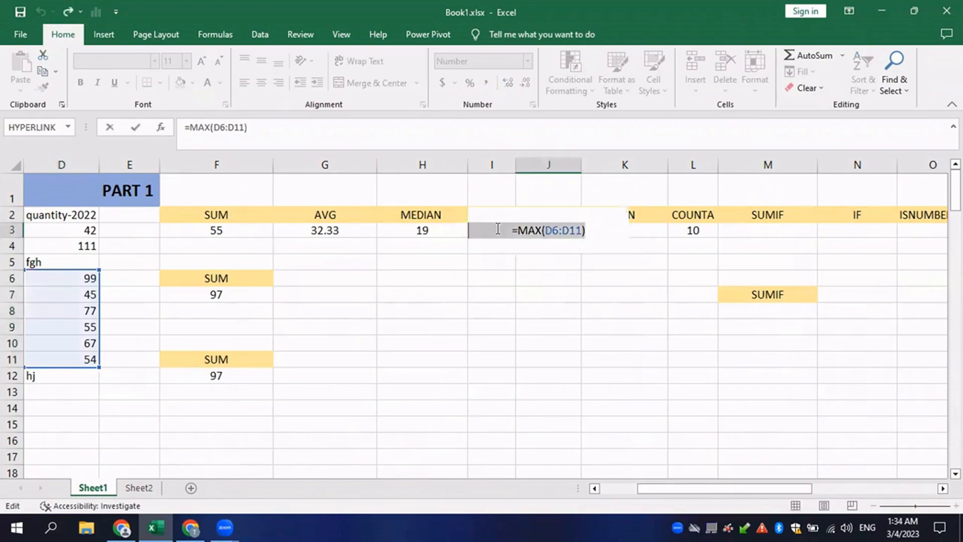
{"action": "key", "text": "Escape"}
{"action": "left_click", "coordinate": [625, 232]}
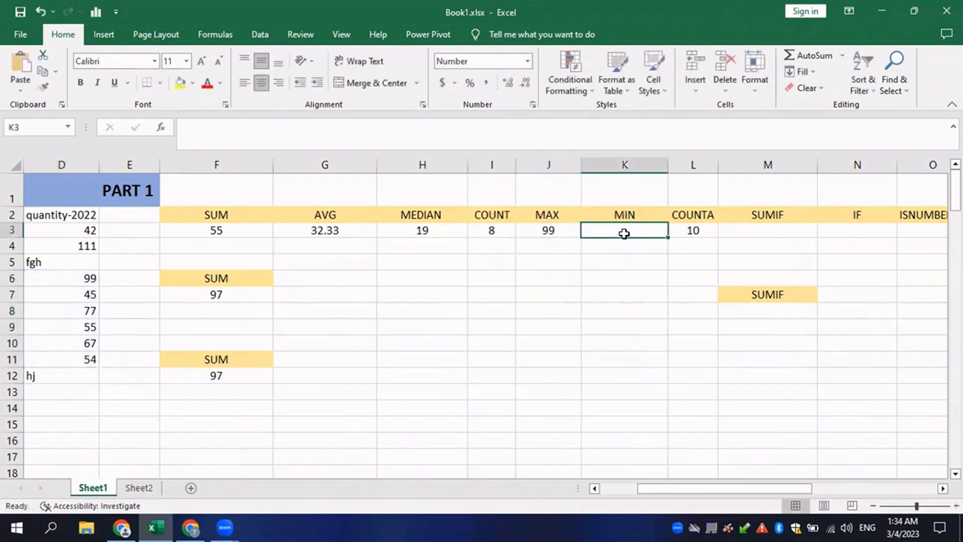
{"action": "double_click", "coordinate": [625, 232]}
{"action": "key", "text": "ctrl+v"}
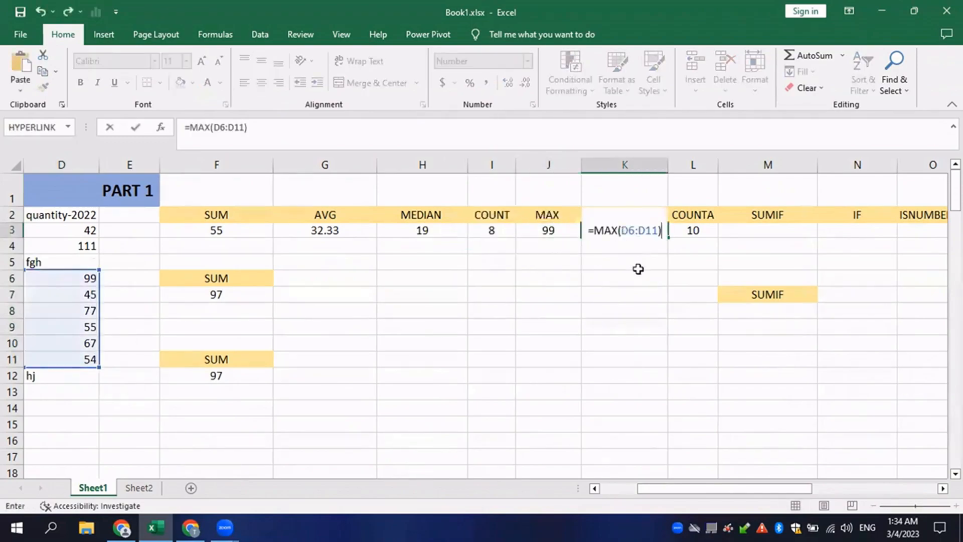
Step: Change the formula in K3 to =MIN(D6:D11) and check it against the values in D6:D11
{"action": "left_click", "coordinate": [617, 229]}
{"action": "key", "text": "BackSpace"}
{"action": "key", "text": "BackSpace"}
{"action": "type", "text": "IN"}
{"action": "key", "text": "Return"}
{"action": "left_click_drag", "start_coordinate": [65, 281], "coordinate": [88, 355]}
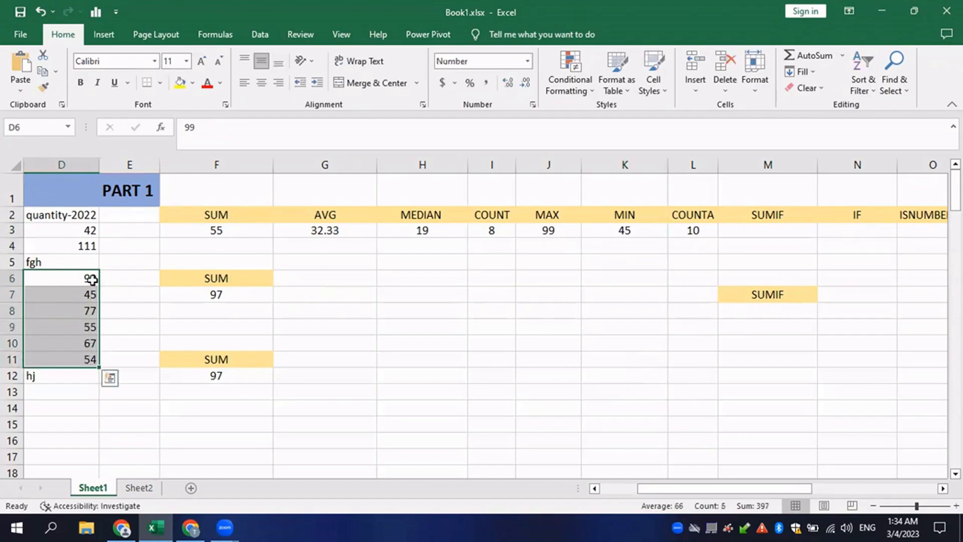
{"action": "left_click", "coordinate": [679, 258]}
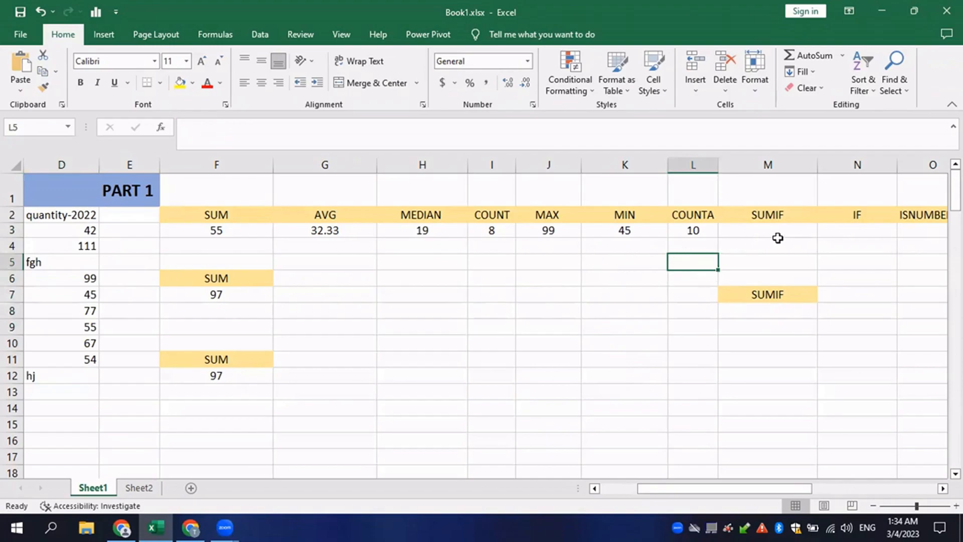
{"action": "left_click_drag", "start_coordinate": [781, 227], "coordinate": [845, 232]}
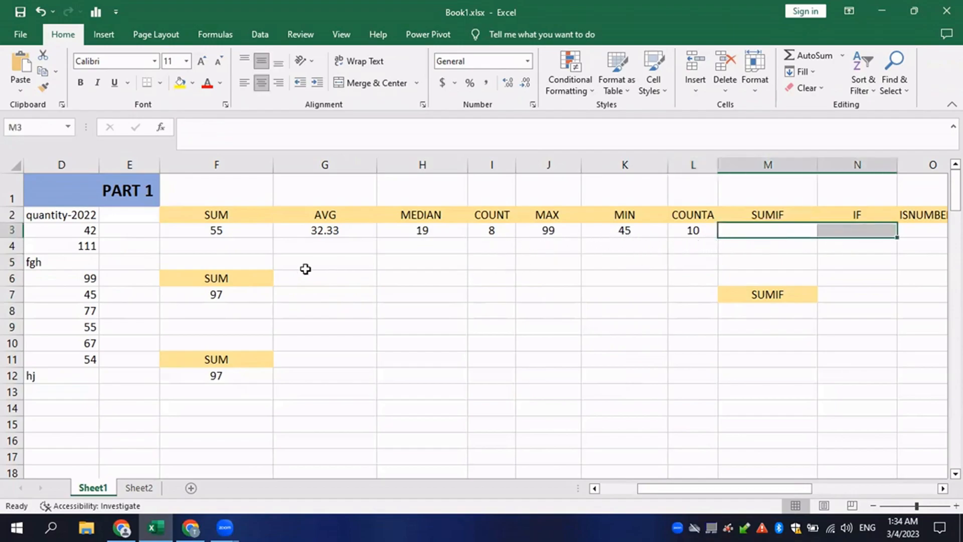
{"action": "left_click", "coordinate": [308, 269]}
{"action": "left_click_drag", "start_coordinate": [352, 266], "coordinate": [798, 276]}
{"action": "left_click", "coordinate": [635, 324]}
{"action": "left_click", "coordinate": [578, 243]}
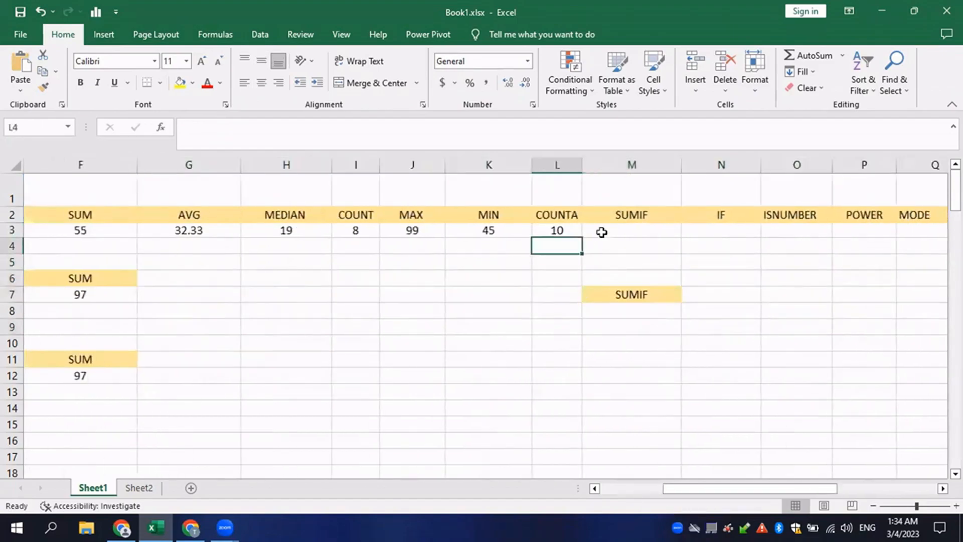
{"action": "left_click_drag", "start_coordinate": [421, 238], "coordinate": [546, 242]}
{"action": "left_click", "coordinate": [422, 290]}
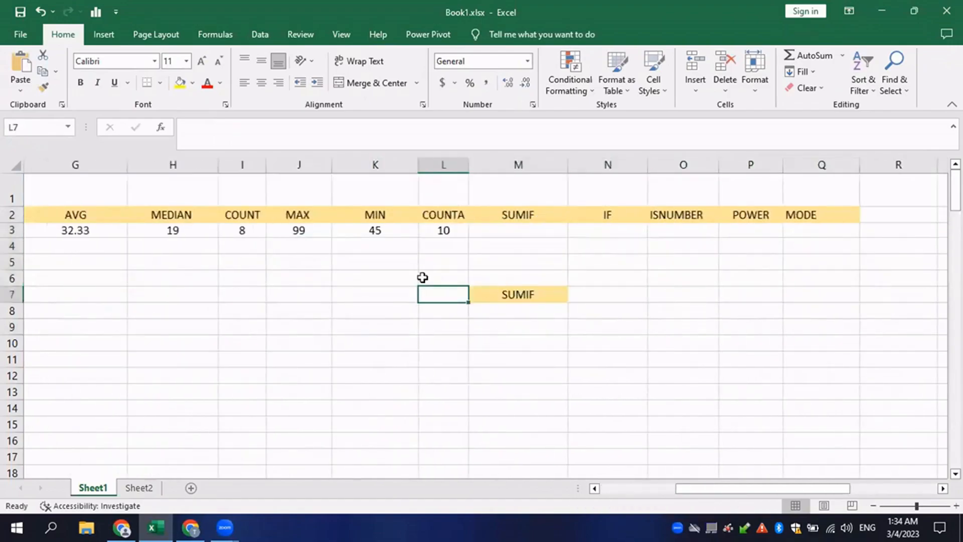
{"action": "left_click_drag", "start_coordinate": [375, 256], "coordinate": [4, 251]}
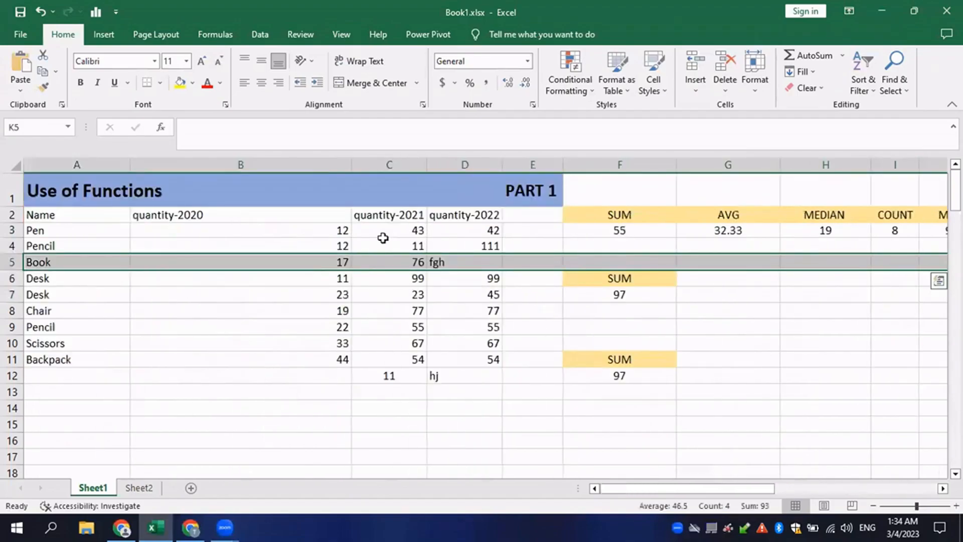
Step: Hide columns F through L so the SUMIF column sits beside the source table
{"action": "left_click", "coordinate": [801, 327]}
{"action": "mouse_move", "coordinate": [622, 164]}
{"action": "left_mouse_down"}
{"action": "mouse_move", "coordinate": [943, 165]}
{"action": "mouse_move", "coordinate": [608, 164]}
{"action": "mouse_move", "coordinate": [617, 167]}
{"action": "left_mouse_up"}
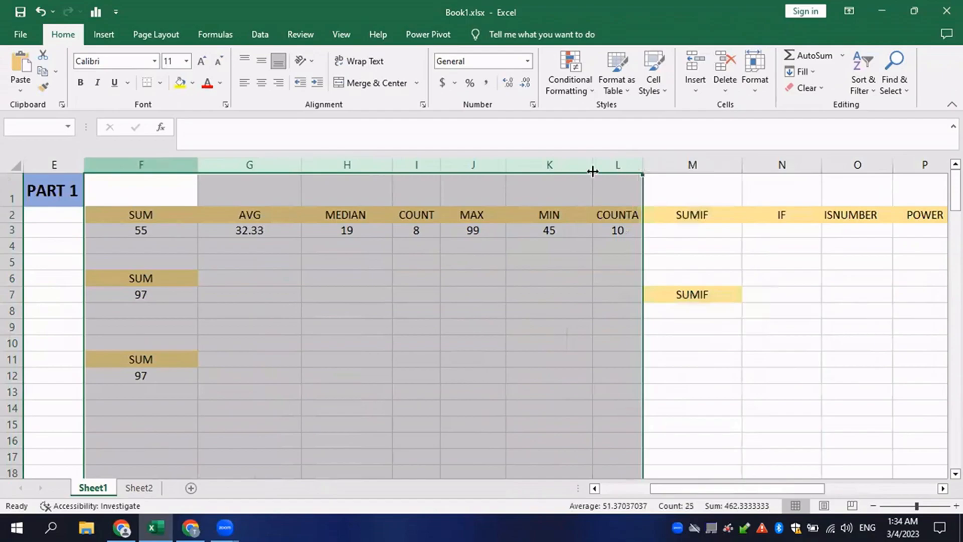
{"action": "right_click", "coordinate": [479, 169]}
{"action": "left_click", "coordinate": [520, 382]}
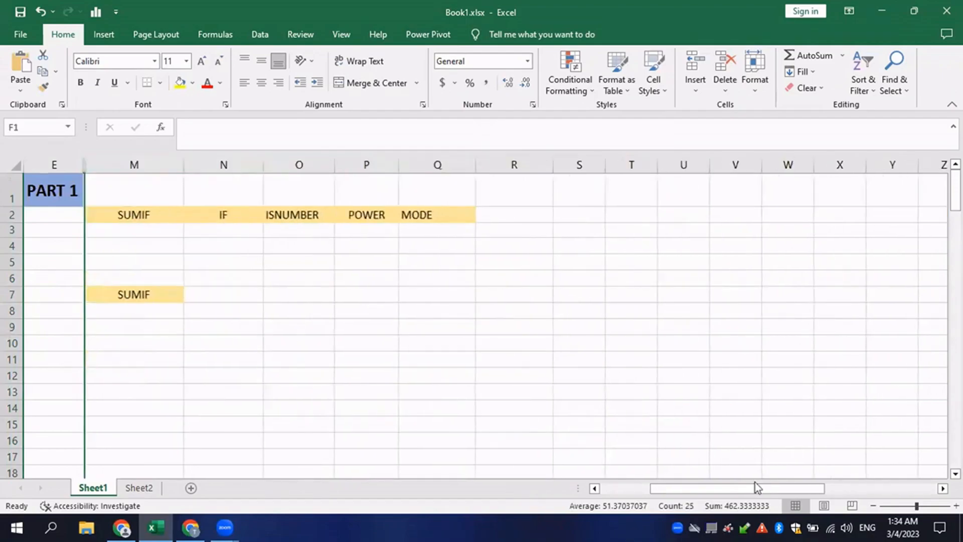
{"action": "left_click_drag", "start_coordinate": [755, 485], "coordinate": [700, 485]}
{"action": "left_click", "coordinate": [605, 239]}
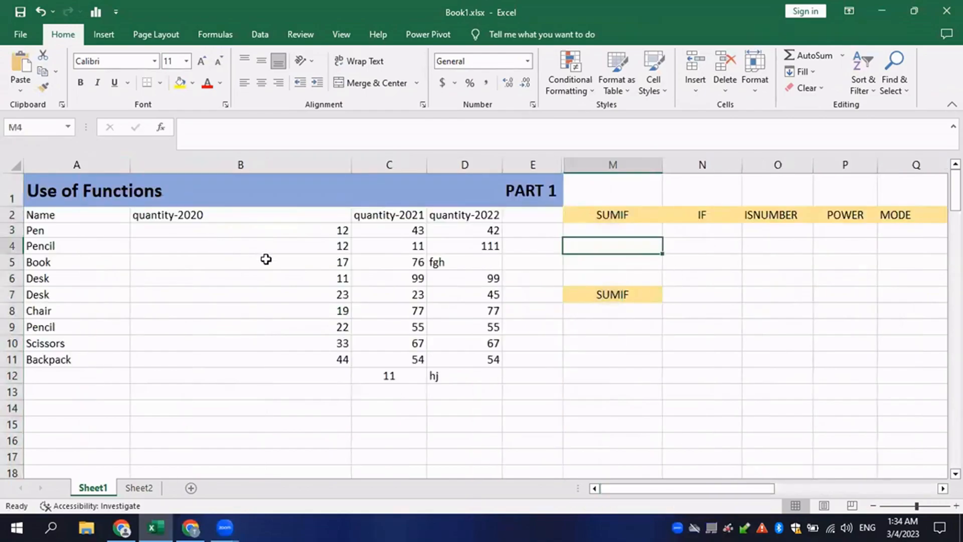
Step: Examine the item names in column A, including Pencil and Desk, and the three quantity columns as inputs for SUMIF
{"action": "left_click", "coordinate": [158, 258]}
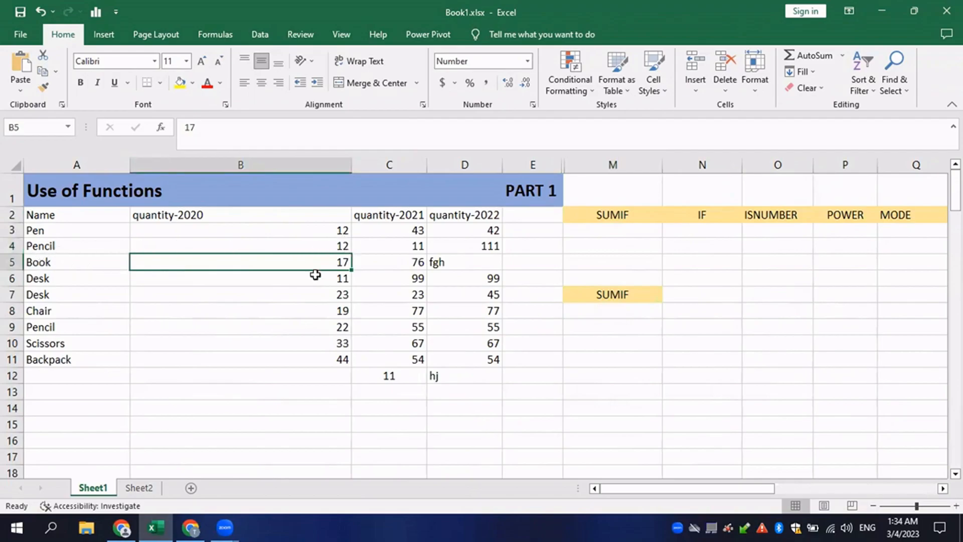
{"action": "left_click", "coordinate": [31, 246]}
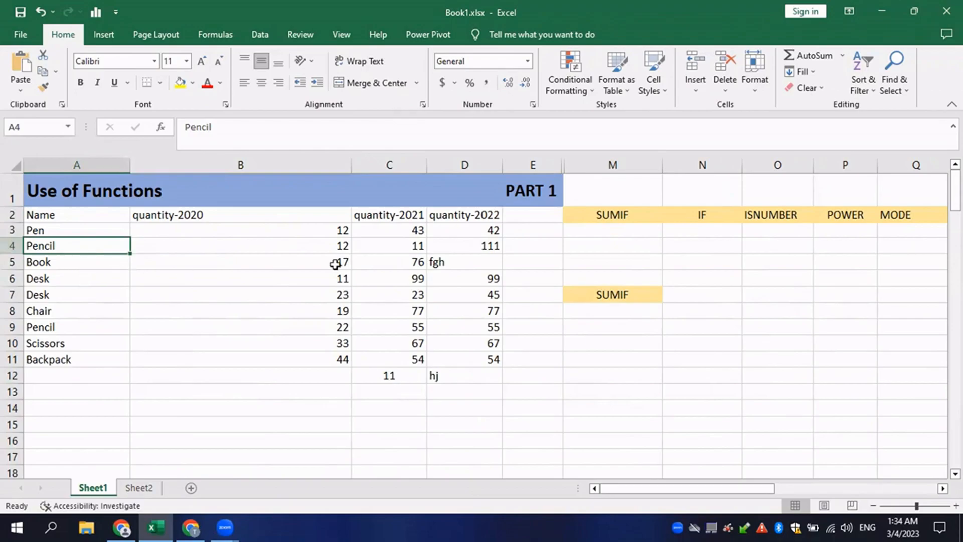
{"action": "left_click", "coordinate": [96, 165]}
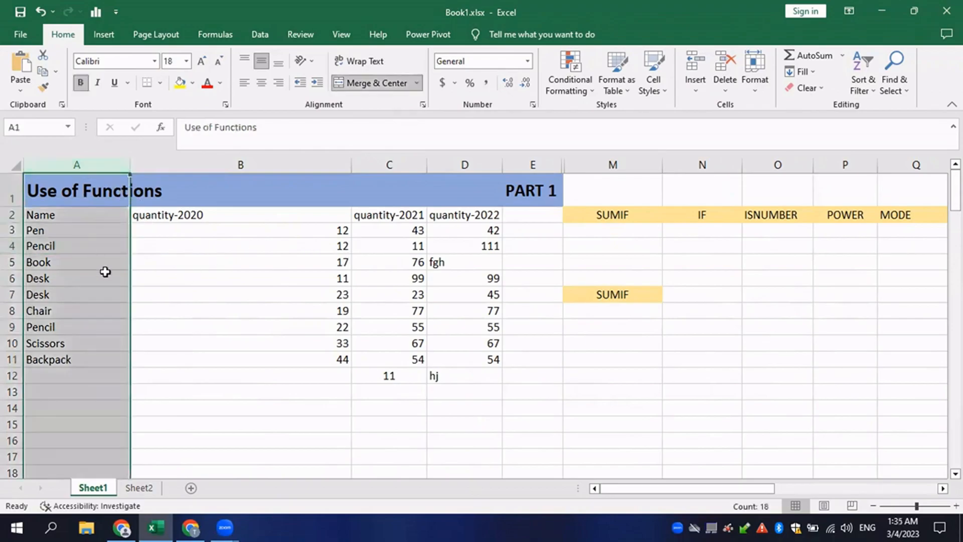
{"action": "left_click", "coordinate": [339, 290]}
{"action": "left_click", "coordinate": [88, 165]}
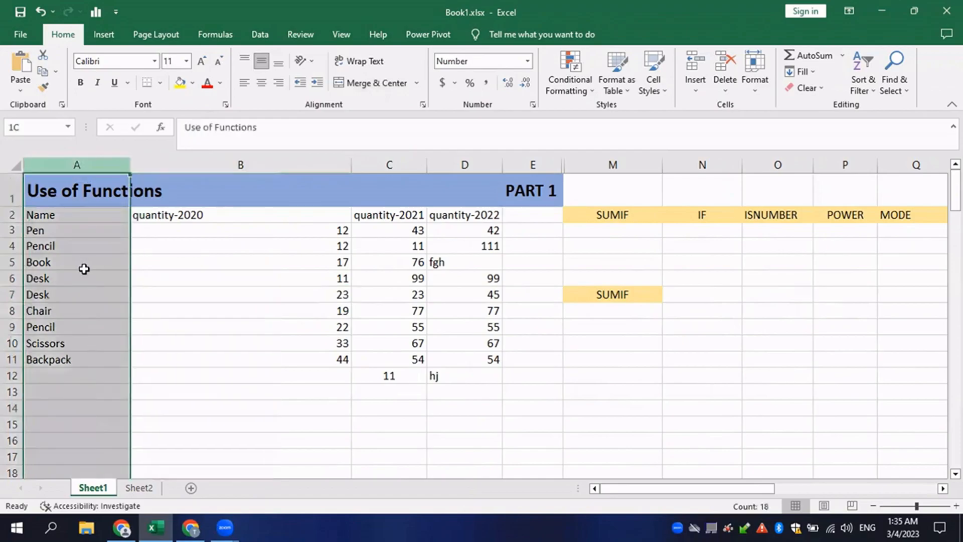
{"action": "left_click", "coordinate": [177, 255]}
{"action": "left_click", "coordinate": [70, 247]}
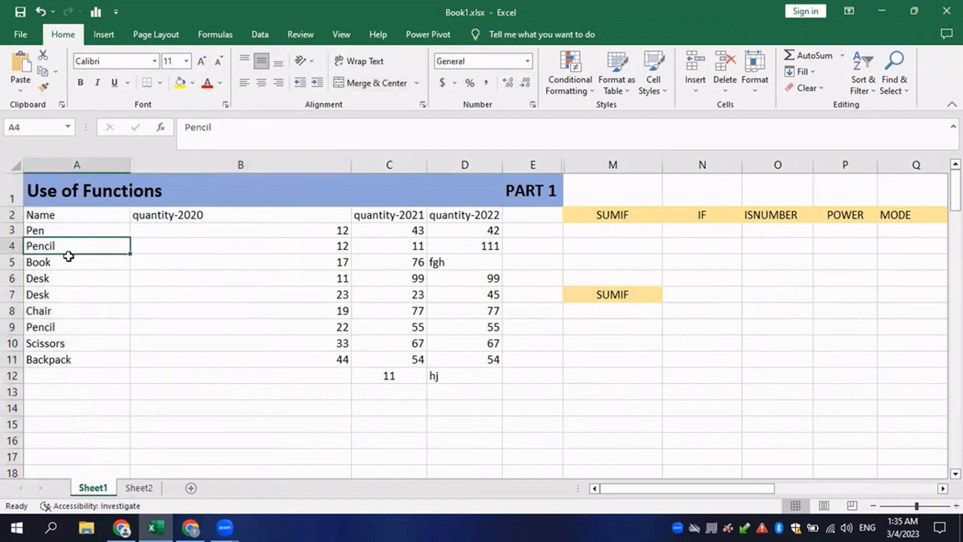
{"action": "left_click", "coordinate": [58, 297]}
{"action": "left_click", "coordinate": [59, 243]}
{"action": "left_click", "coordinate": [70, 284]}
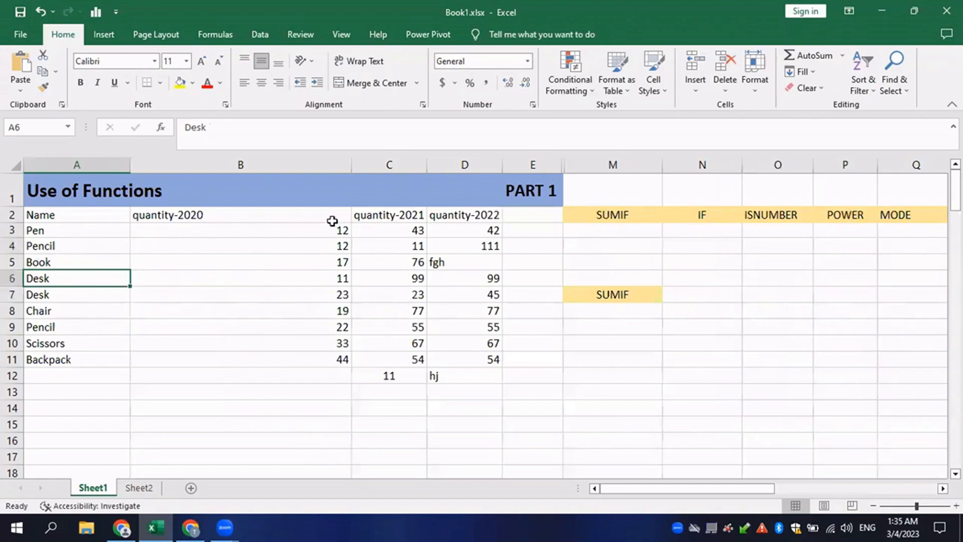
{"action": "left_click_drag", "start_coordinate": [322, 215], "coordinate": [325, 348]}
{"action": "left_click_drag", "start_coordinate": [404, 214], "coordinate": [400, 329]}
{"action": "left_click_drag", "start_coordinate": [490, 215], "coordinate": [482, 348]}
Step: Enter =SUMIF(A3:A11,"Pencil",B3:B11) in M3 to total the quantity-2020 values for Pencil
{"action": "left_click", "coordinate": [616, 227]}
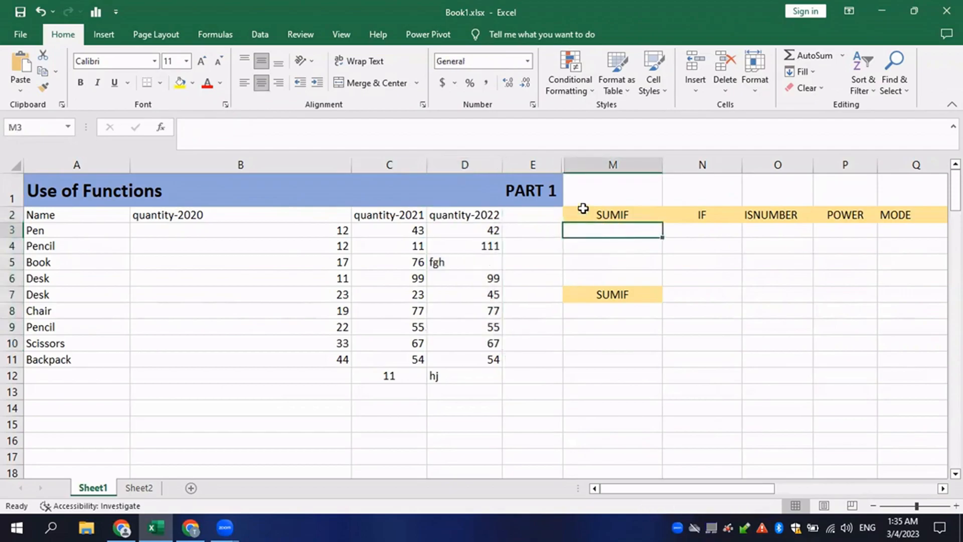
{"action": "type", "text": "="}
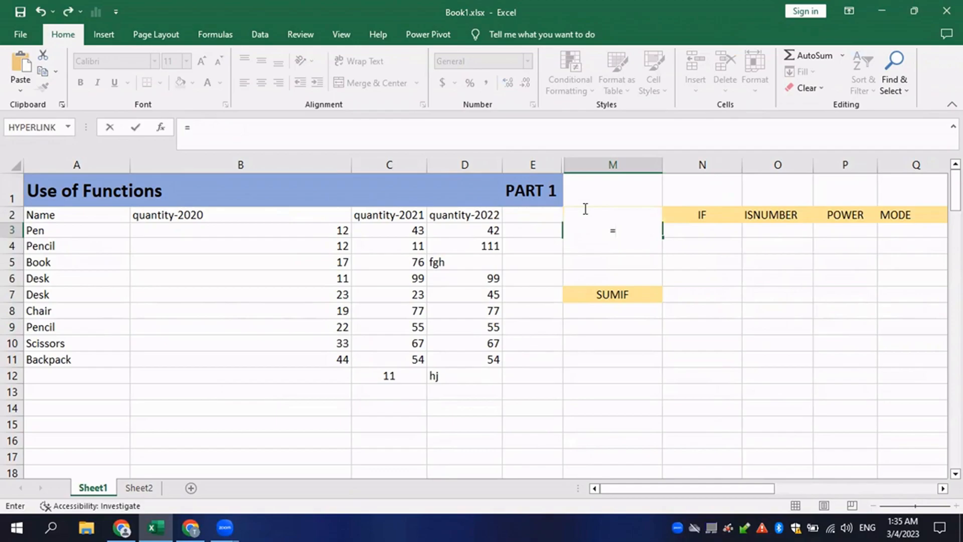
{"action": "type", "text": "SUM"}
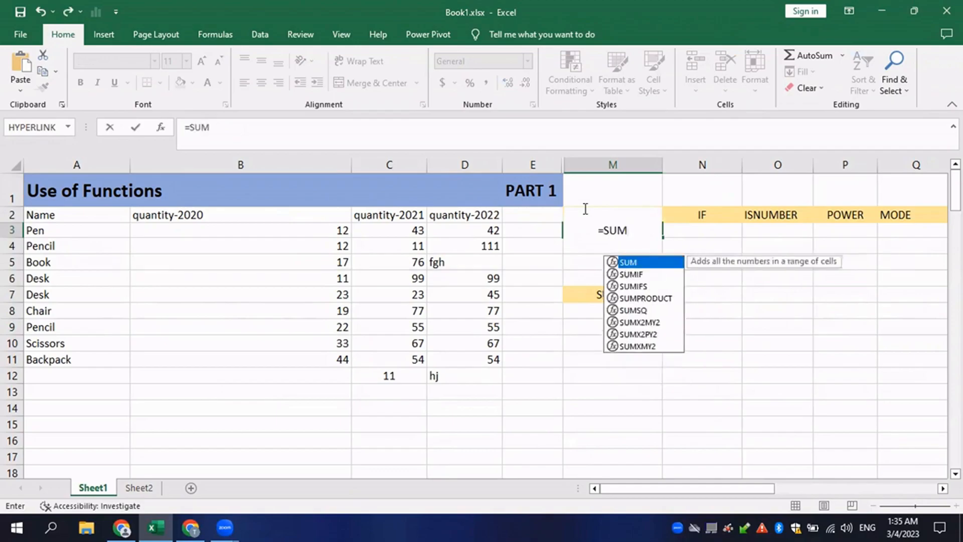
{"action": "type", "text": "IF("}
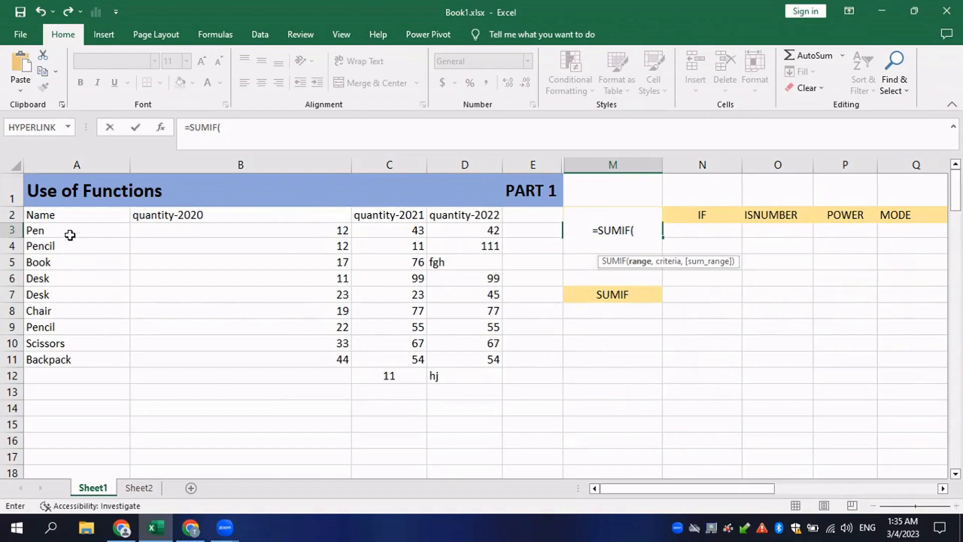
{"action": "left_click_drag", "start_coordinate": [68, 230], "coordinate": [74, 357]}
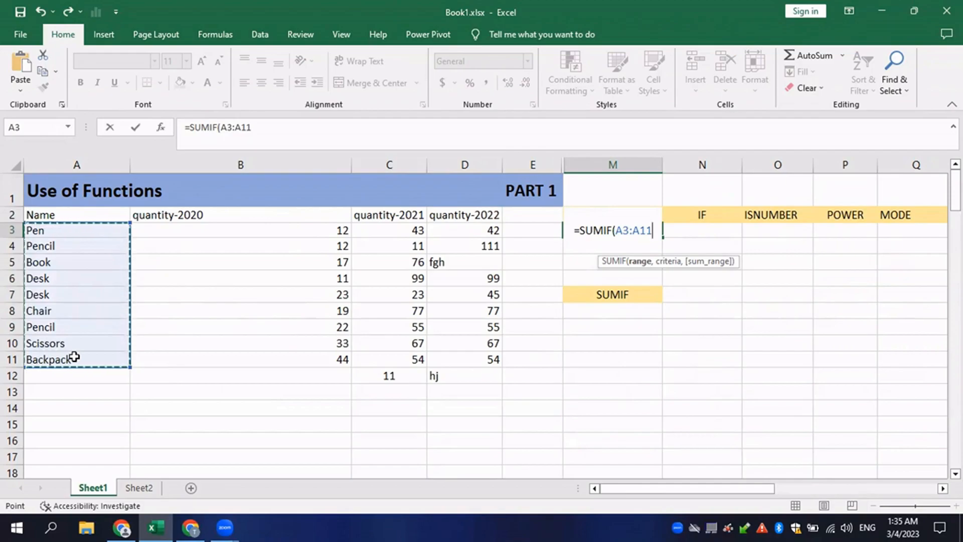
{"action": "type", "text": ","}
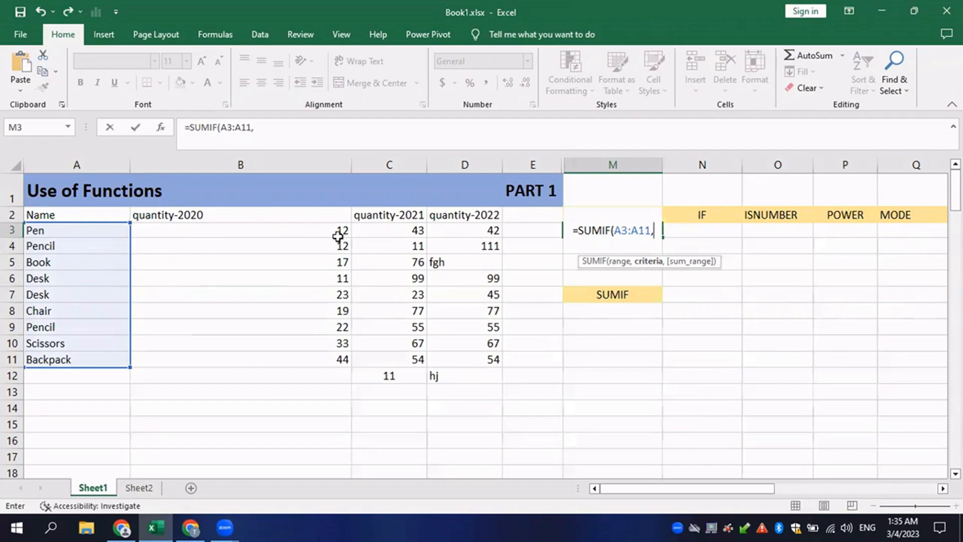
{"action": "type", "text": "\""}
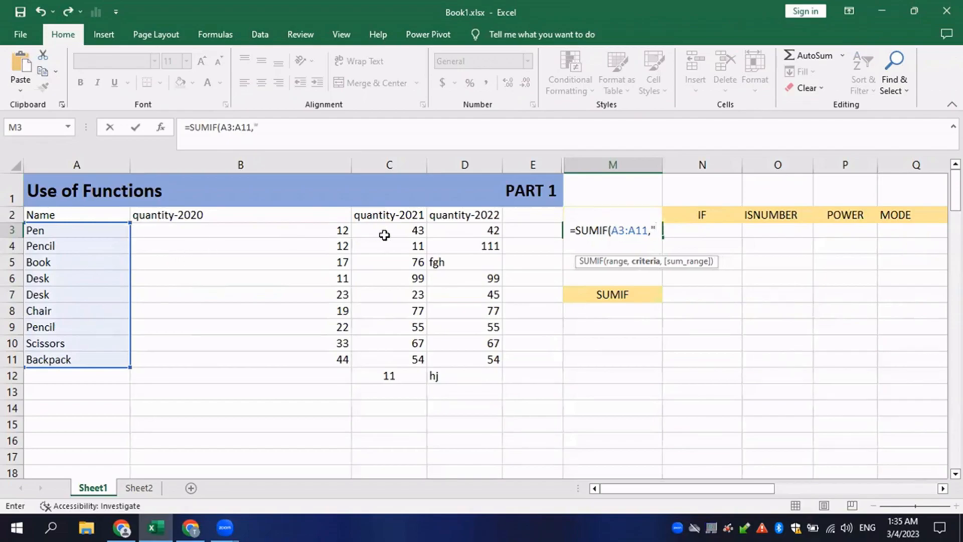
{"action": "type", "text": "p"}
{"action": "key", "text": "BackSpace"}
{"action": "type", "text": "P"}
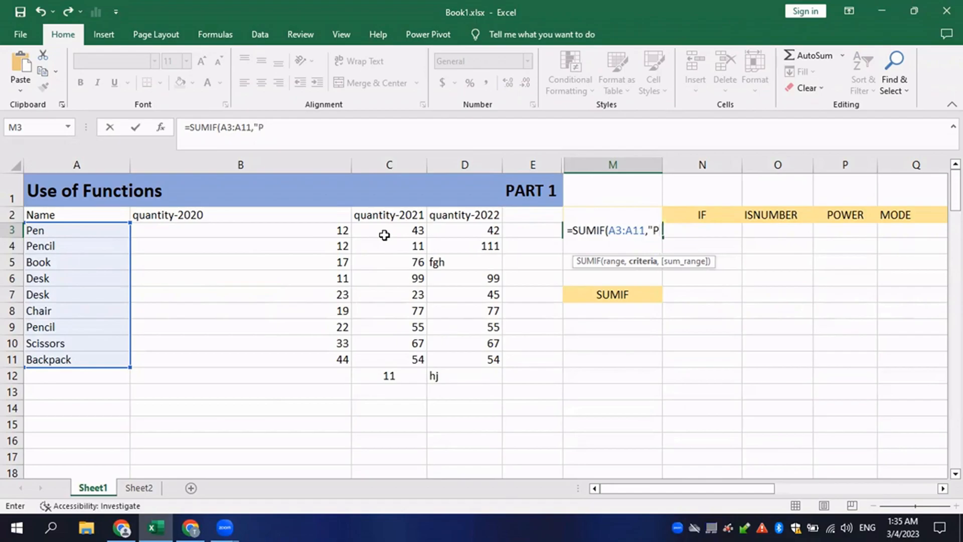
{"action": "type", "text": "encil\""}
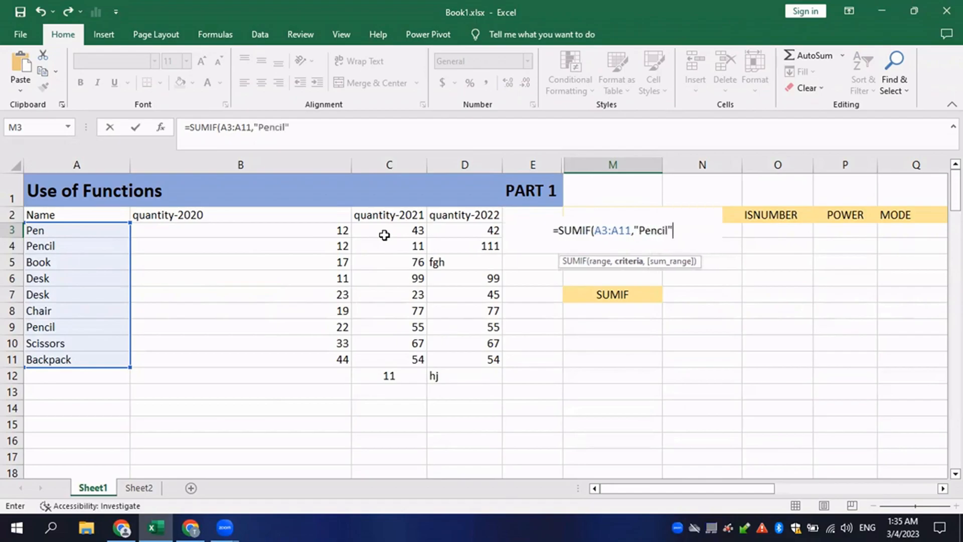
{"action": "type", "text": ","}
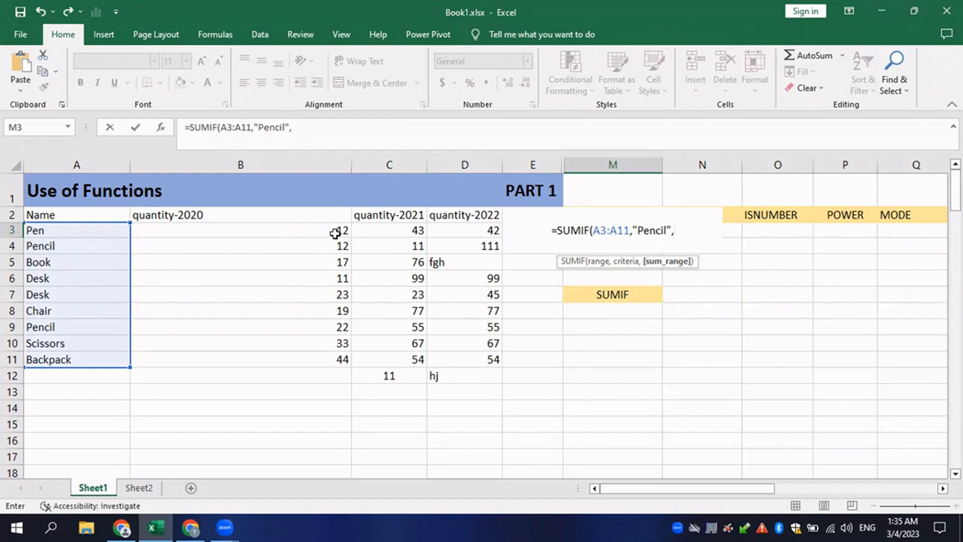
{"action": "left_click_drag", "start_coordinate": [335, 233], "coordinate": [319, 358]}
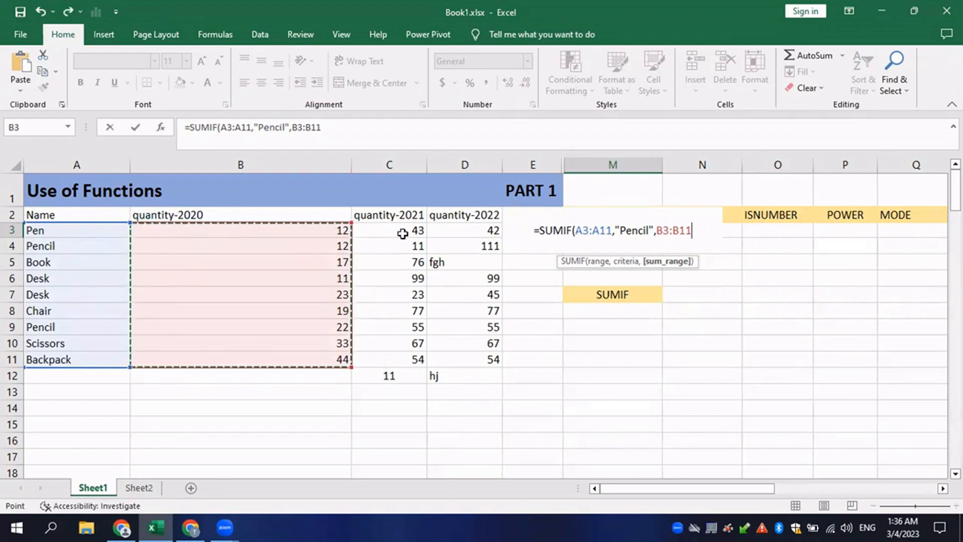
{"action": "type", "text": ")"}
{"action": "key", "text": "Return"}
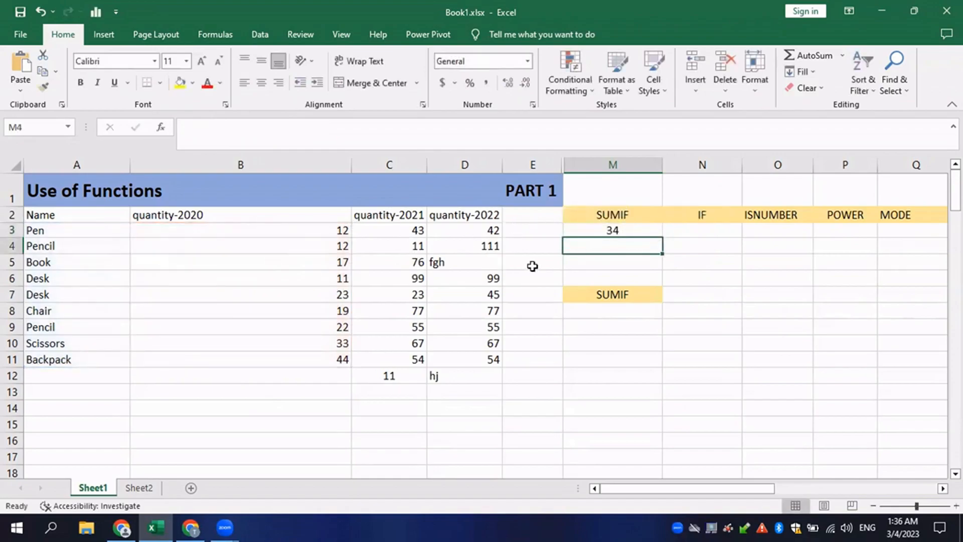
Step: Review the SUMIF formula in M3 and check it against the two Pencil rows, 4 and 9
{"action": "double_click", "coordinate": [627, 230]}
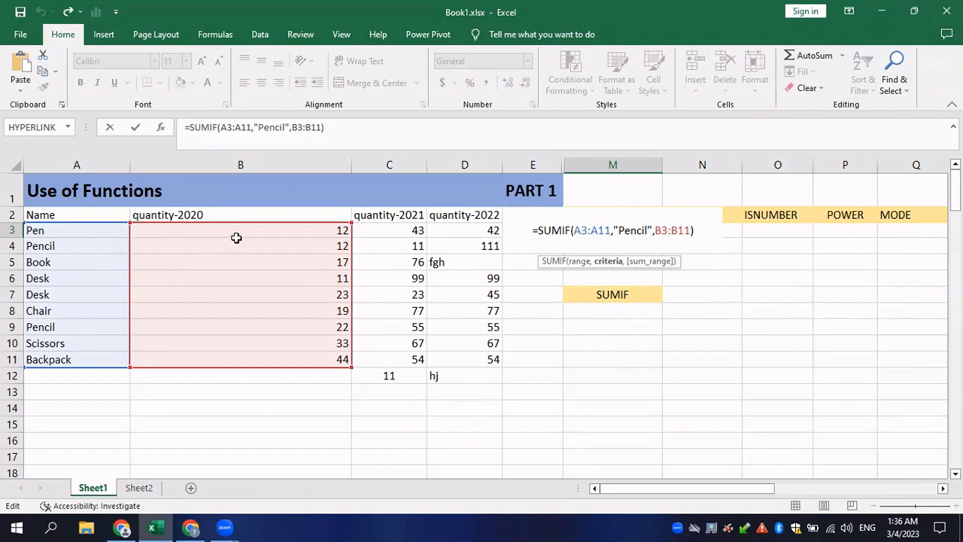
{"action": "key", "text": "ctrl+Return"}
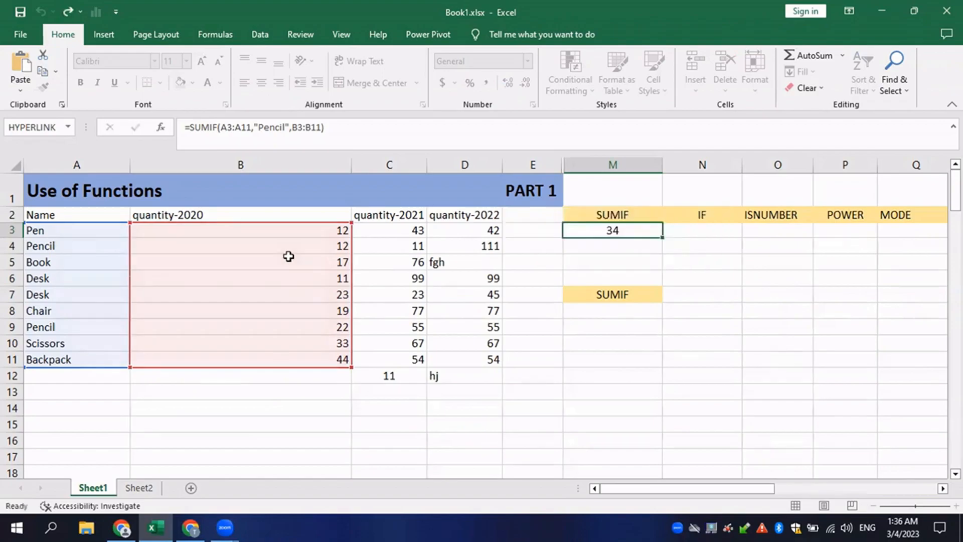
{"action": "left_click", "coordinate": [11, 246]}
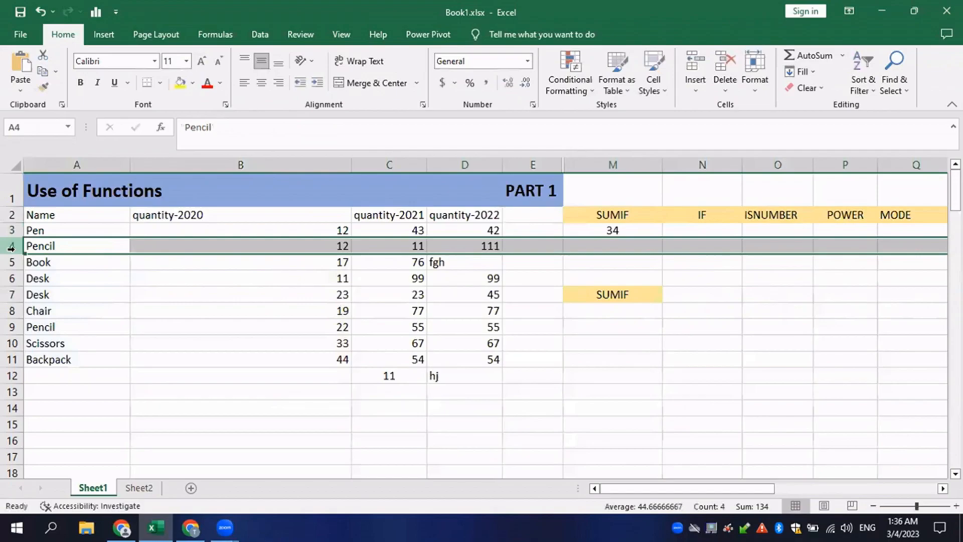
{"action": "left_click", "coordinate": [15, 327]}
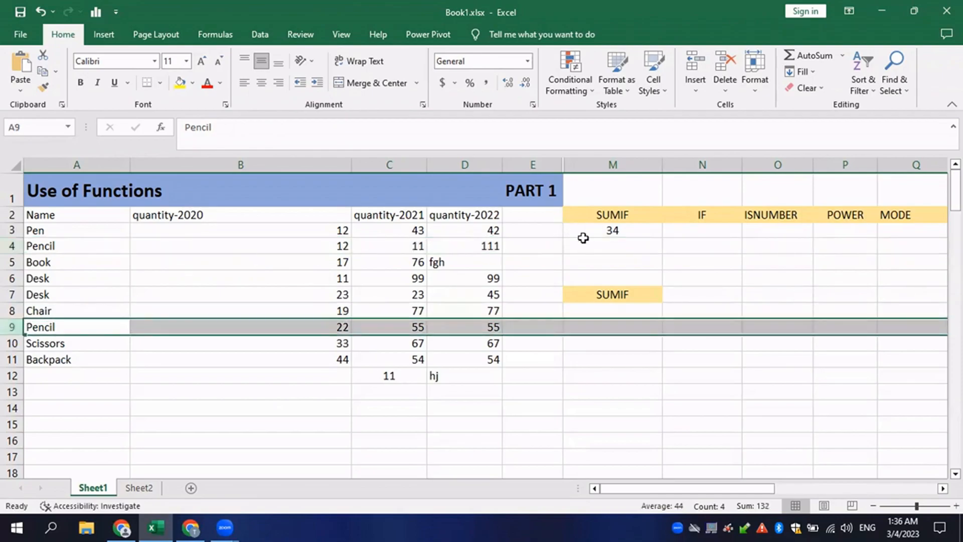
Step: Enter a second SUMIF in M8 over the quantity-2020 range B3:B11 with an empty criterion, =SUMIF(B3:B11,"")
{"action": "left_click", "coordinate": [588, 312]}
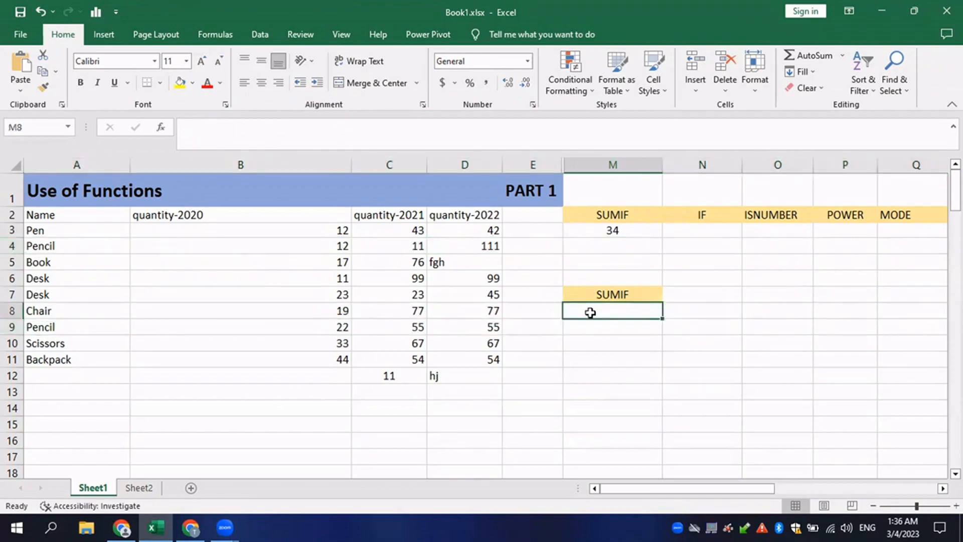
{"action": "type", "text": "="}
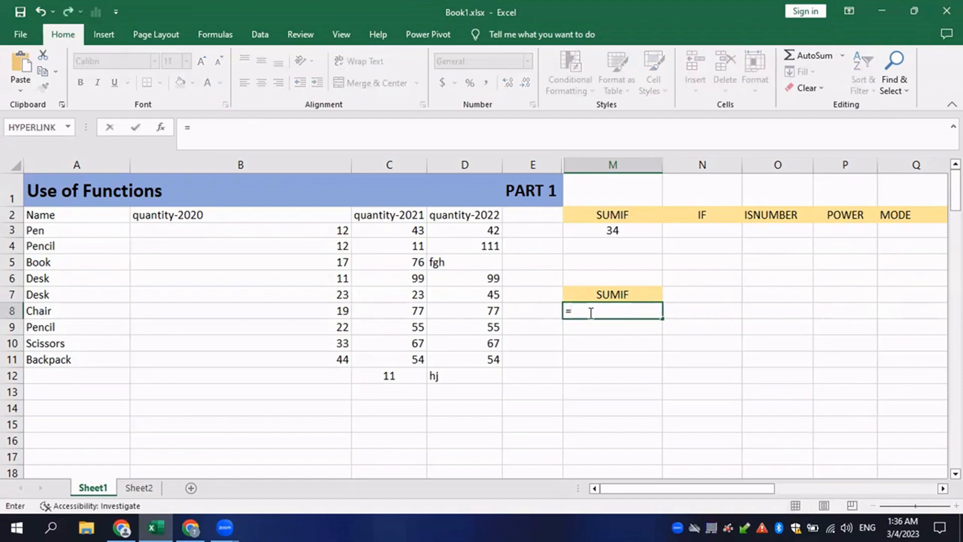
{"action": "type", "text": "sum"}
{"action": "key", "text": "BackSpace"}
{"action": "key", "text": "BackSpace"}
{"action": "key", "text": "BackSpace"}
{"action": "type", "text": "SUM"}
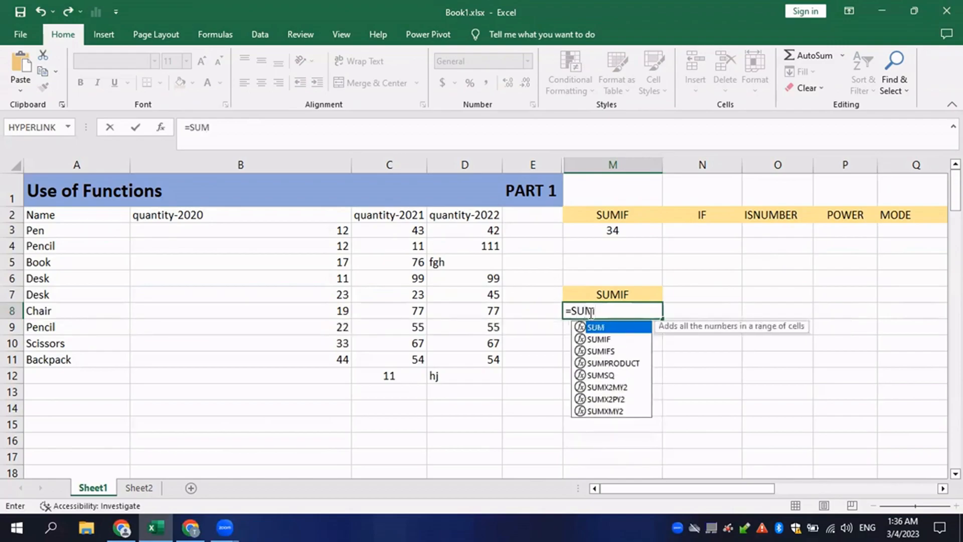
{"action": "type", "text": "("}
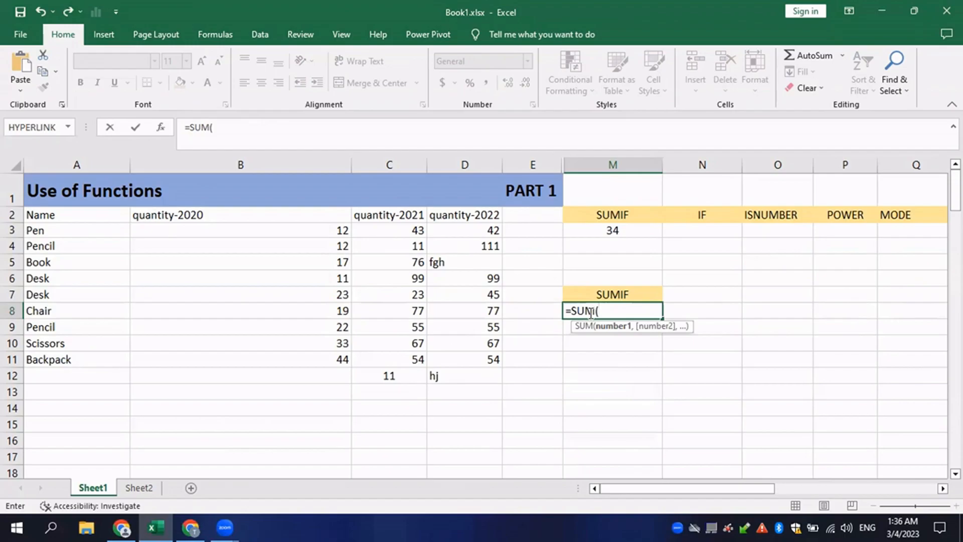
{"action": "key", "text": "BackSpace"}
{"action": "type", "text": "IF("}
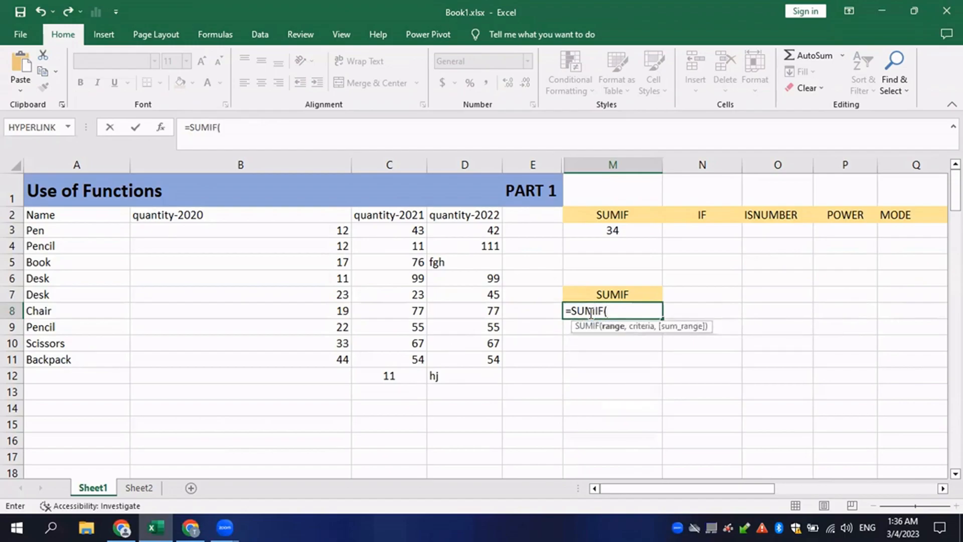
{"action": "left_click_drag", "start_coordinate": [328, 230], "coordinate": [332, 360]}
{"action": "type", "text": ","}
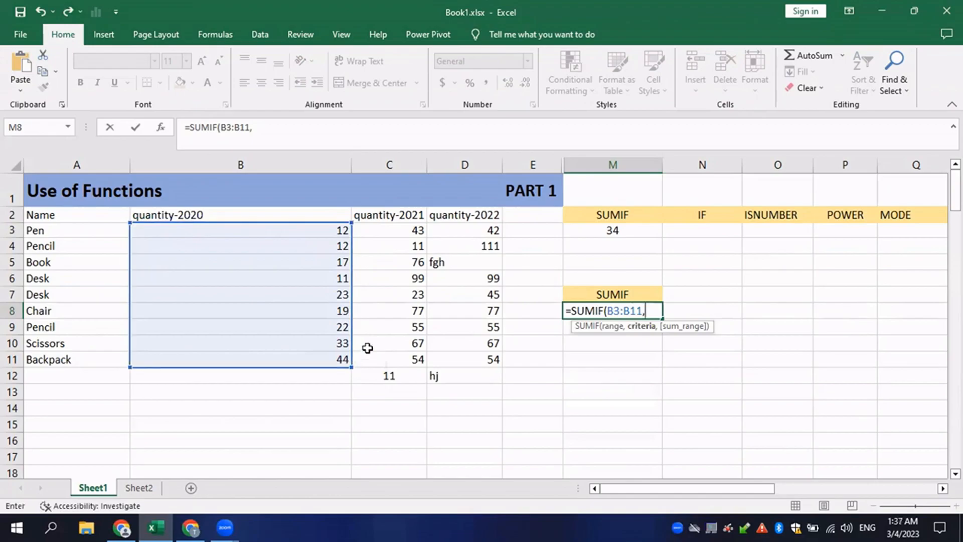
{"action": "key", "text": "ctrl+Return"}
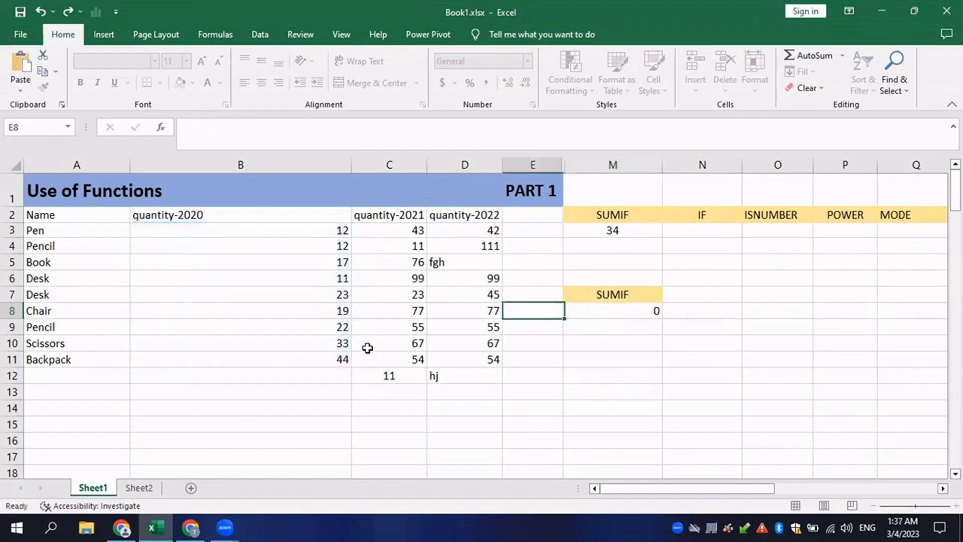
Step: Set the SUMIF criterion in M8 to ">20" and review the formula against the values in B3:B11
{"action": "double_click", "coordinate": [369, 348]}
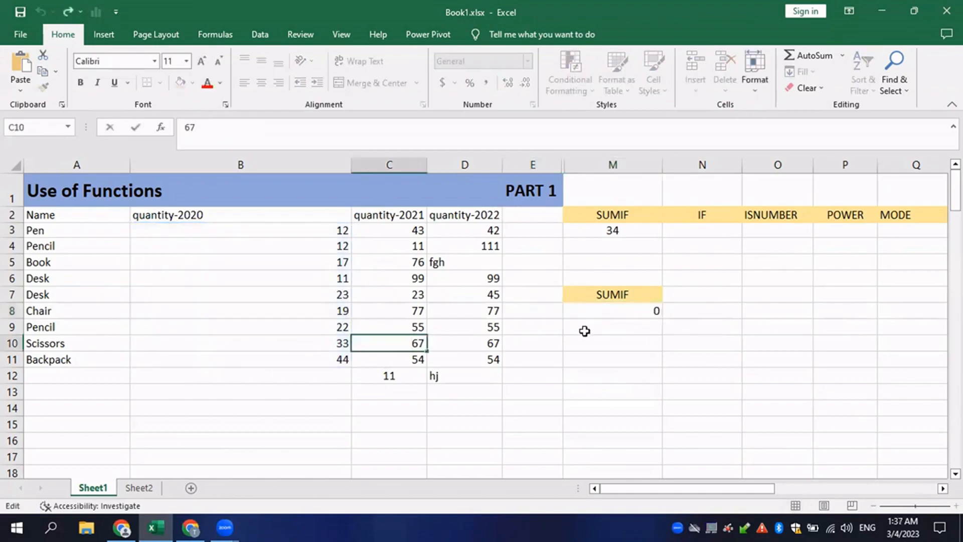
{"action": "double_click", "coordinate": [651, 311]}
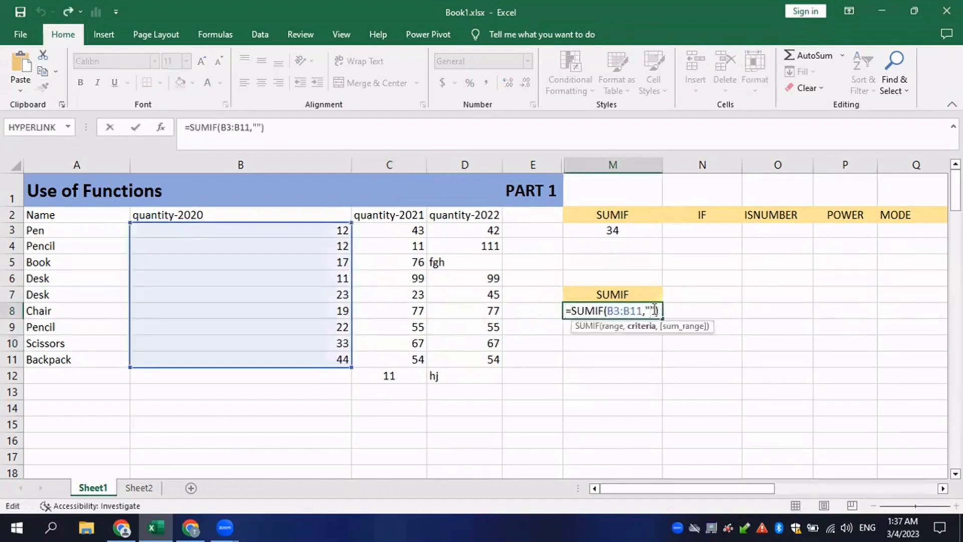
{"action": "key", "text": "BackSpace"}
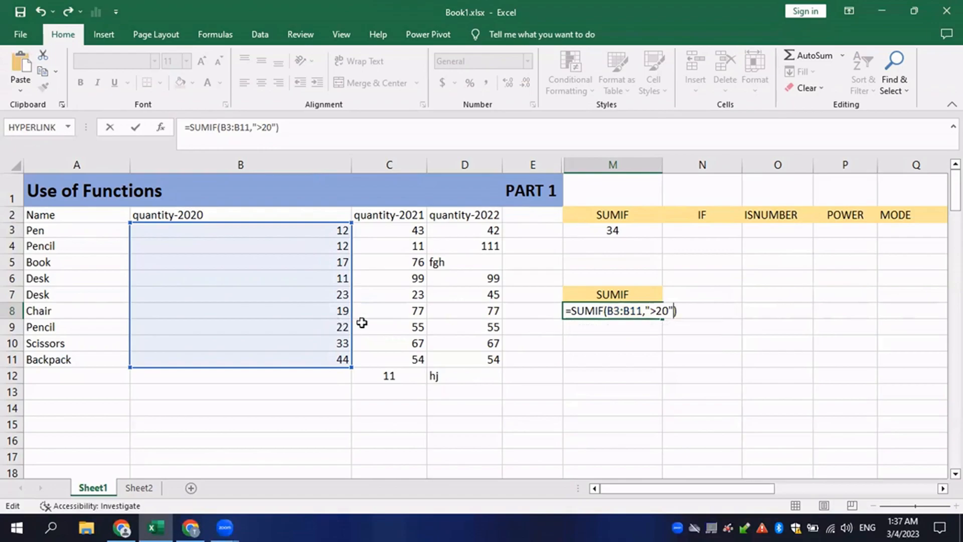
{"action": "key", "text": "Return"}
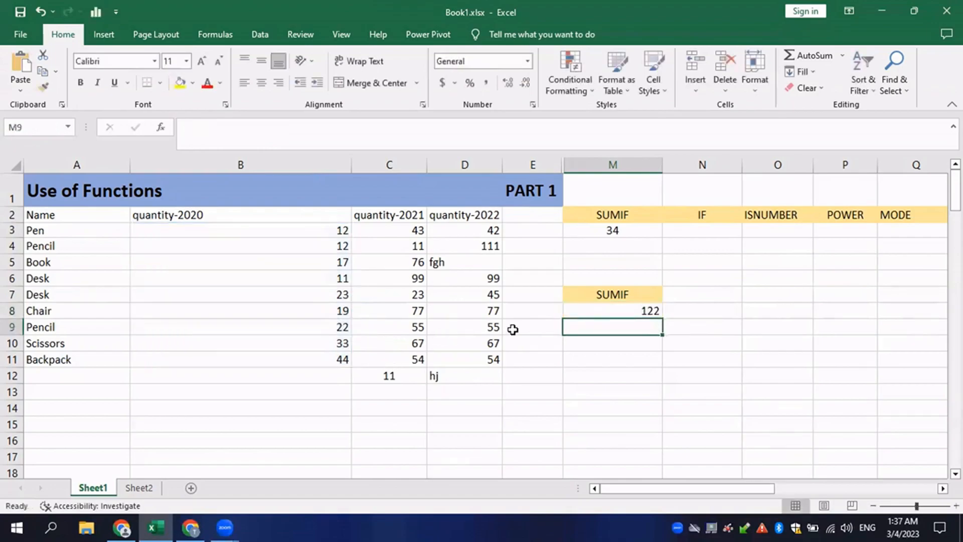
{"action": "double_click", "coordinate": [635, 310]}
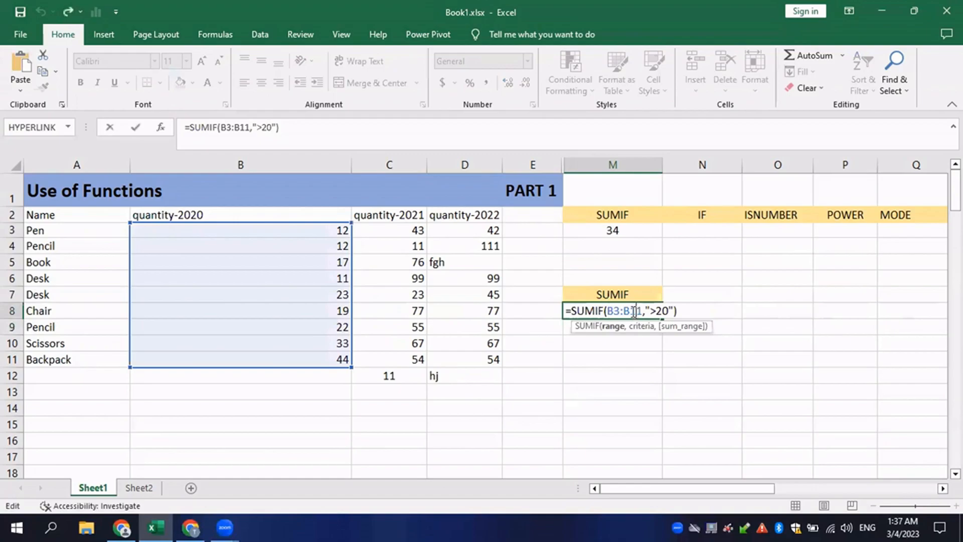
{"action": "key", "text": "Escape"}
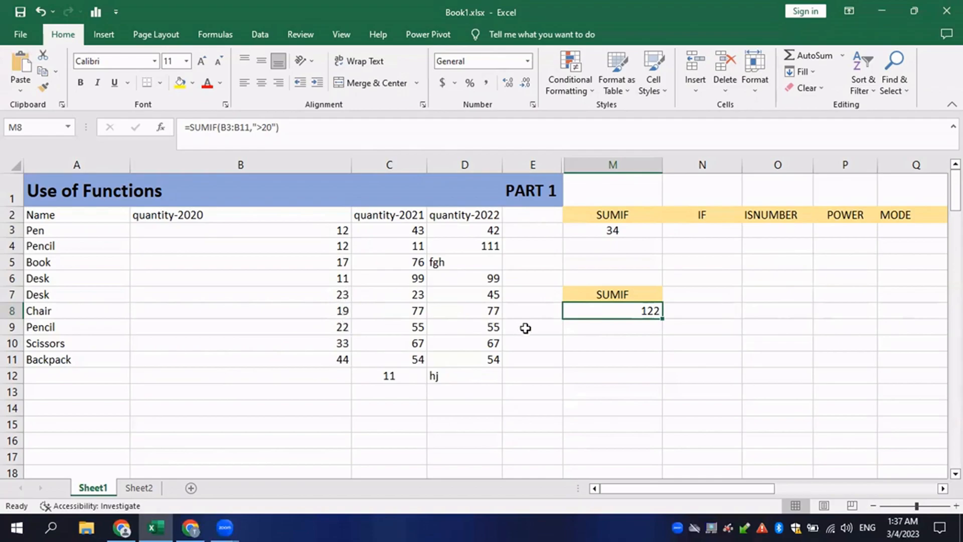
Step: Change the SUMIF criterion in M8 to ">30"
{"action": "double_click", "coordinate": [600, 310]}
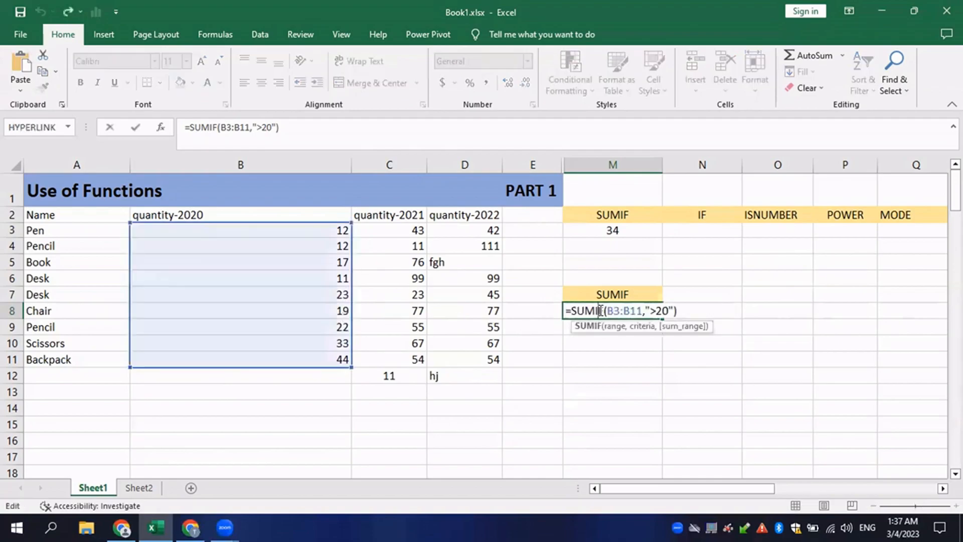
{"action": "left_click", "coordinate": [670, 310]}
{"action": "key", "text": "BackSpace"}
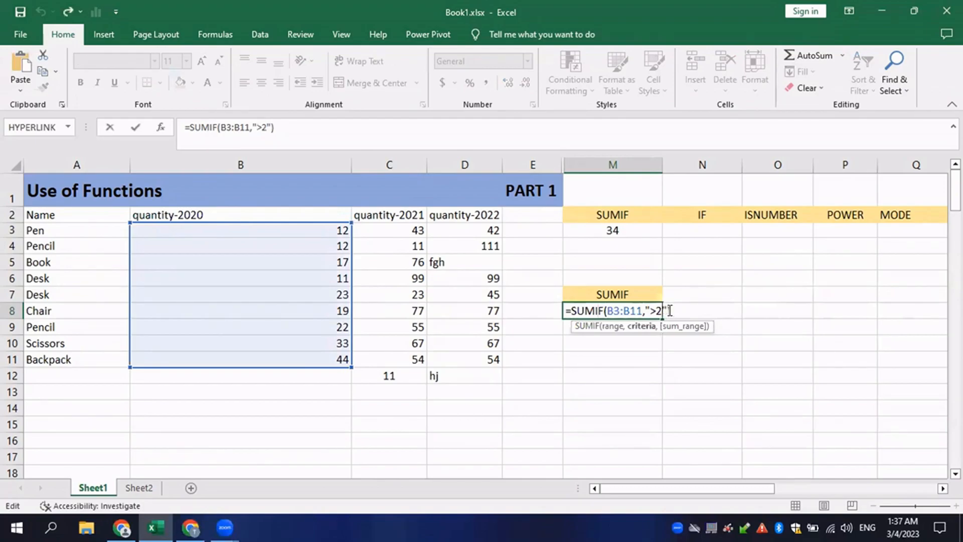
{"action": "key", "text": "BackSpace"}
{"action": "type", "text": "30"}
{"action": "key", "text": "Return"}
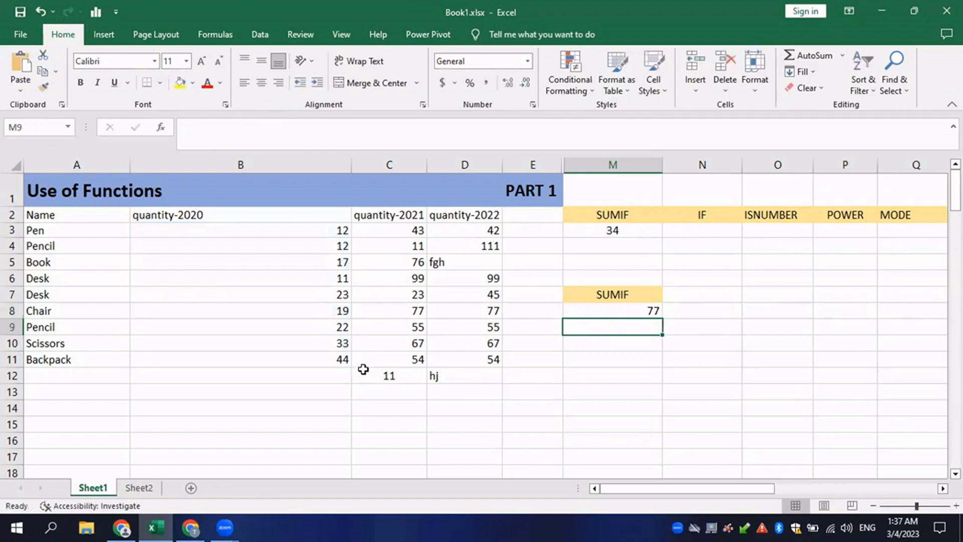
Step: Check the M8 SUMIF formula against the quantity-2020 values in B10:B11, and select N4 below the IF heading
{"action": "left_click_drag", "start_coordinate": [343, 345], "coordinate": [341, 360]}
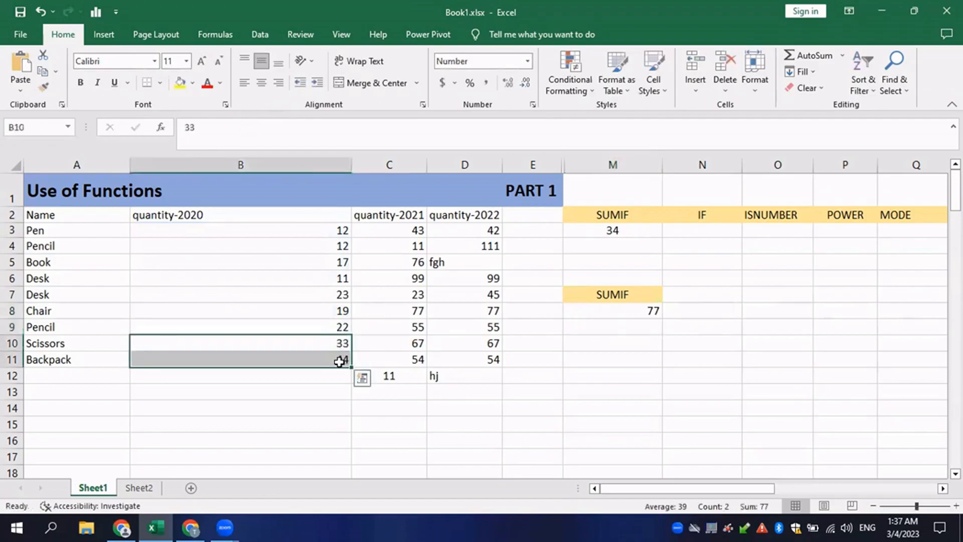
{"action": "double_click", "coordinate": [621, 310]}
{"action": "key", "text": "Escape"}
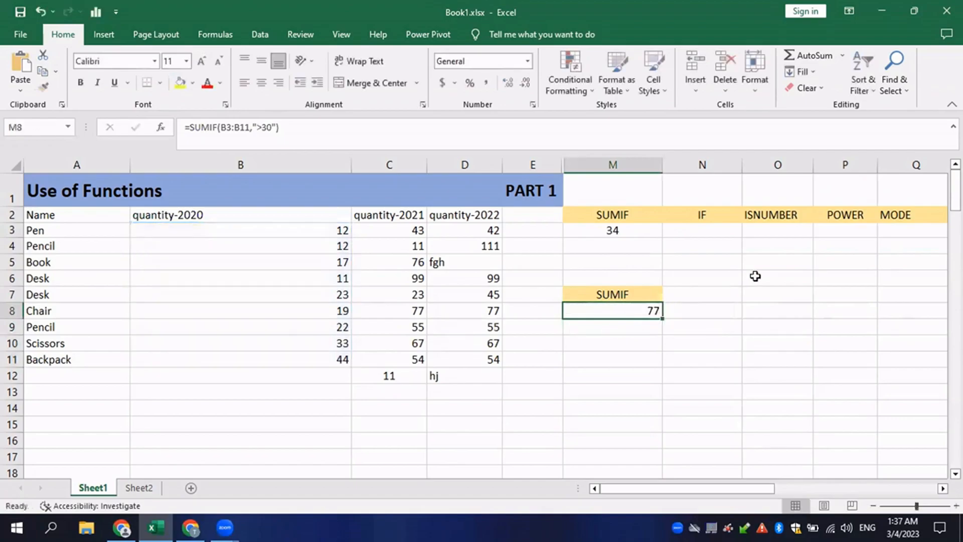
{"action": "left_click", "coordinate": [703, 248]}
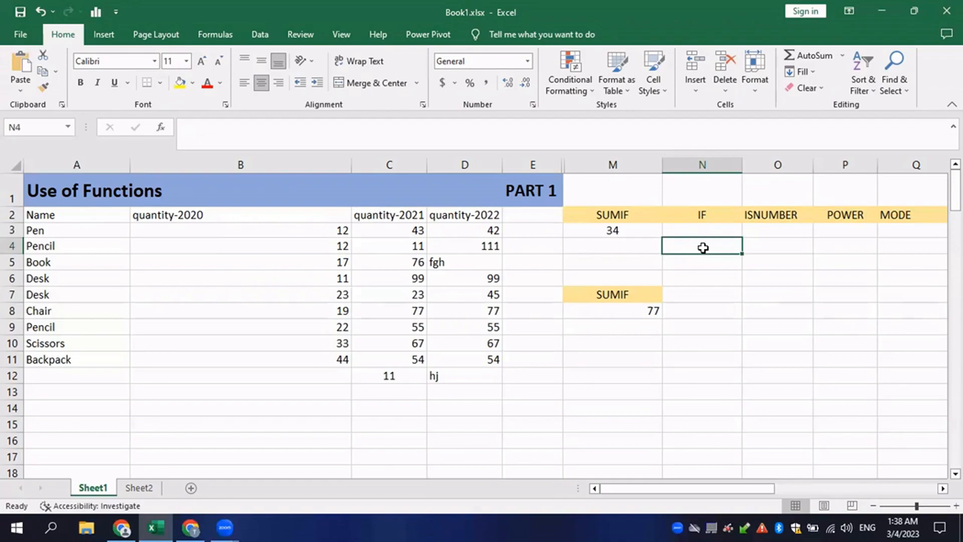
Step: Enter an IF formula in N4 that tests the quantity-2021 range C3:C11 for >70 with an empty text as the true value, =IF(C3:C11>70,"")
{"action": "type", "text": "="}
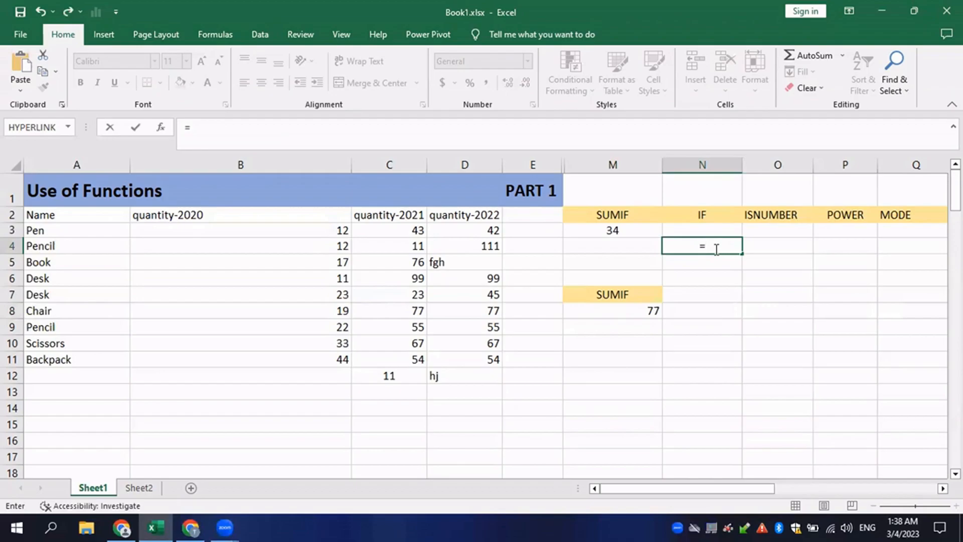
{"action": "type", "text": "IF"}
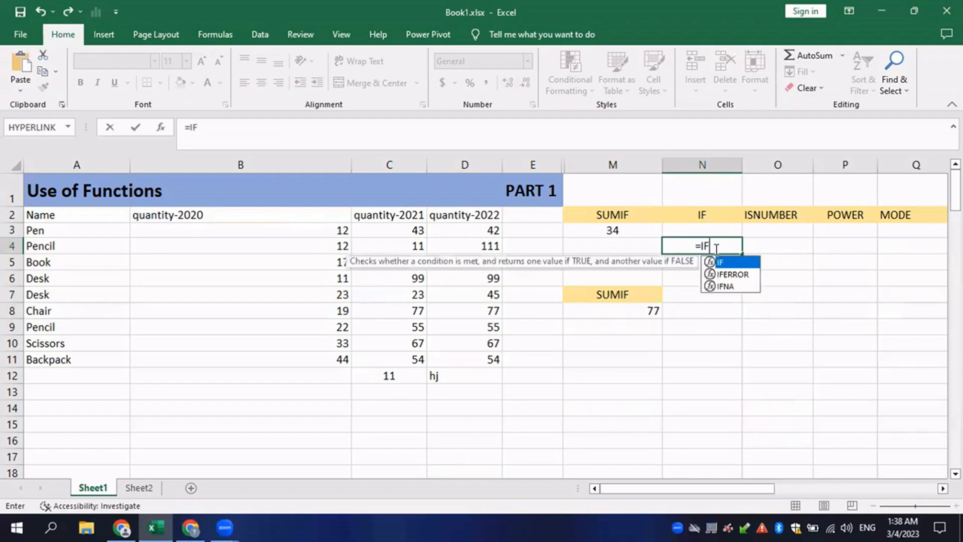
{"action": "type", "text": "("}
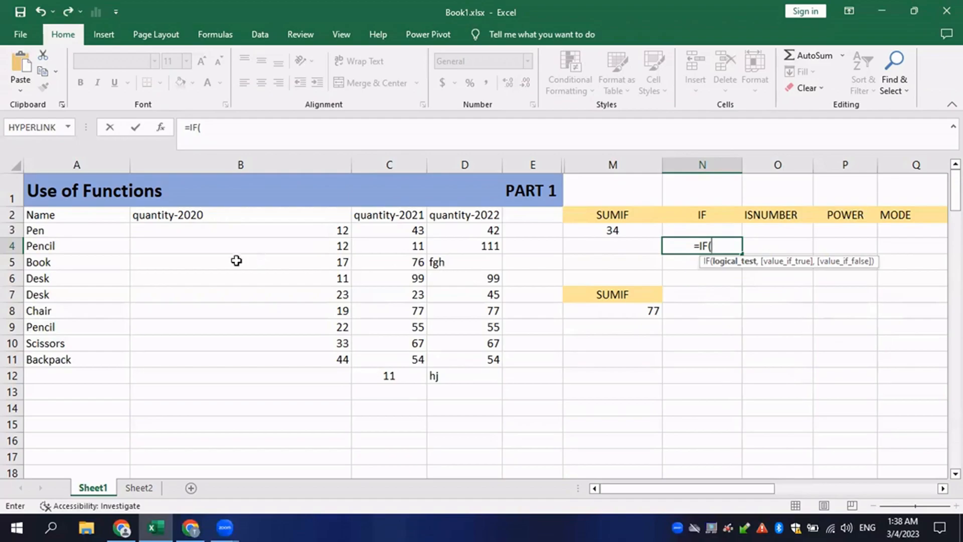
{"action": "left_click", "coordinate": [296, 231]}
{"action": "left_click_drag", "start_coordinate": [411, 232], "coordinate": [410, 355]}
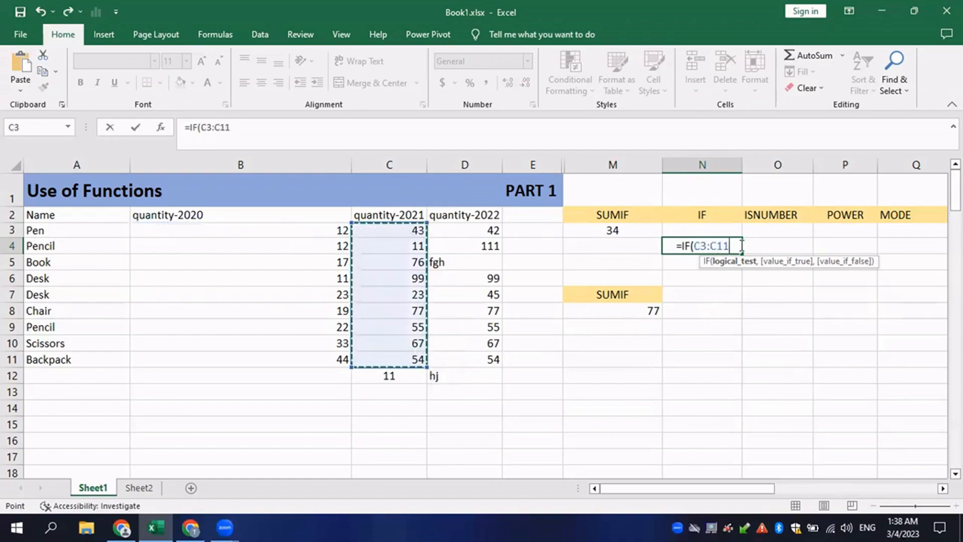
{"action": "type", "text": ">"}
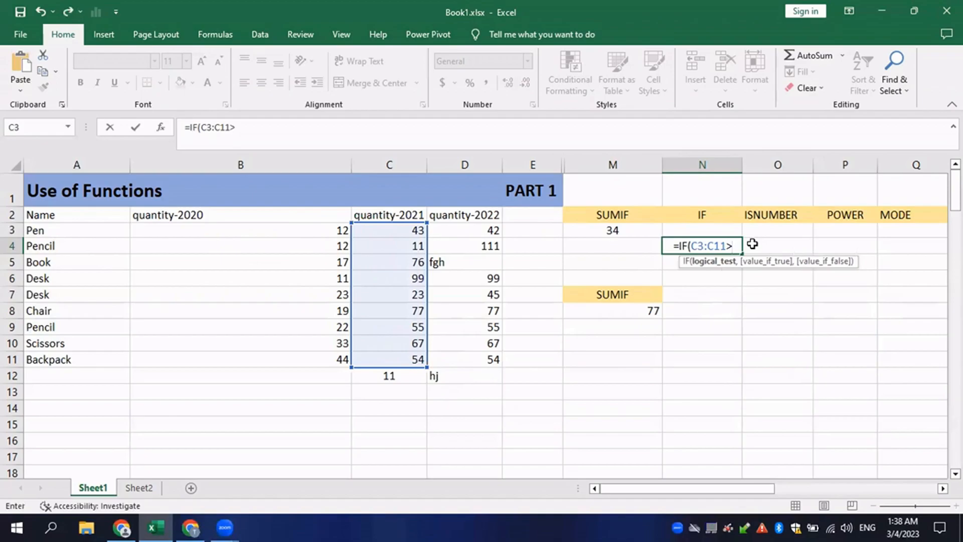
{"action": "type", "text": "7"}
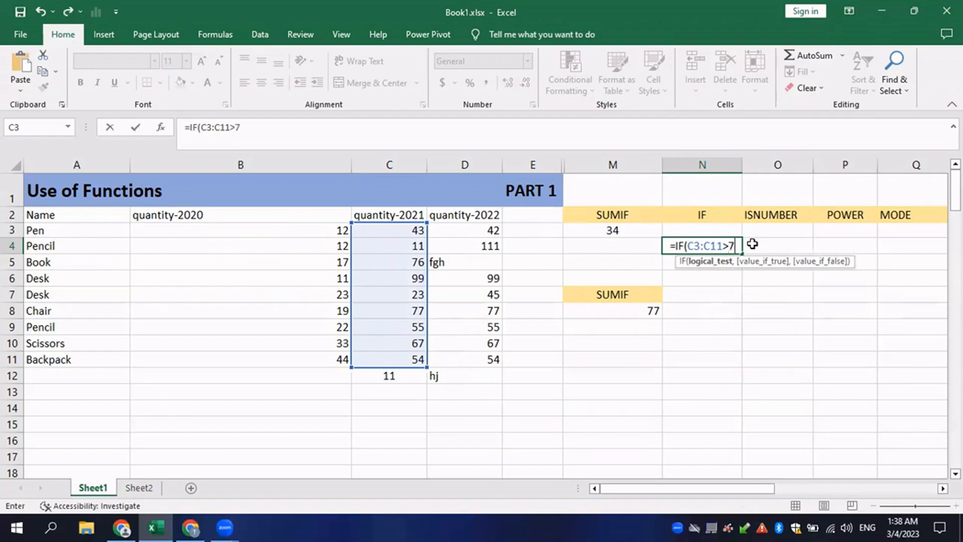
{"action": "type", "text": "0,:\""}
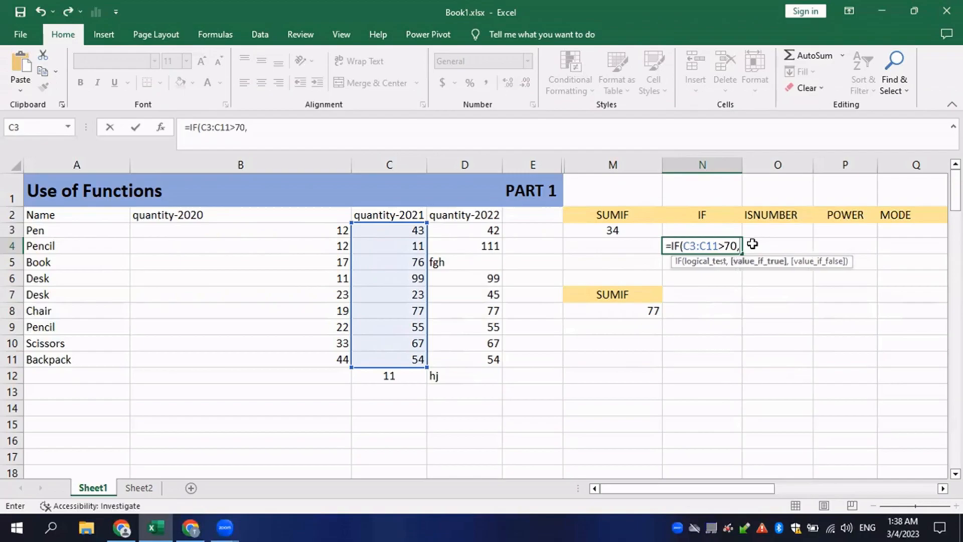
{"action": "key", "text": "BackSpace"}
{"action": "key", "text": "BackSpace"}
{"action": "type", "text": "\"\""}
{"action": "key", "text": "Left"}
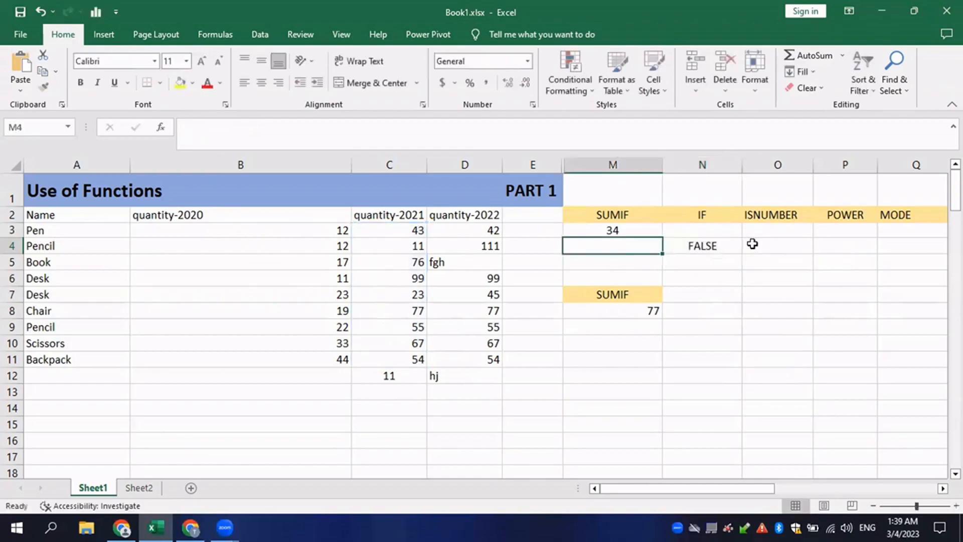
Step: Set the true value of the IF formula in N4 to "It is greater"
{"action": "double_click", "coordinate": [720, 247]}
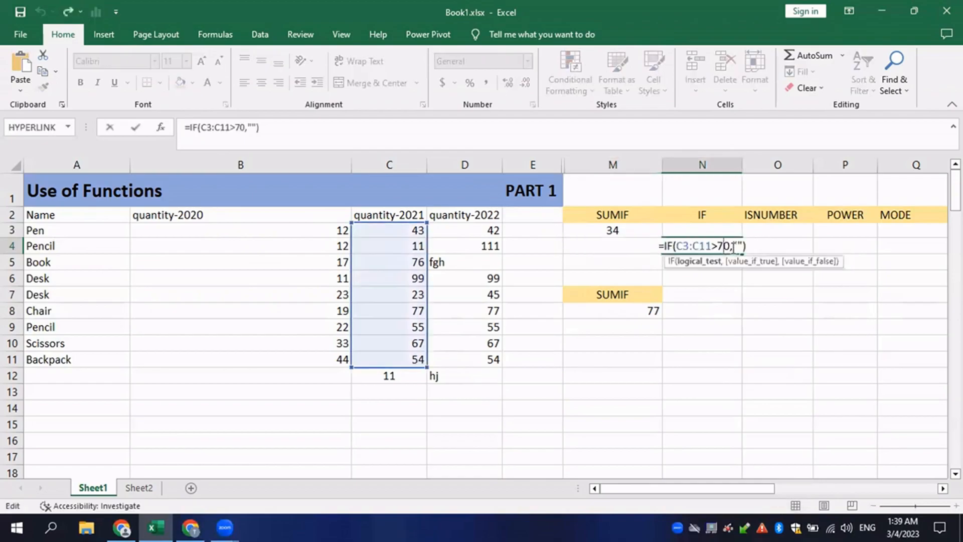
{"action": "left_click", "coordinate": [738, 246]}
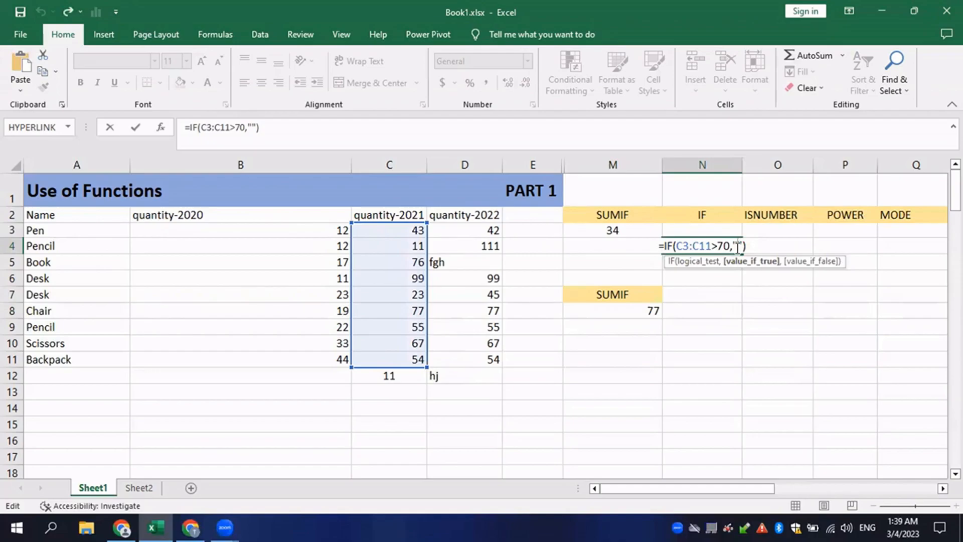
{"action": "type", "text": "yE"}
{"action": "key", "text": "BackSpace"}
{"action": "key", "text": "BackSpace"}
{"action": "type", "text": "It is greater\""}
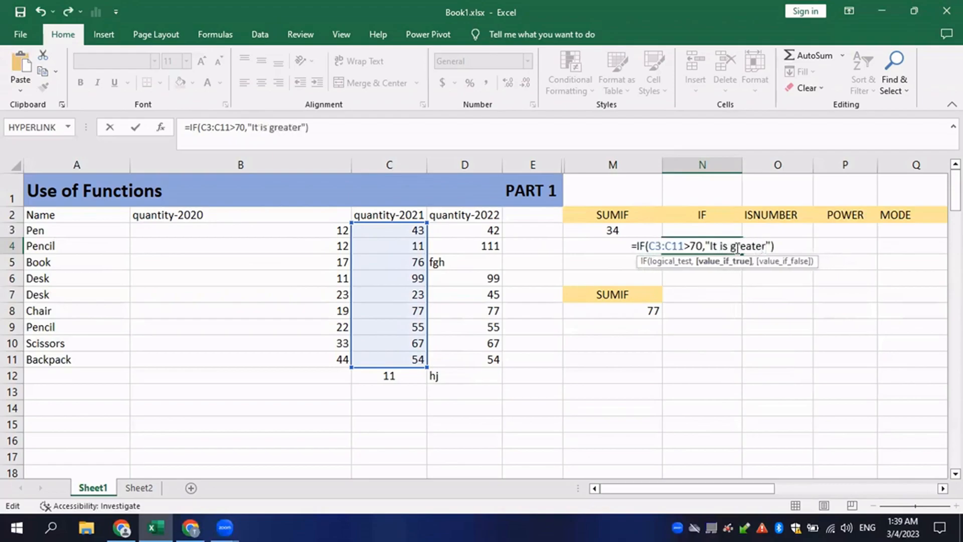
Step: Add "Not" as the false value of the IF formula in N4 and commit the formula
{"action": "type", "text": ",\""}
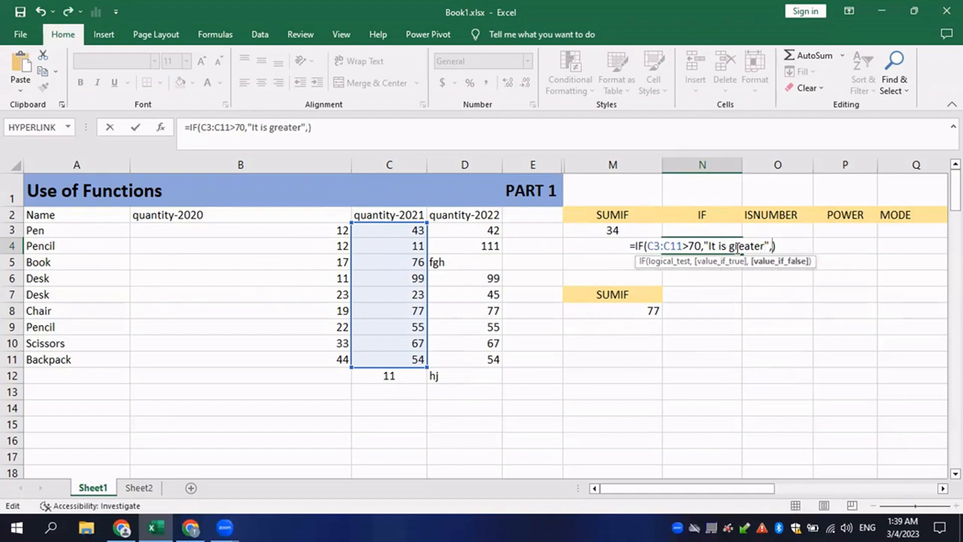
{"action": "type", "text": "No"}
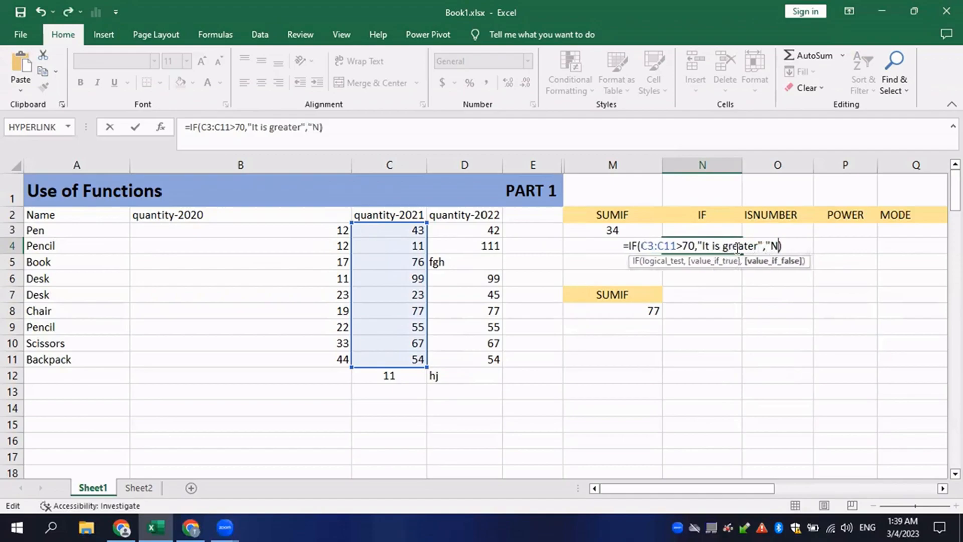
{"action": "type", "text": "t\""}
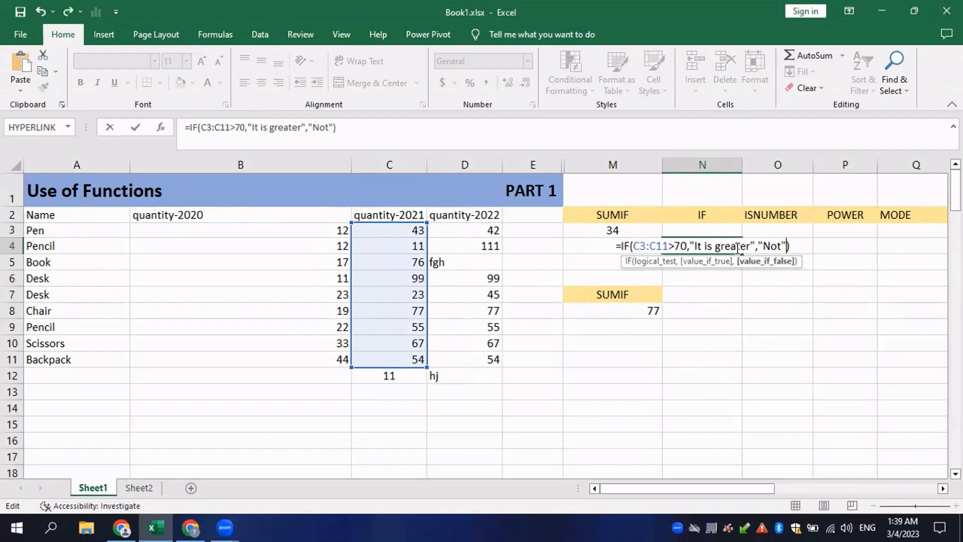
{"action": "type", "text": ")"}
{"action": "key", "text": "Return"}
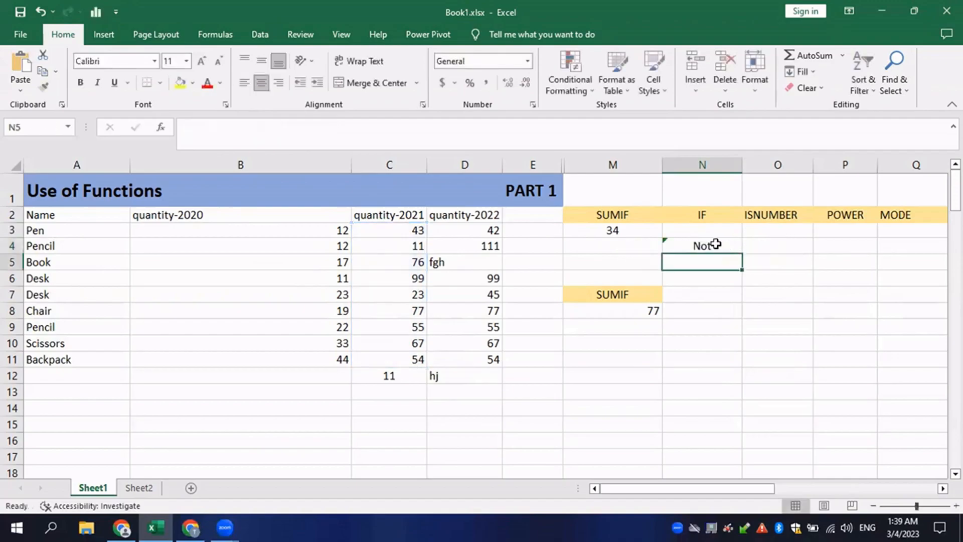
Step: Fill the IF formula from N4 down to N10 and review the formulas in N4 and N5
{"action": "left_click", "coordinate": [716, 242]}
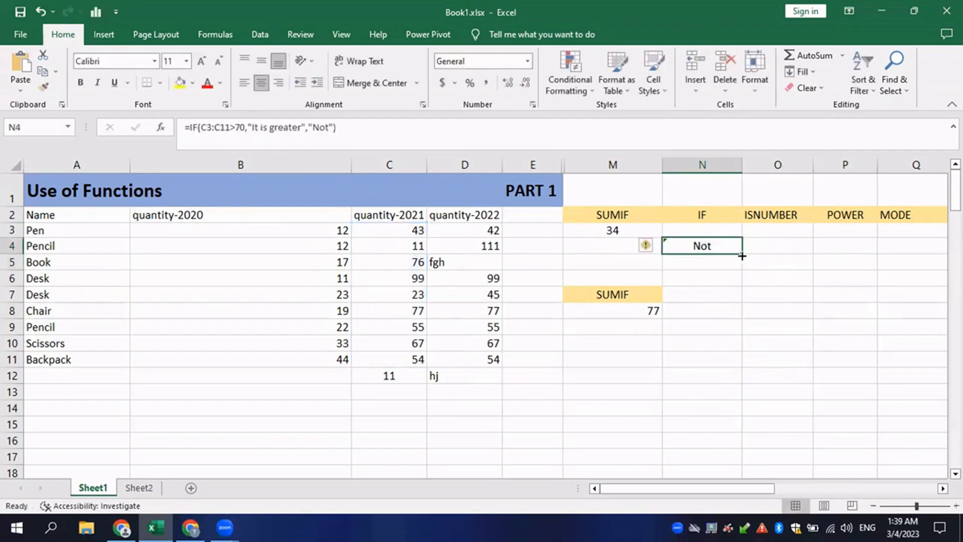
{"action": "left_click_drag", "start_coordinate": [742, 256], "coordinate": [742, 357]}
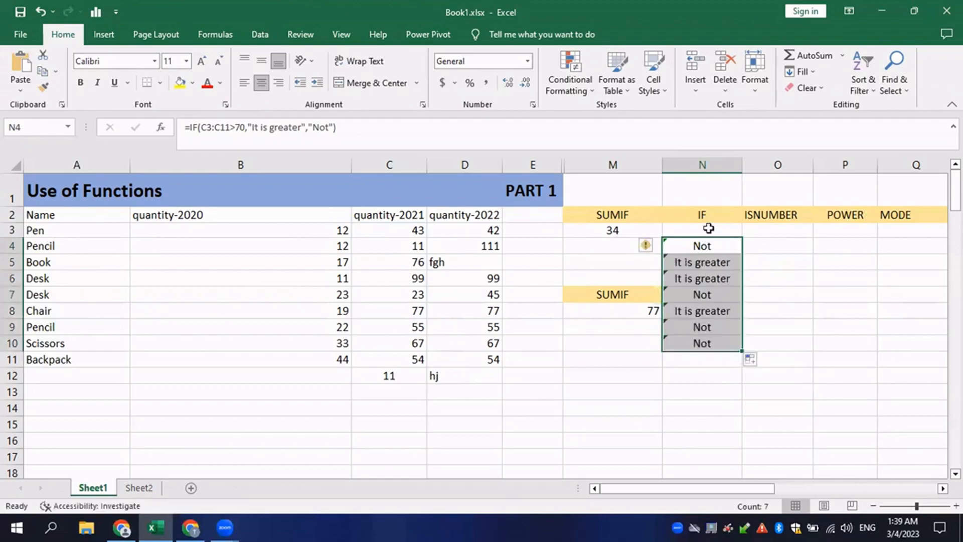
{"action": "double_click", "coordinate": [707, 245]}
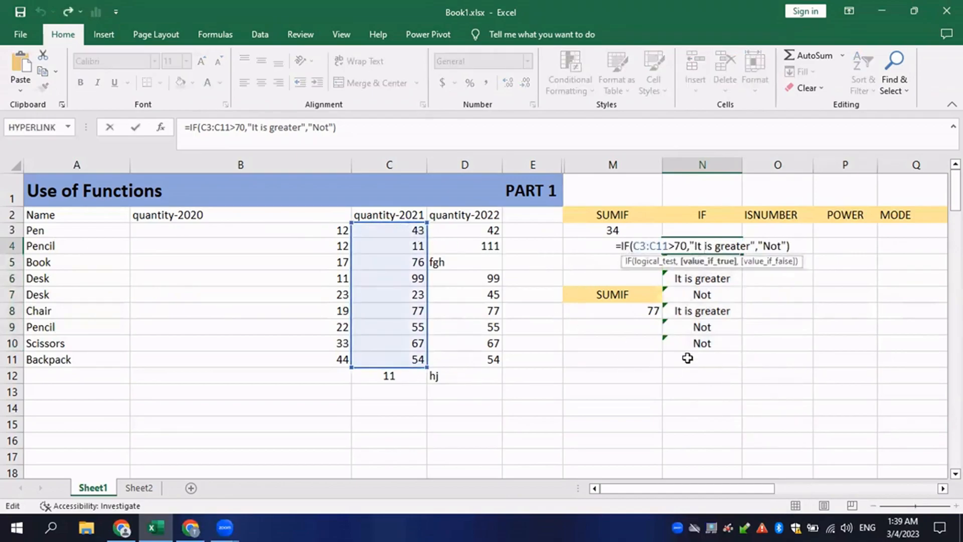
{"action": "key", "text": "ctrl+Return"}
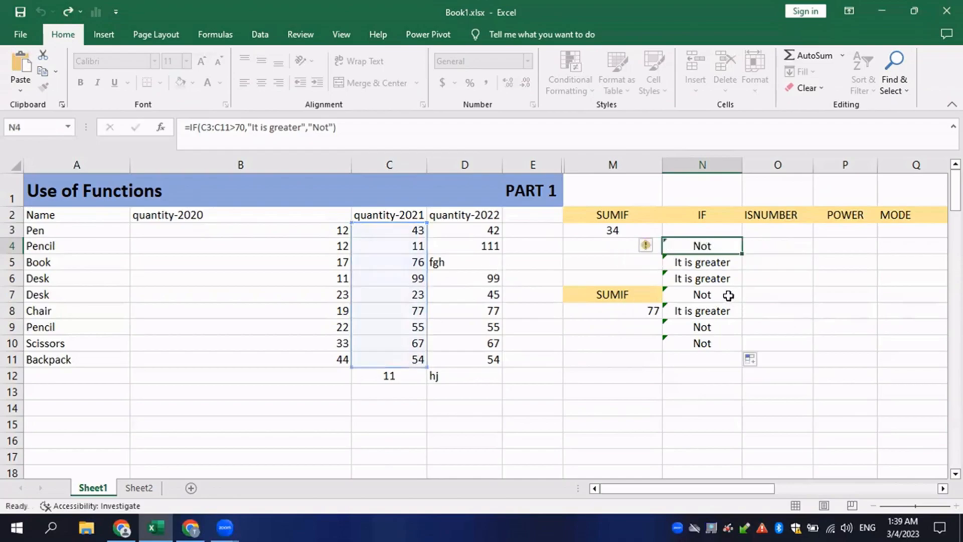
{"action": "left_click", "coordinate": [720, 264]}
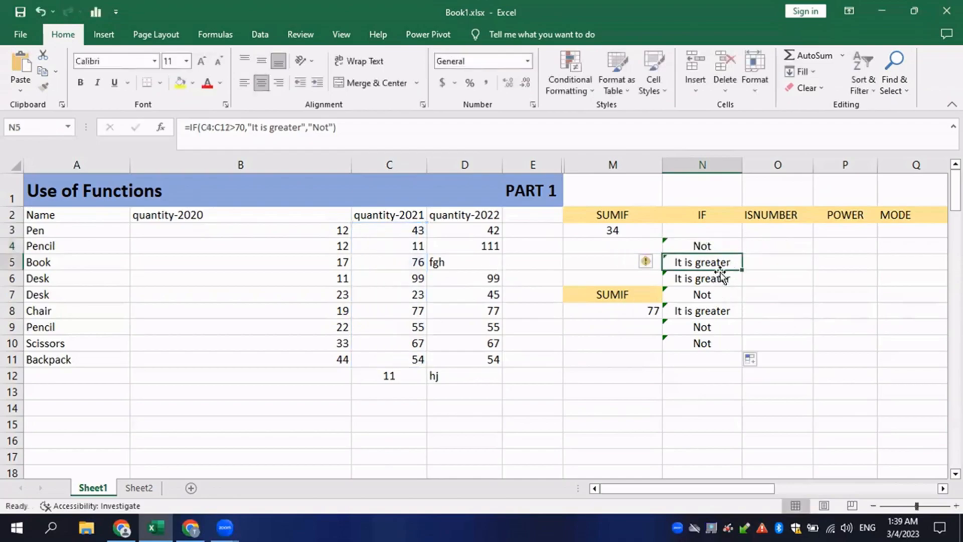
{"action": "double_click", "coordinate": [725, 245]}
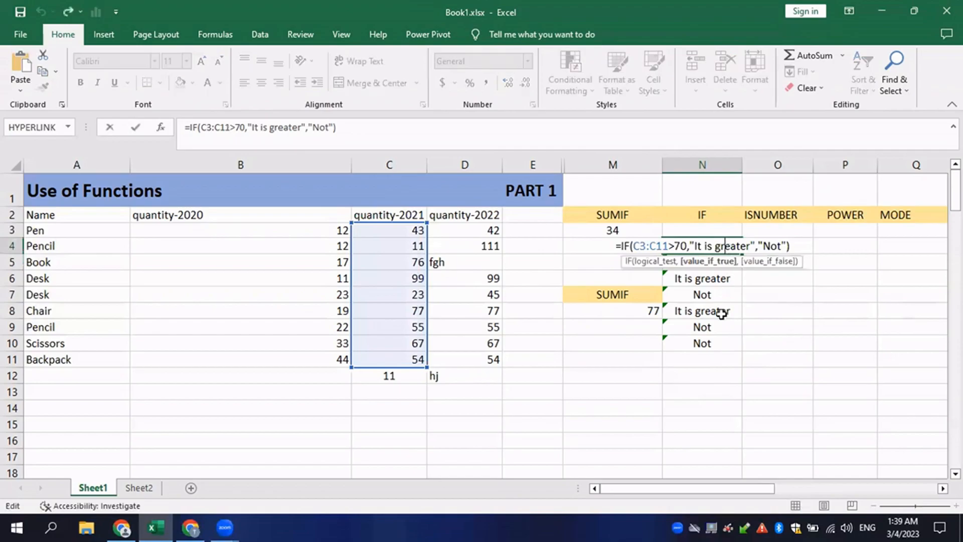
{"action": "key", "text": "ctrl+Return"}
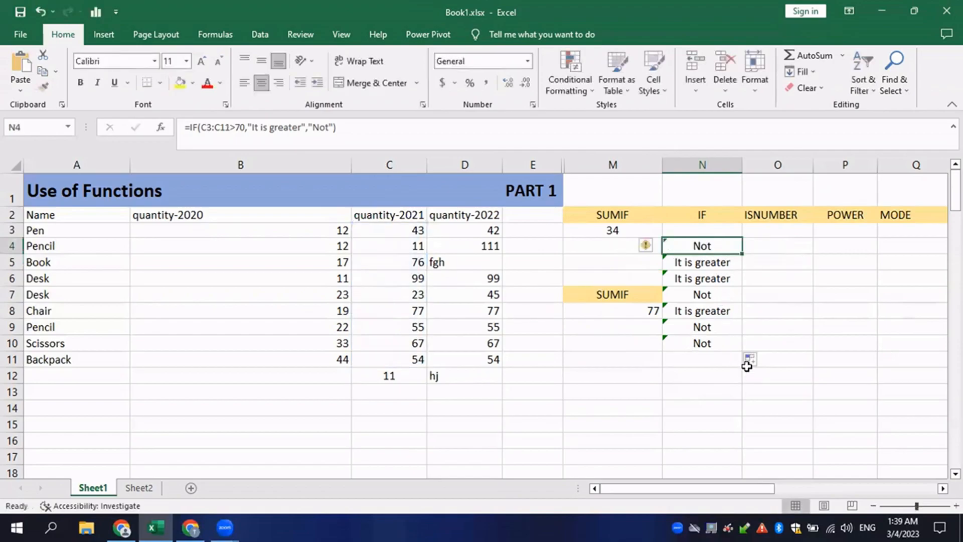
Step: Begin an ISNUMBER formula in O3 below the ISNUMBER heading, up to its opening parenthesis
{"action": "left_click", "coordinate": [771, 246]}
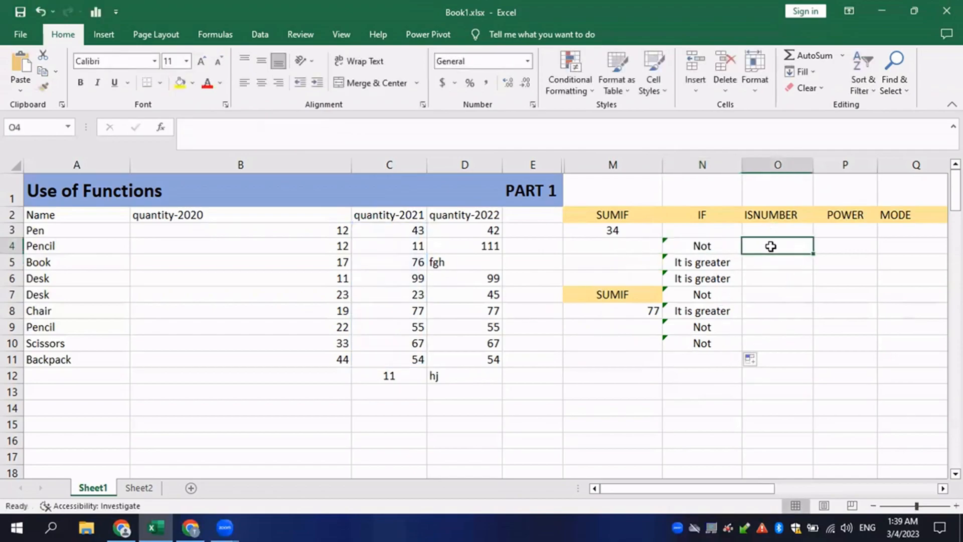
{"action": "left_click", "coordinate": [771, 229]}
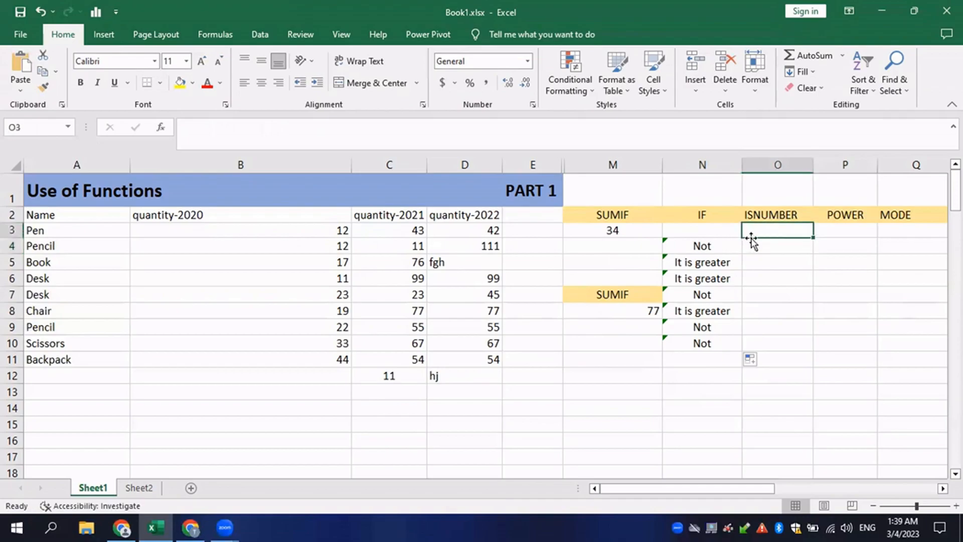
{"action": "type", "text": "=isnumer"}
{"action": "key", "text": "BackSpace"}
{"action": "key", "text": "BackSpace"}
{"action": "key", "text": "BackSpace"}
{"action": "key", "text": "BackSpace"}
{"action": "key", "text": "BackSpace"}
{"action": "key", "text": "BackSpace"}
{"action": "key", "text": "BackSpace"}
{"action": "type", "text": "S"}
{"action": "key", "text": "BackSpace"}
{"action": "type", "text": "ISNUMER"}
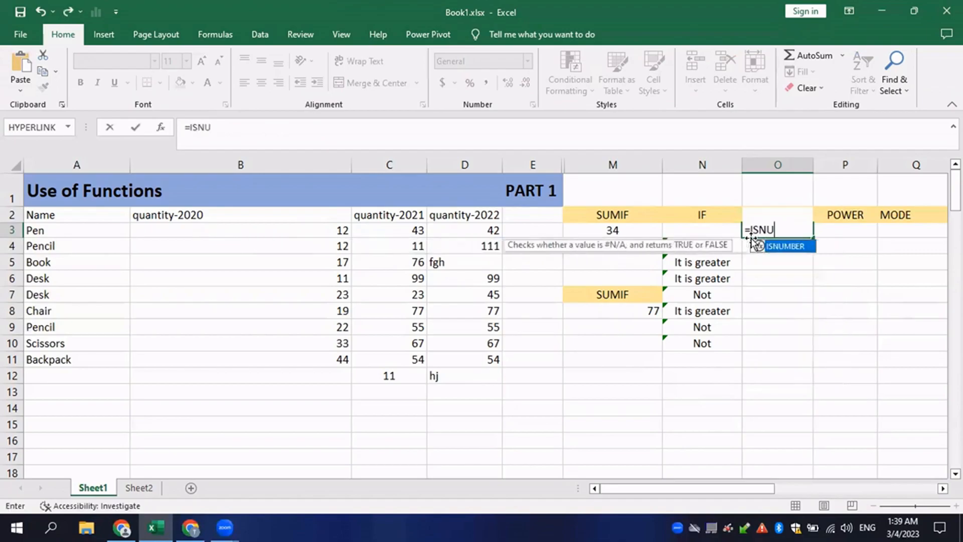
{"action": "key", "text": "BackSpace"}
{"action": "key", "text": "BackSpace"}
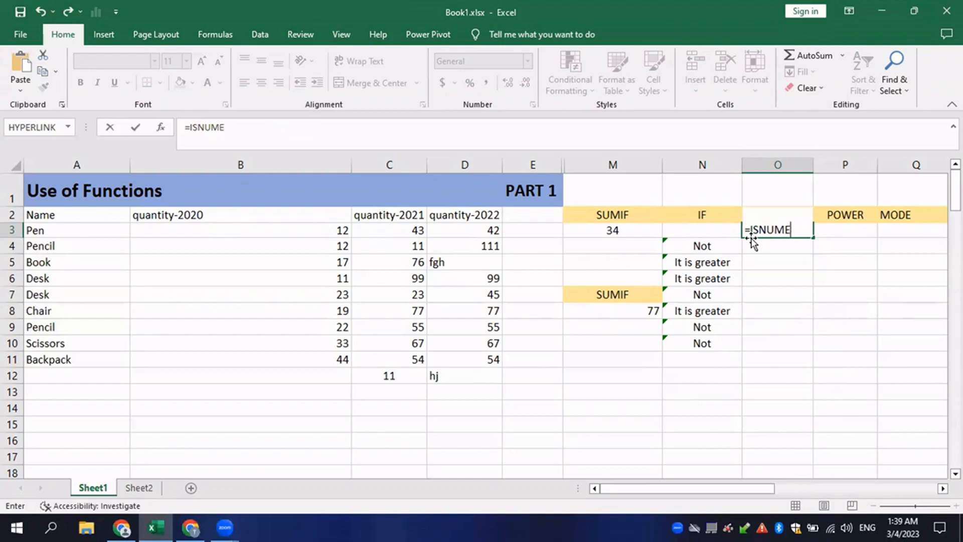
{"action": "type", "text": "BER"}
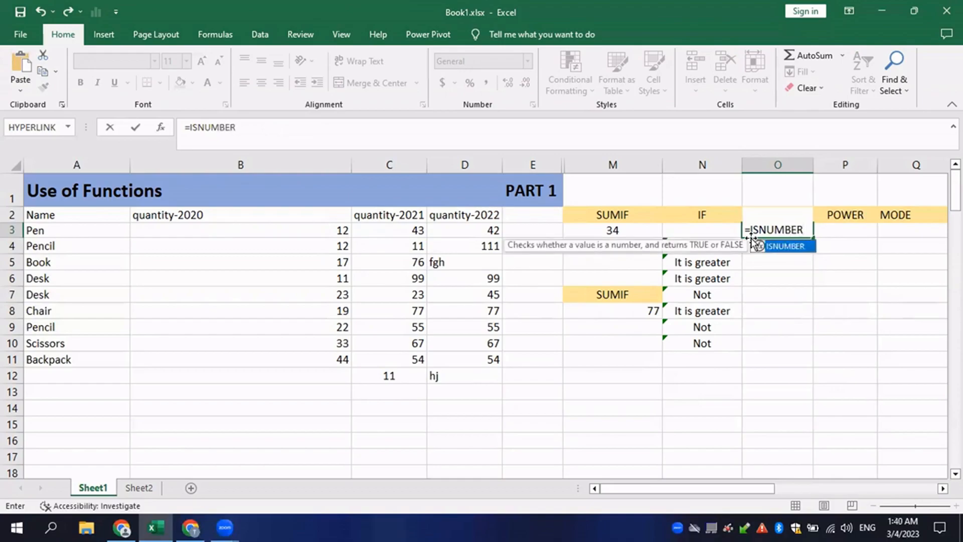
{"action": "type", "text": "("}
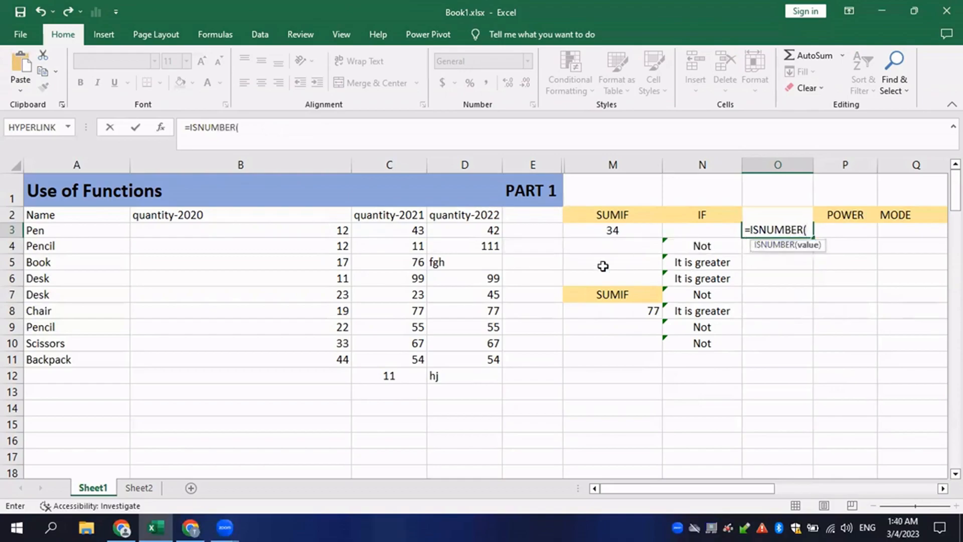
Step: Complete the O3 formula as =ISNUMBER(D3) and fill it down to O10
{"action": "left_click", "coordinate": [487, 231]}
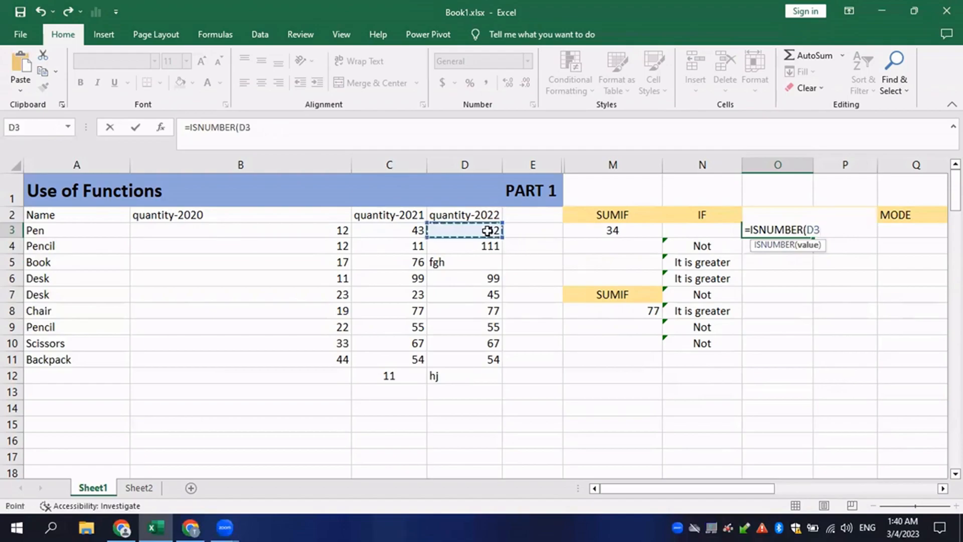
{"action": "type", "text": ")"}
{"action": "key", "text": "Return"}
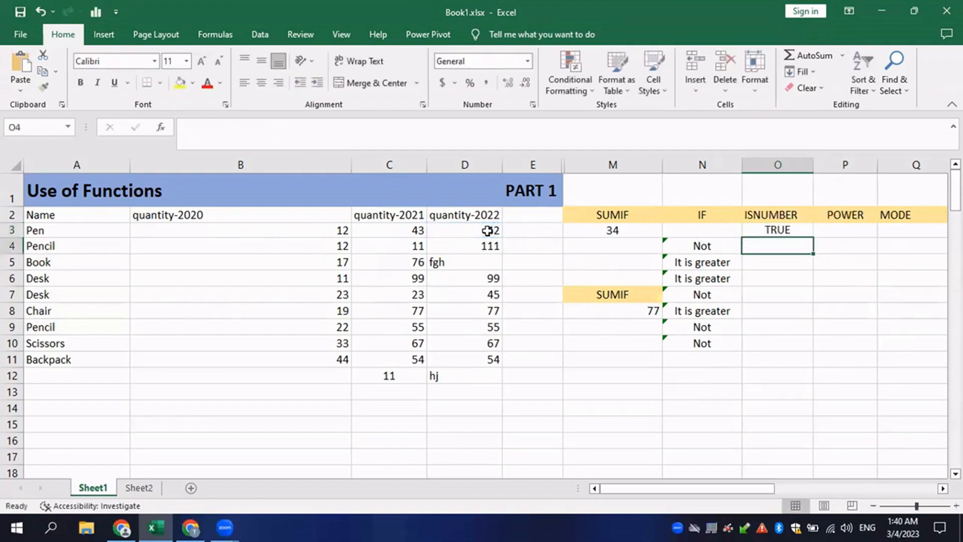
{"action": "left_click", "coordinate": [775, 231]}
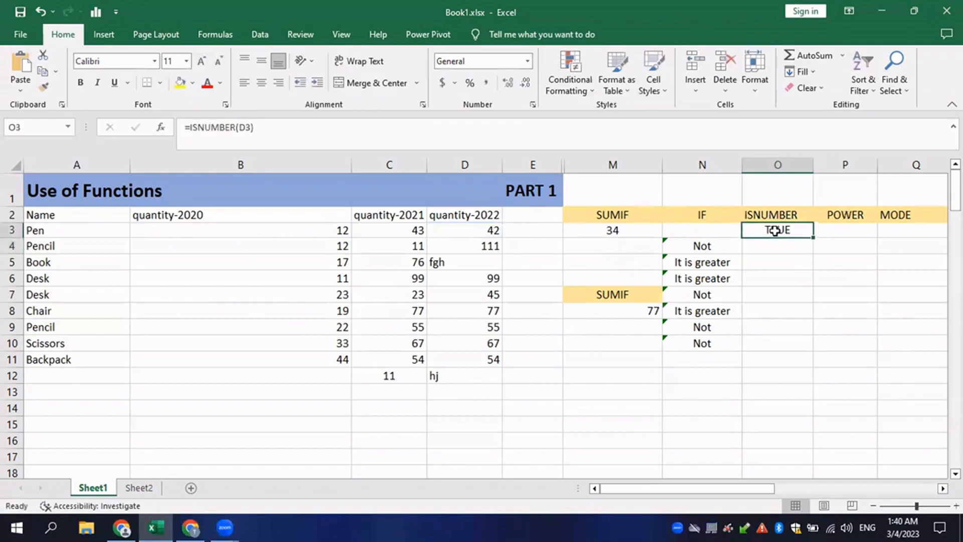
{"action": "left_click_drag", "start_coordinate": [815, 237], "coordinate": [808, 354]}
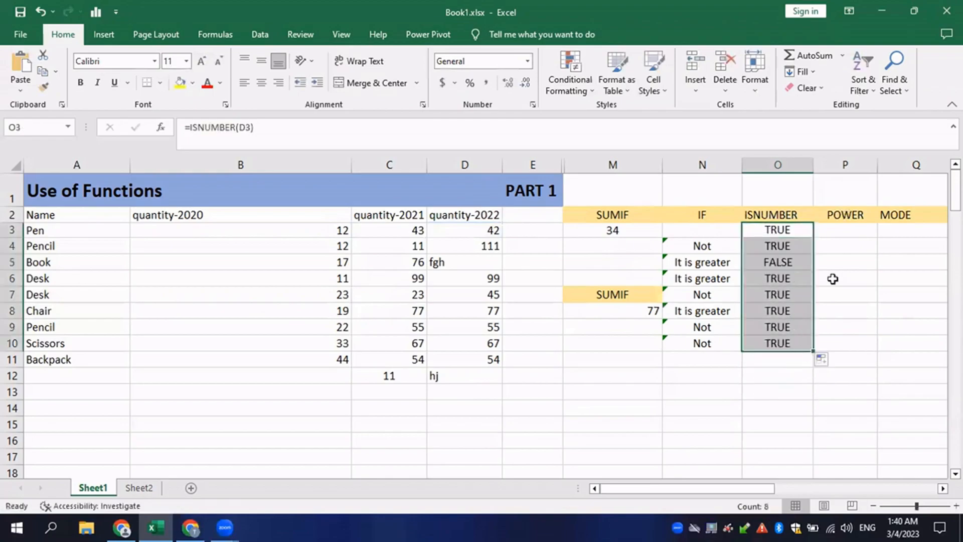
Step: Enter =POWER(B3,2) in P3 below the POWER heading and fill the formula down to P11
{"action": "left_click", "coordinate": [852, 230]}
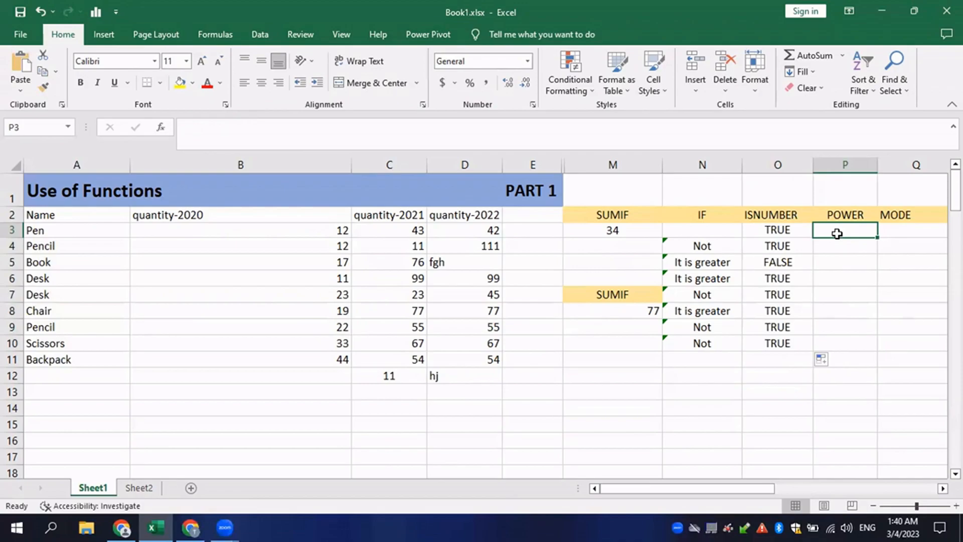
{"action": "key", "text": "ctrl+z"}
{"action": "type", "text": "="}
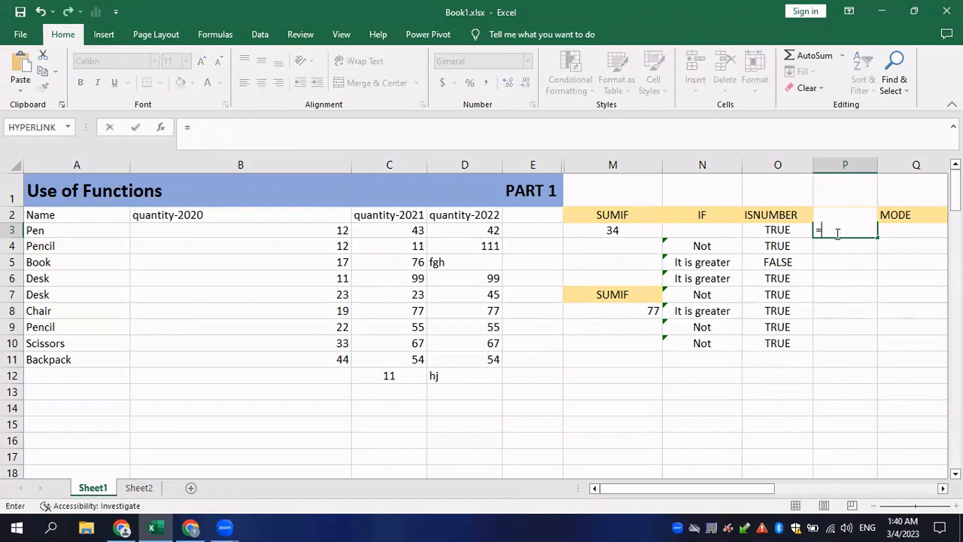
{"action": "type", "text": "POWER"}
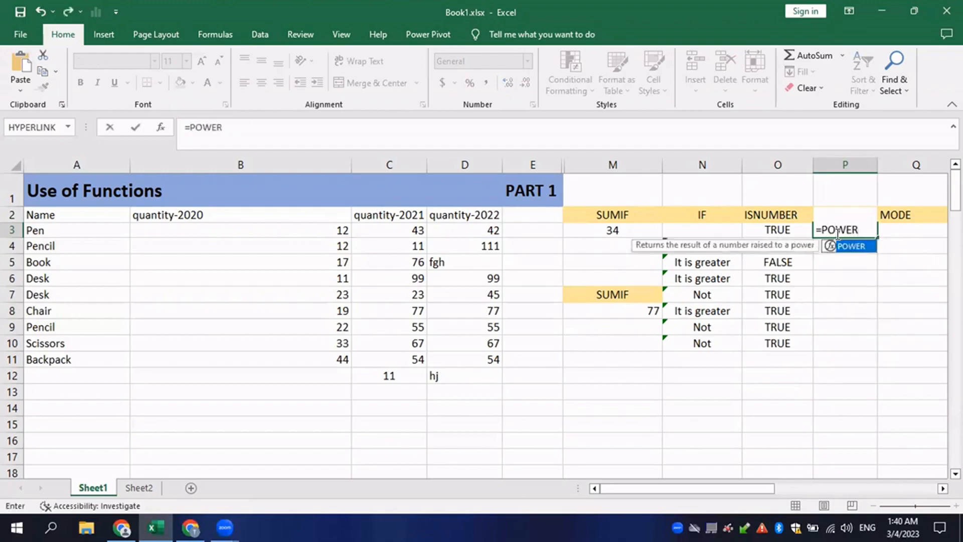
{"action": "type", "text": "("}
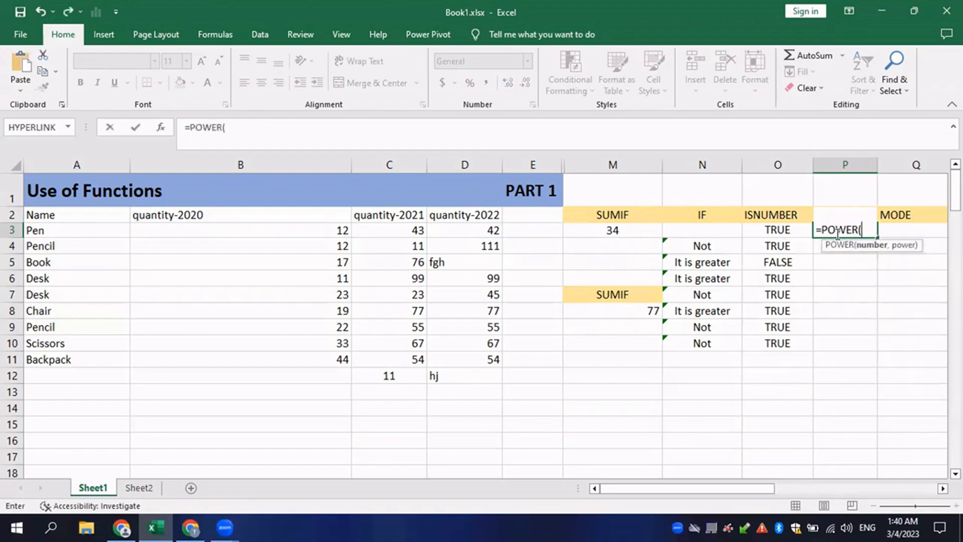
{"action": "left_click", "coordinate": [337, 229]}
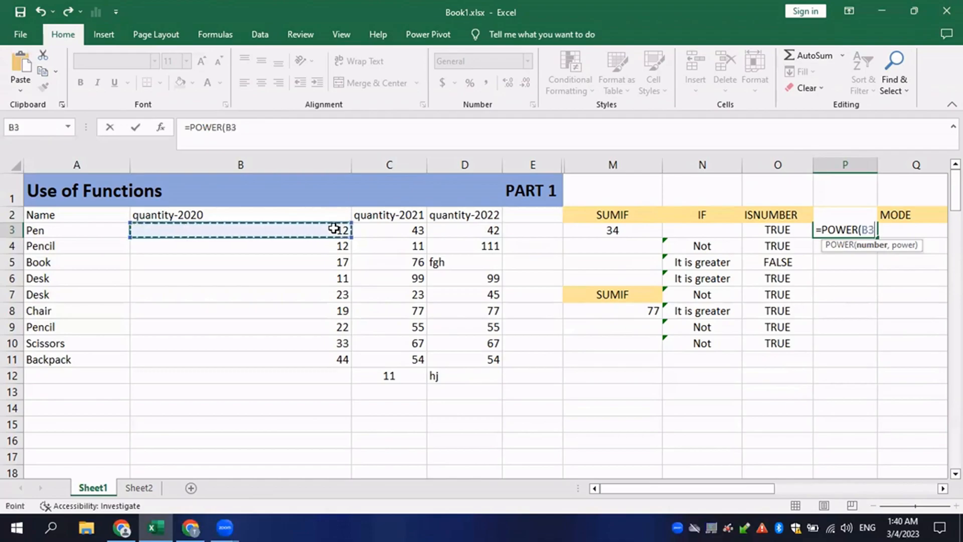
{"action": "type", "text": ",2"}
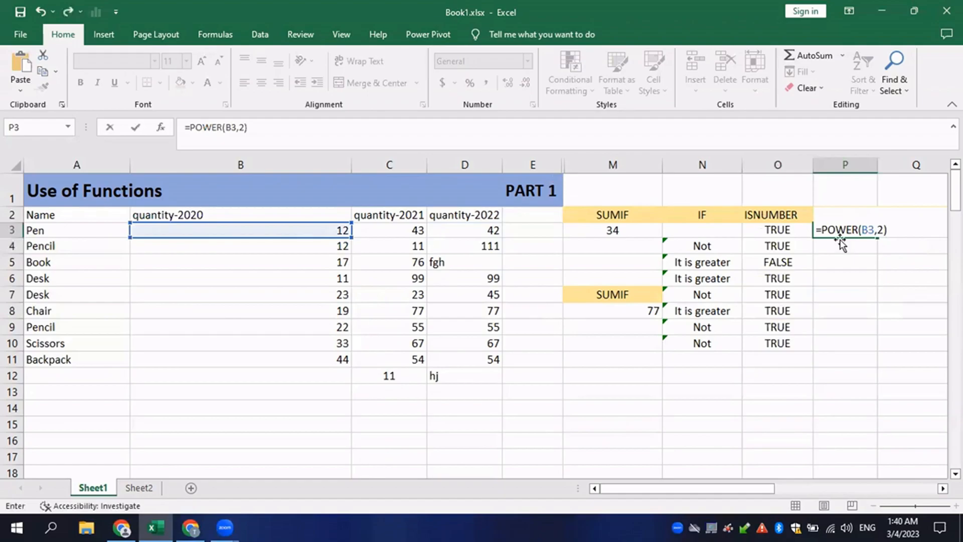
{"action": "key", "text": "Return"}
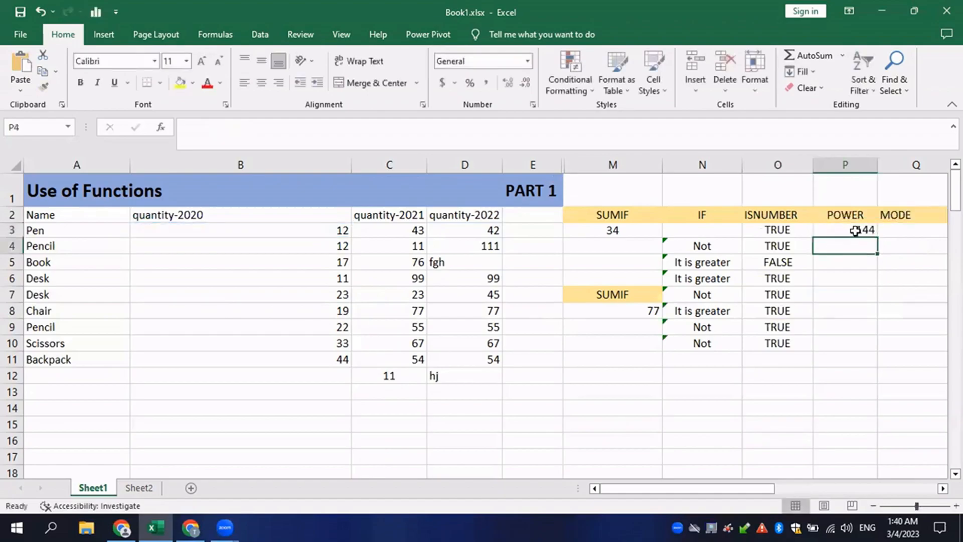
{"action": "left_click", "coordinate": [858, 231]}
{"action": "left_click_drag", "start_coordinate": [879, 238], "coordinate": [879, 363]}
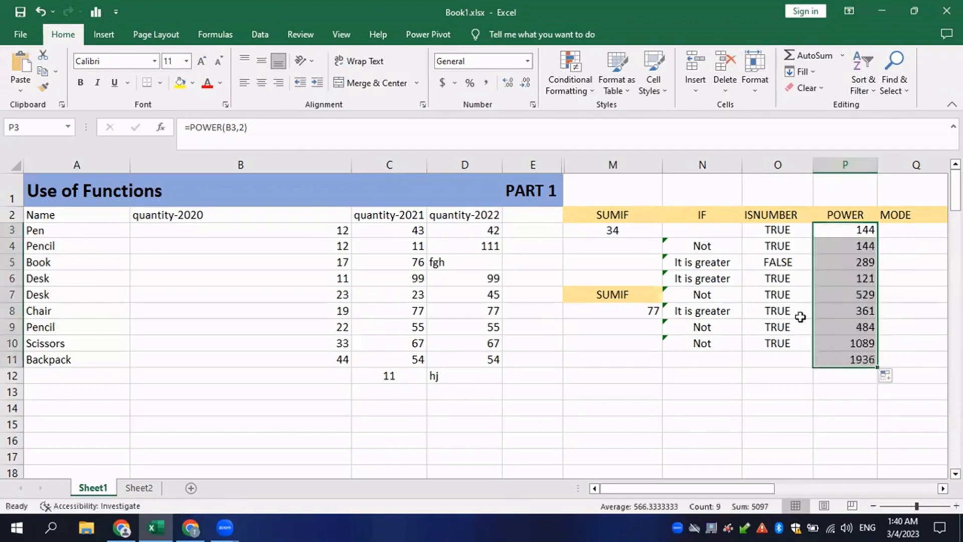
{"action": "left_click_drag", "start_coordinate": [728, 493], "coordinate": [728, 491]}
{"action": "left_click_drag", "start_coordinate": [642, 491], "coordinate": [646, 492]}
{"action": "left_click", "coordinate": [288, 238]}
{"action": "left_click_drag", "start_coordinate": [289, 239], "coordinate": [291, 326]}
{"action": "left_click", "coordinate": [728, 326]}
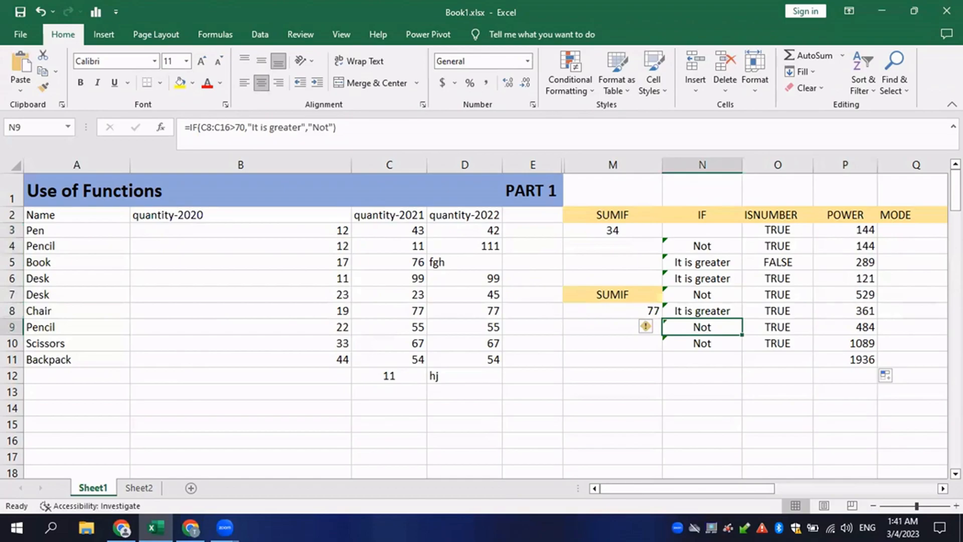
Step: Enter =MODE(B3:B11) in Q3 below the MODE heading to find the most frequent 2020 quantity
{"action": "left_click", "coordinate": [915, 229]}
{"action": "type", "text": "="}
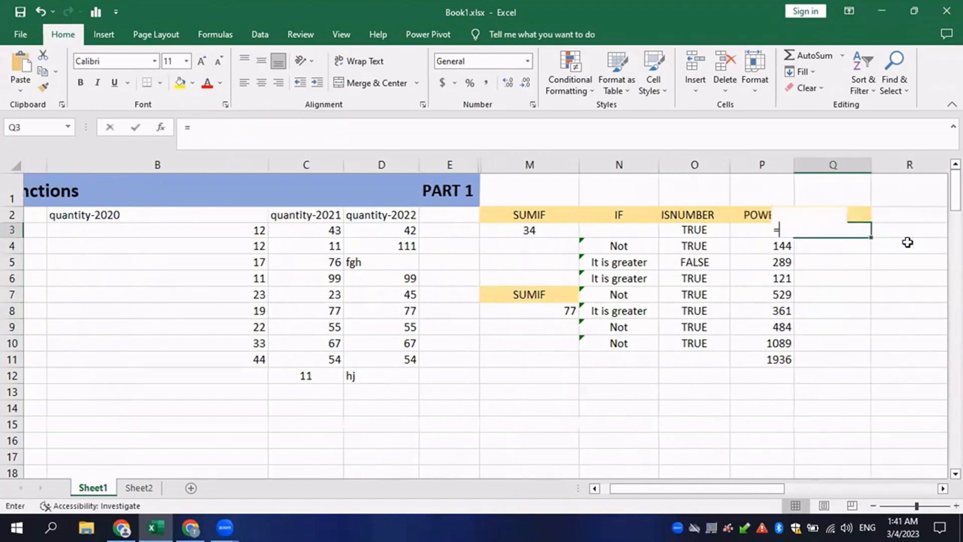
{"action": "type", "text": "MODE"}
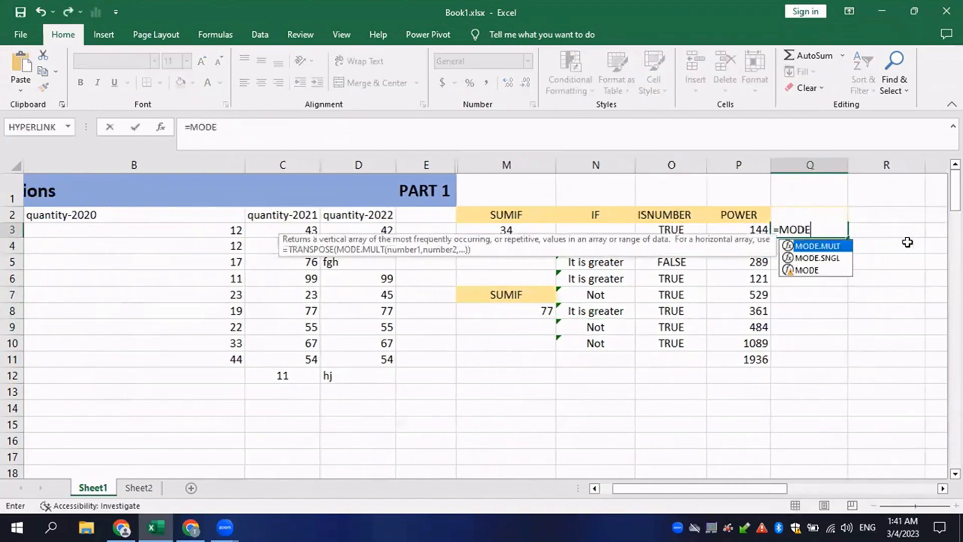
{"action": "type", "text": "("}
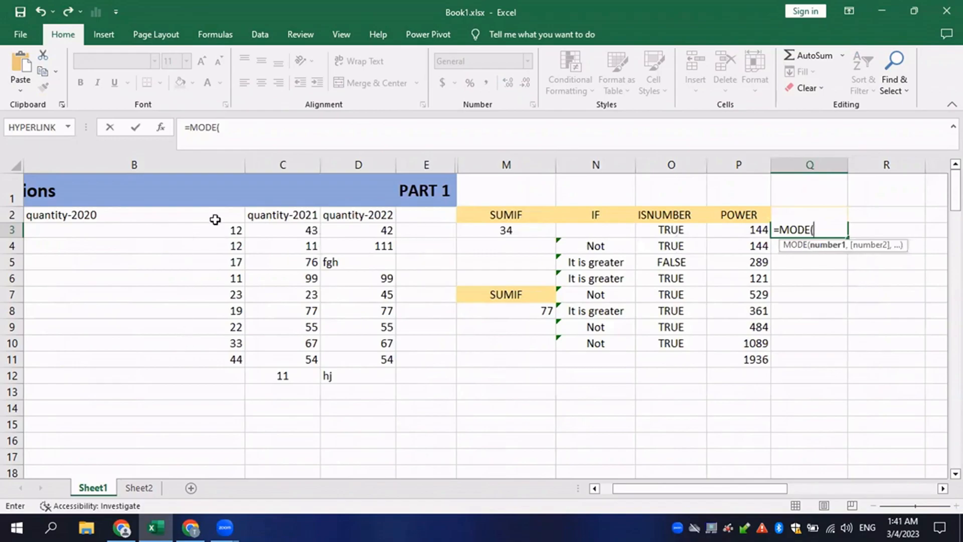
{"action": "left_click_drag", "start_coordinate": [206, 360], "coordinate": [208, 256]}
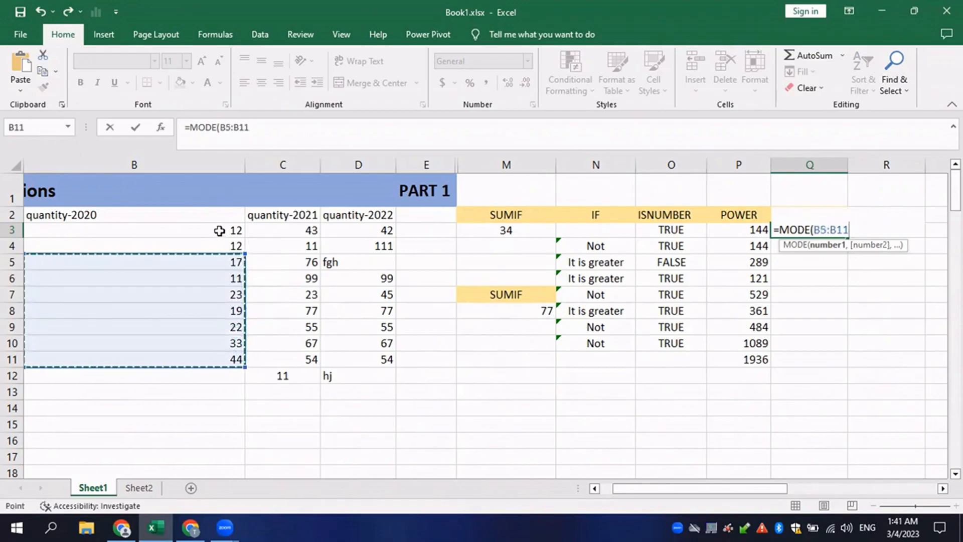
{"action": "left_click_drag", "start_coordinate": [221, 228], "coordinate": [205, 352]}
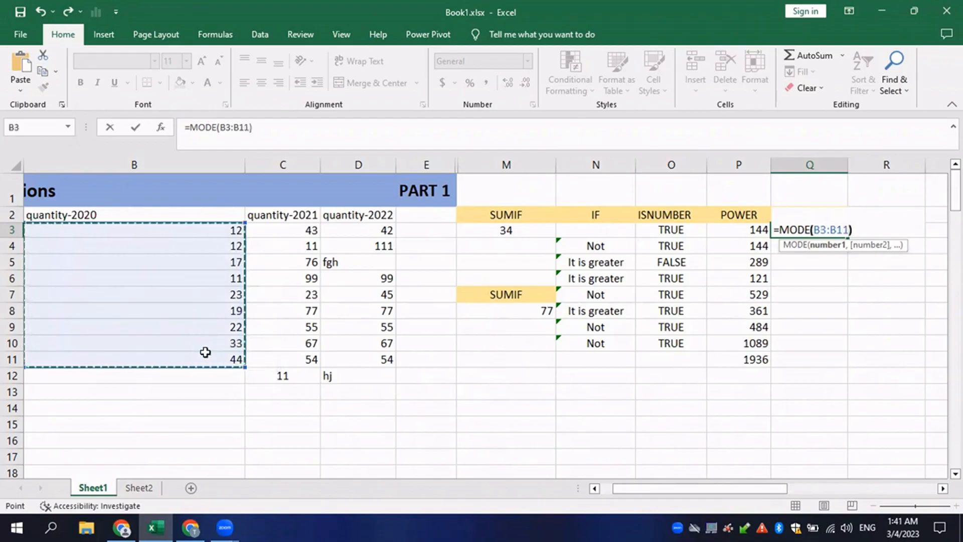
{"action": "type", "text": ")"}
{"action": "key", "text": "Return"}
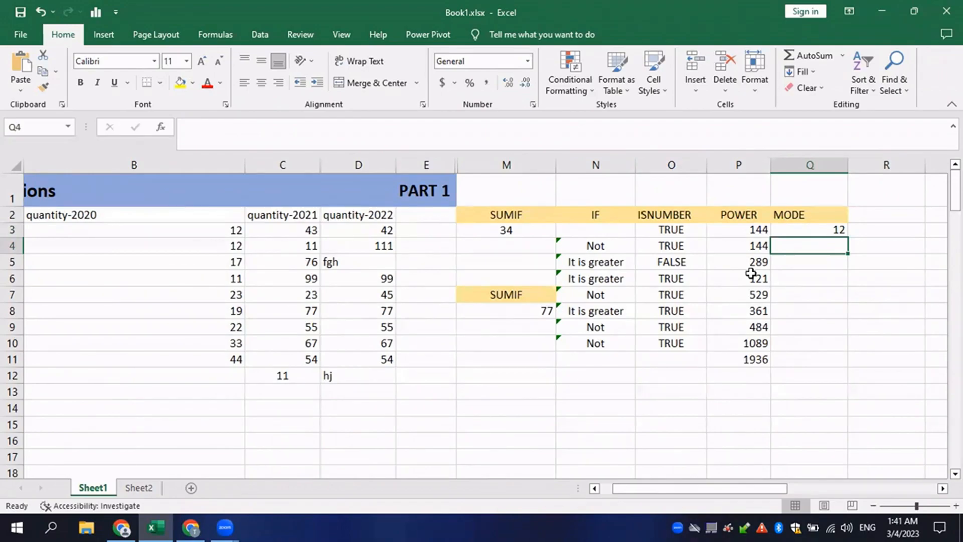
{"action": "left_click_drag", "start_coordinate": [712, 492], "coordinate": [711, 492]}
{"action": "left_click", "coordinate": [814, 263]}
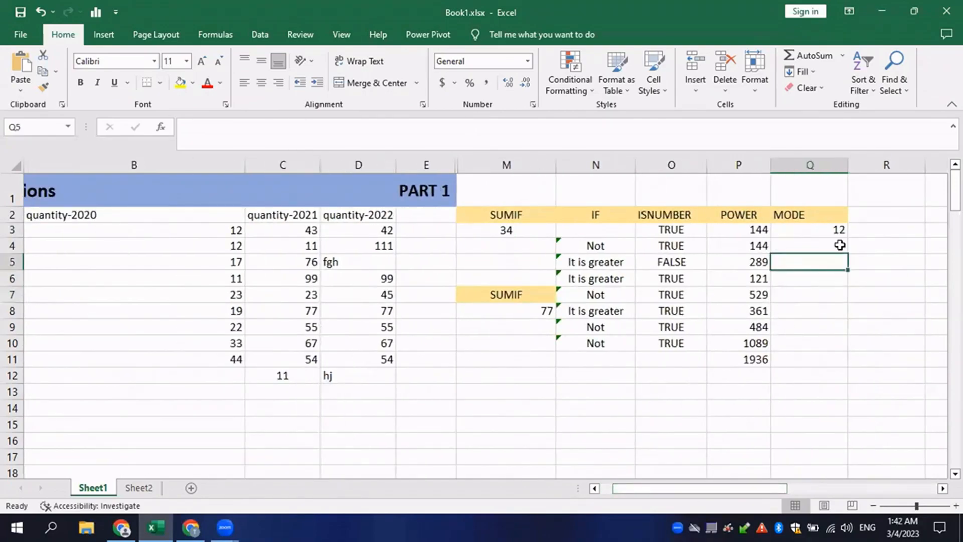